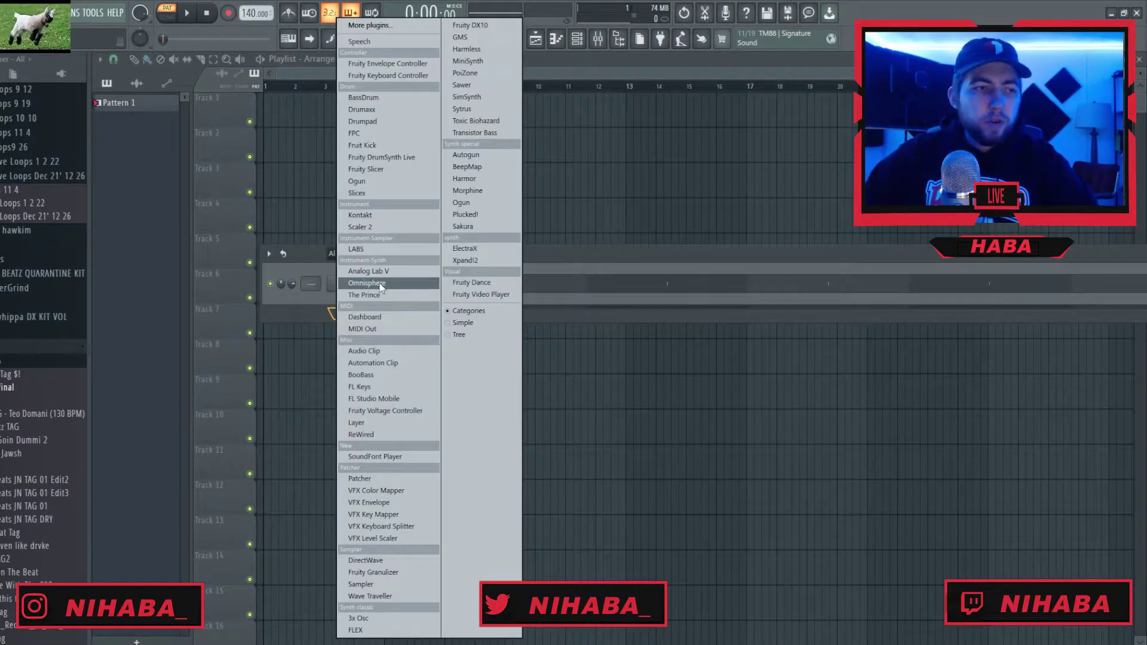
# - Add Omnisphere as a new channel and open the piano roll for it
pyautogui.click(377, 280)
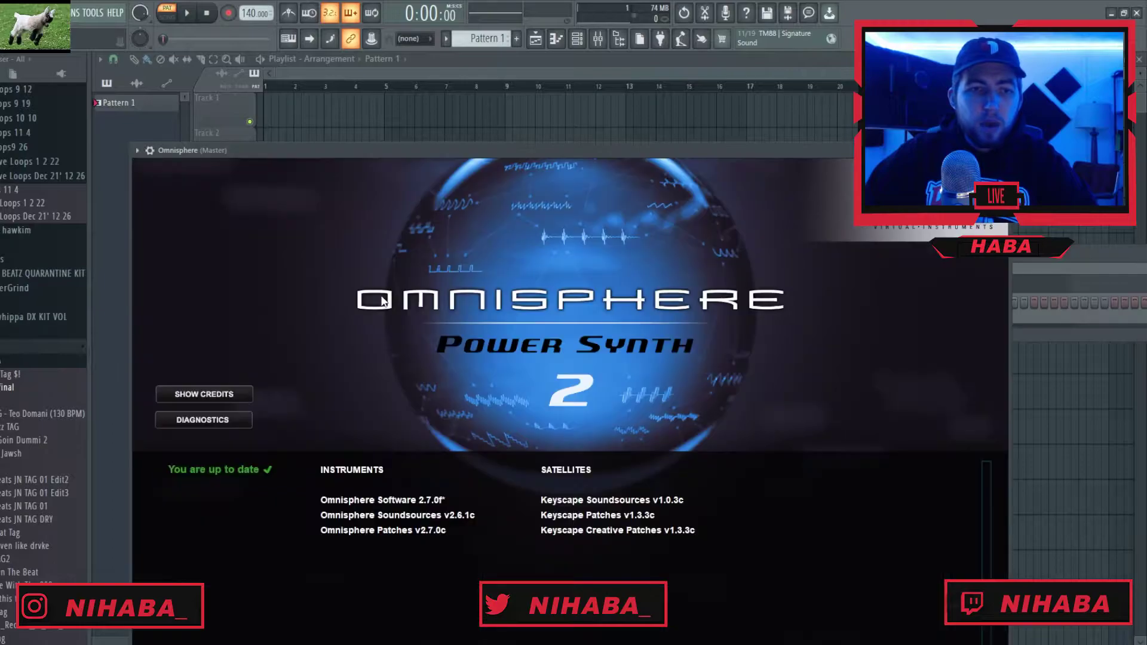
pyautogui.press('Escape')
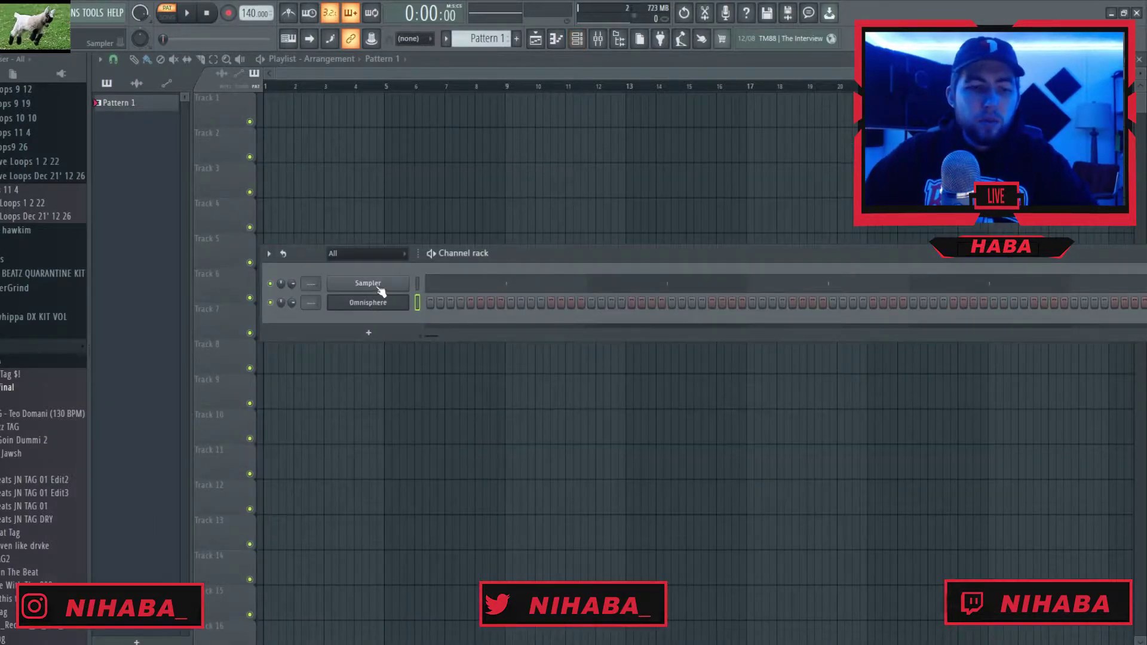
pyautogui.rightClick(379, 291)
pyautogui.click(433, 283)
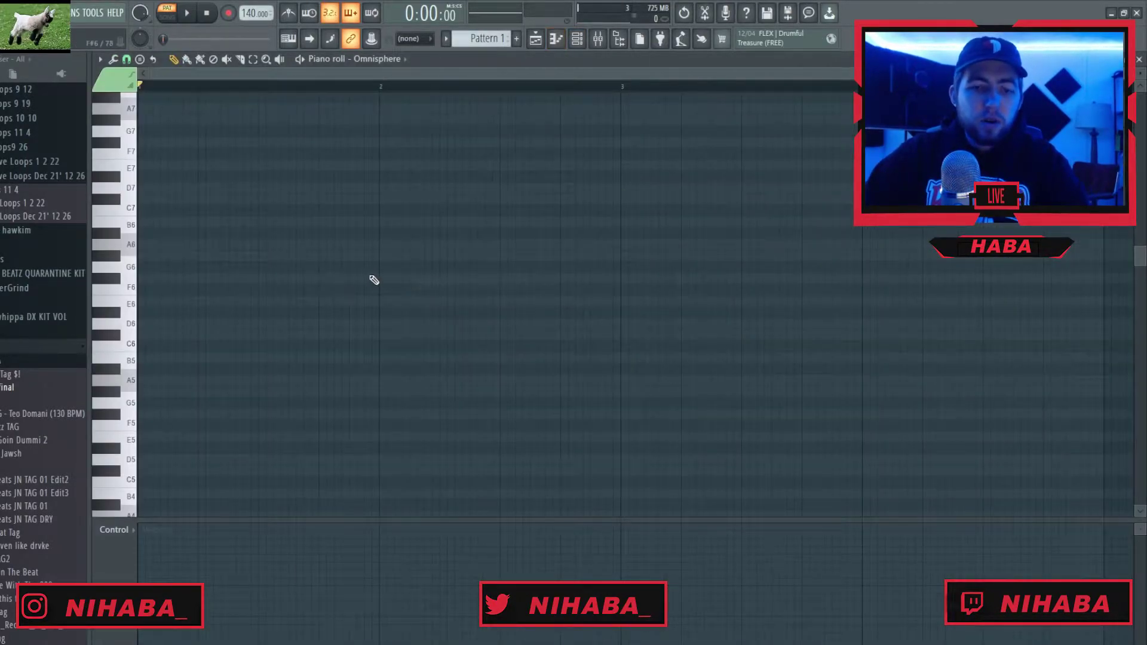
# - Bring the Omnisphere window fully into view and load a patch from its patch browser
pyautogui.press('F6')
pyautogui.click(240, 150)
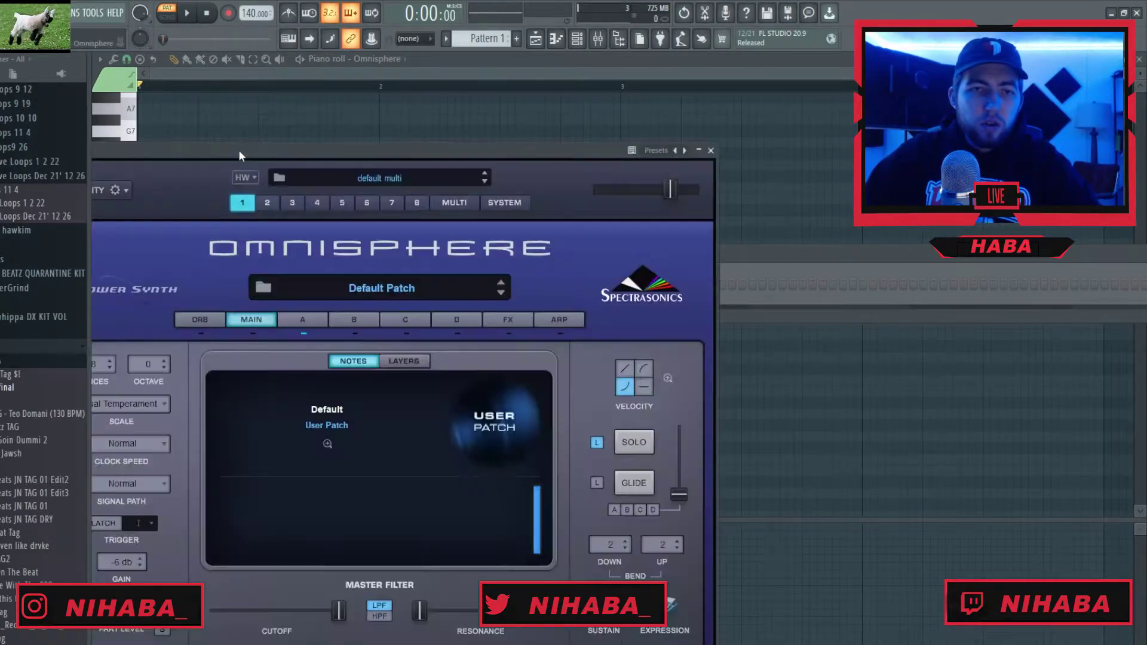
pyautogui.moveTo(378, 154); pyautogui.dragTo(681, 88)
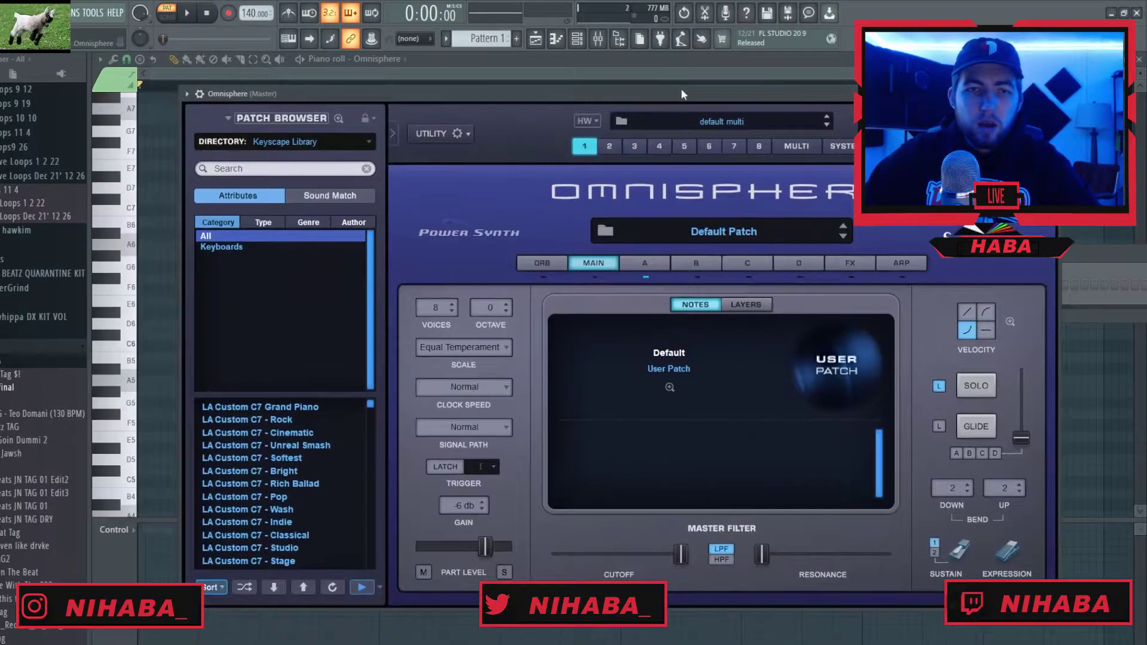
pyautogui.click(335, 143)
pyautogui.click(297, 407)
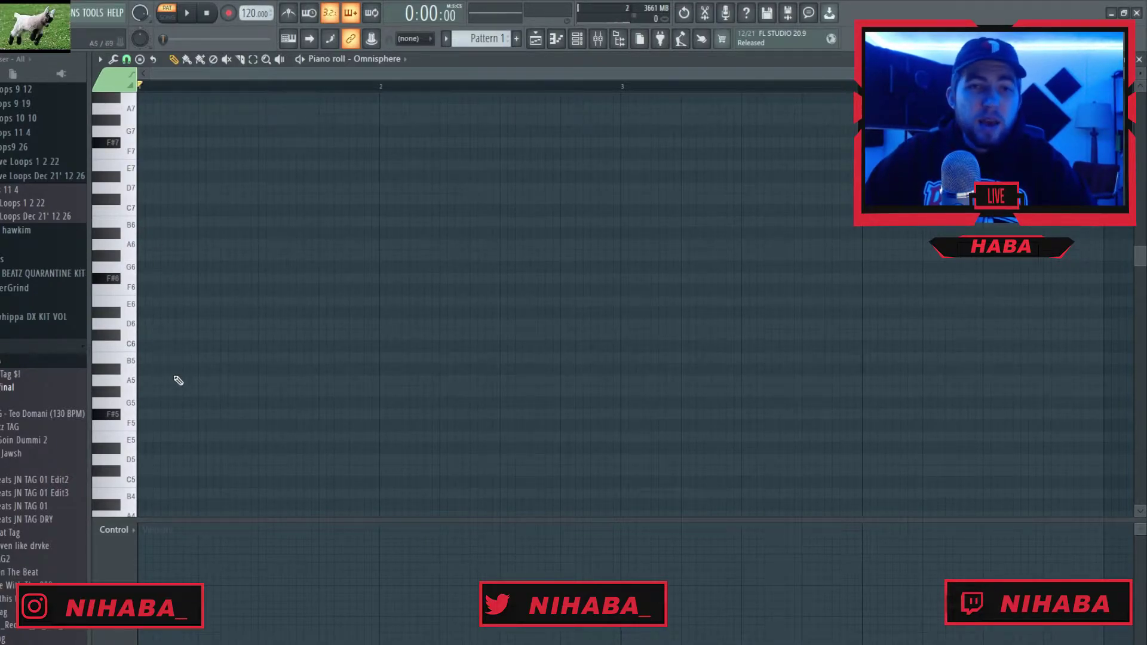
# - Draw a one-bar F#4 note in bar 1 and add one-bar F#5 and A5 notes to the bar 3 chord
pyautogui.scroll(-5, 175, 381)
pyautogui.click(151, 414)
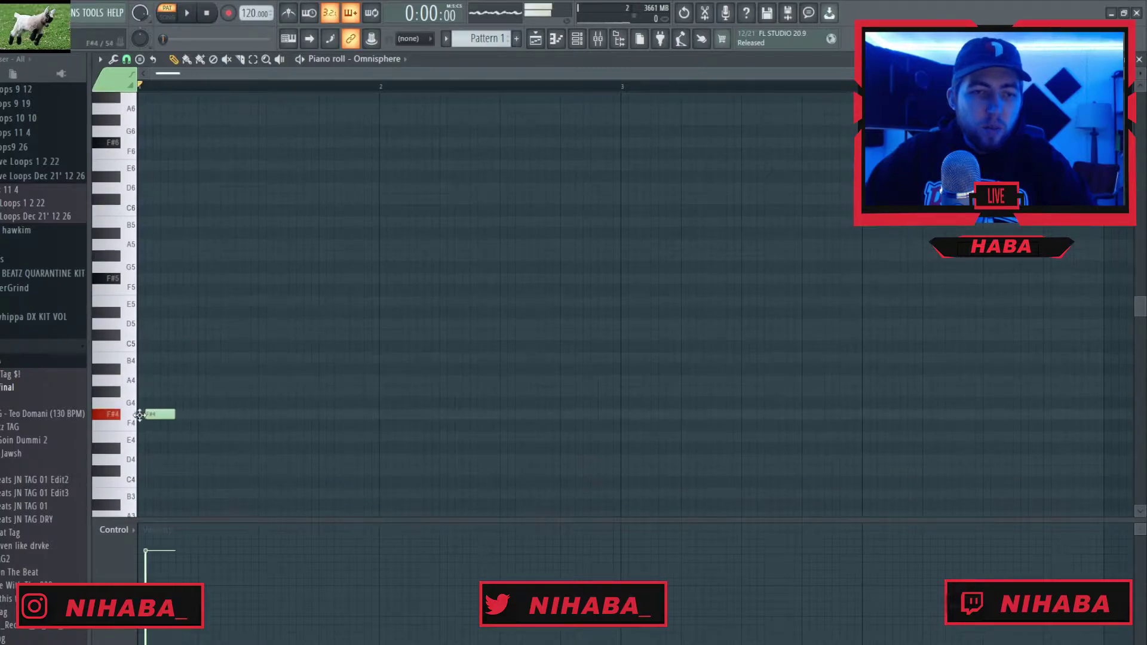
pyautogui.moveTo(167, 417); pyautogui.dragTo(338, 418)
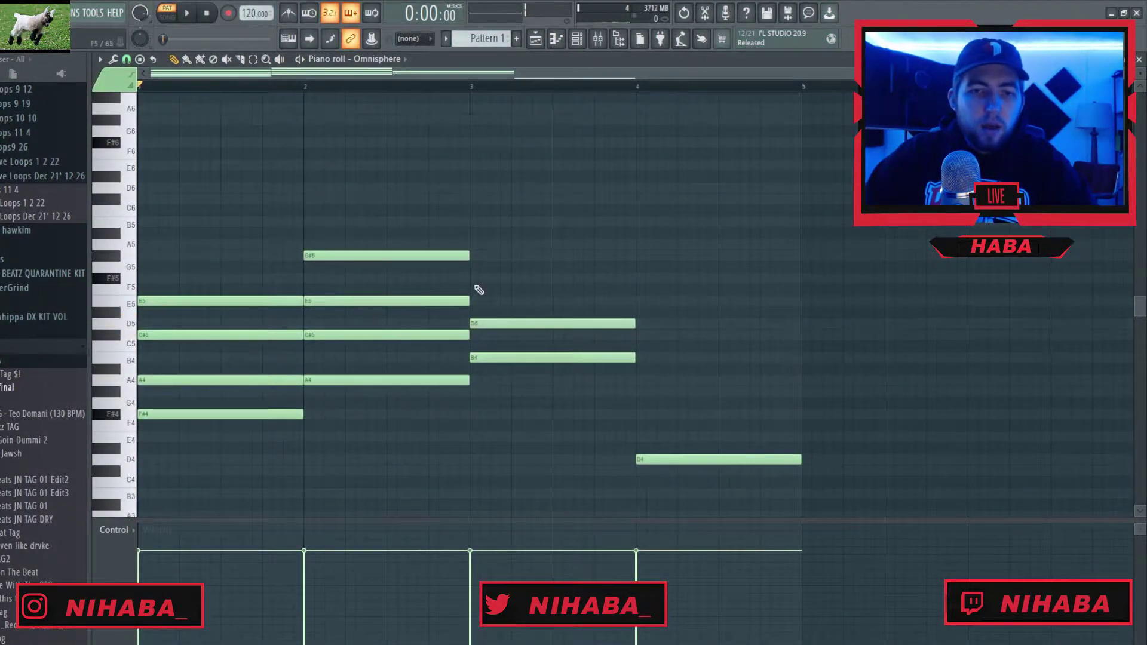
pyautogui.click(471, 279)
pyautogui.click(471, 245)
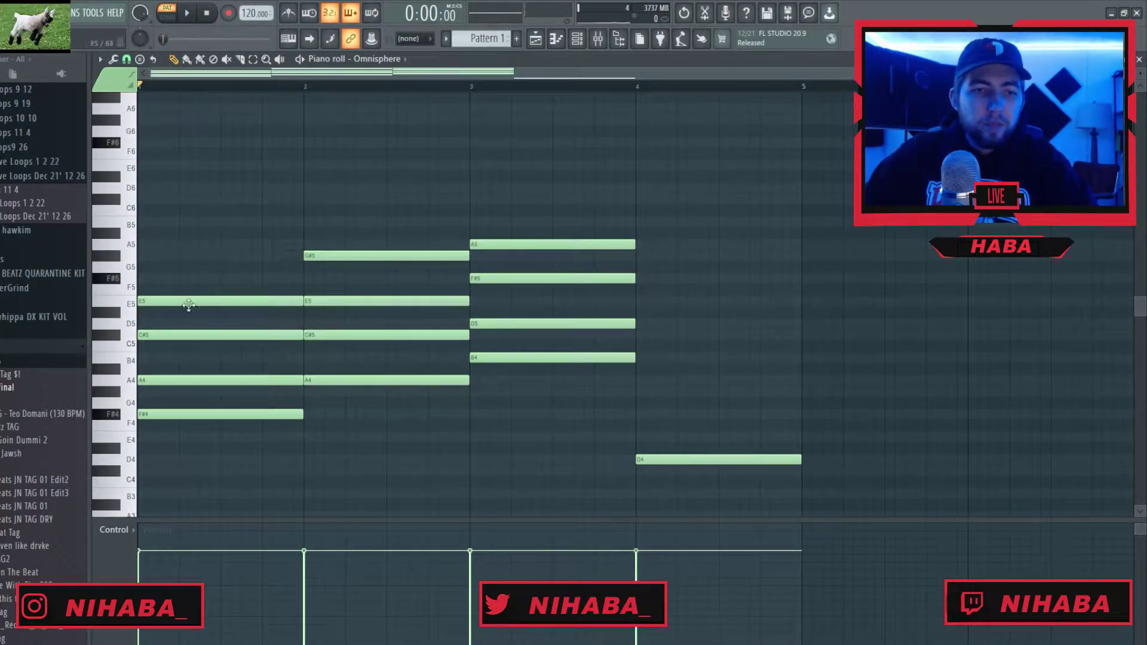
pyautogui.moveTo(203, 263); pyautogui.dragTo(189, 383)
pyautogui.click(205, 366)
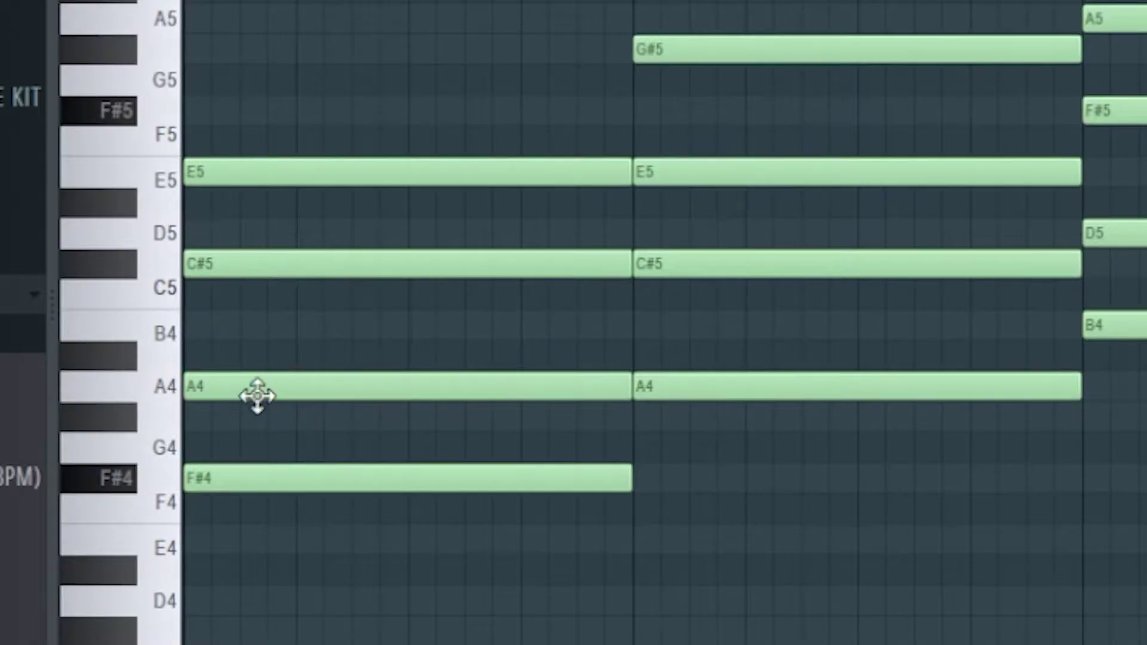
pyautogui.moveTo(281, 386)
pyautogui.mouseDown()
pyautogui.moveTo(276, 426)
pyautogui.moveTo(267, 394)
pyautogui.mouseUp()
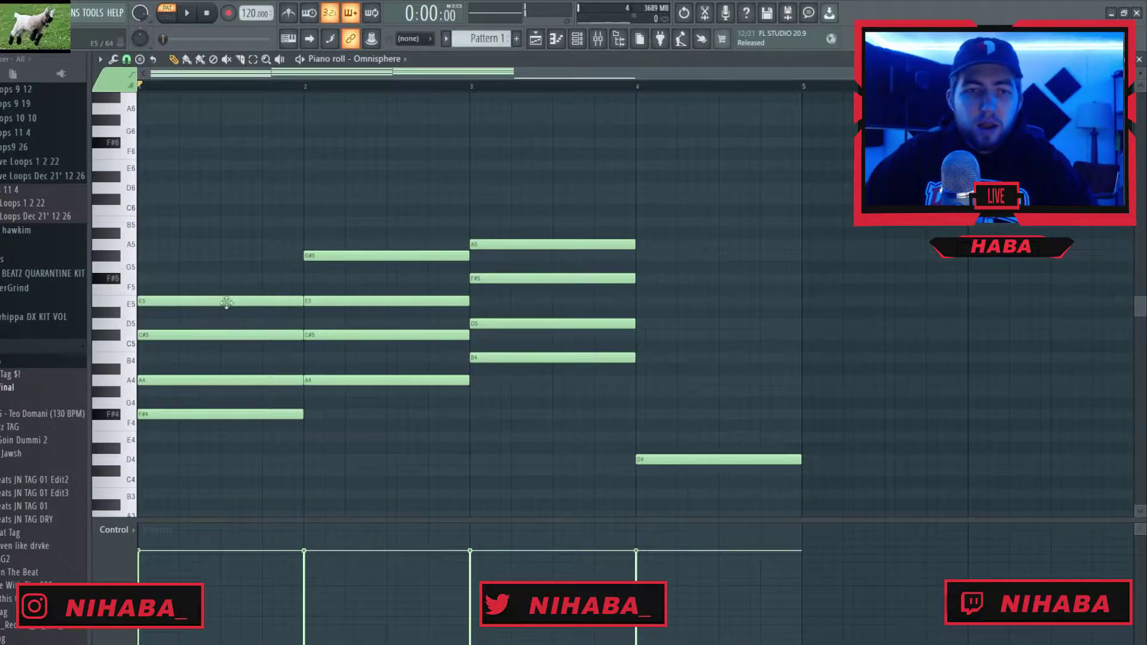
pyautogui.moveTo(172, 298); pyautogui.dragTo(258, 299)
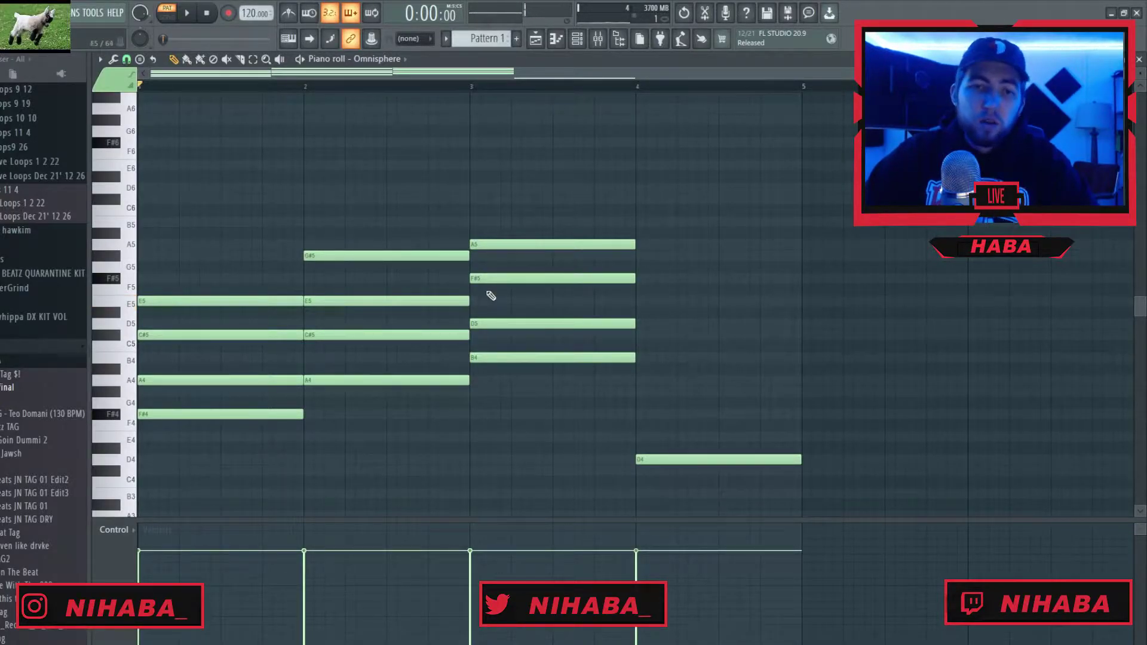
# - Complete the bar 4 chord above D4 with one-bar F#4, A4 and C#5 notes and play the progression
pyautogui.click(640, 415)
pyautogui.click(636, 381)
pyautogui.click(638, 335)
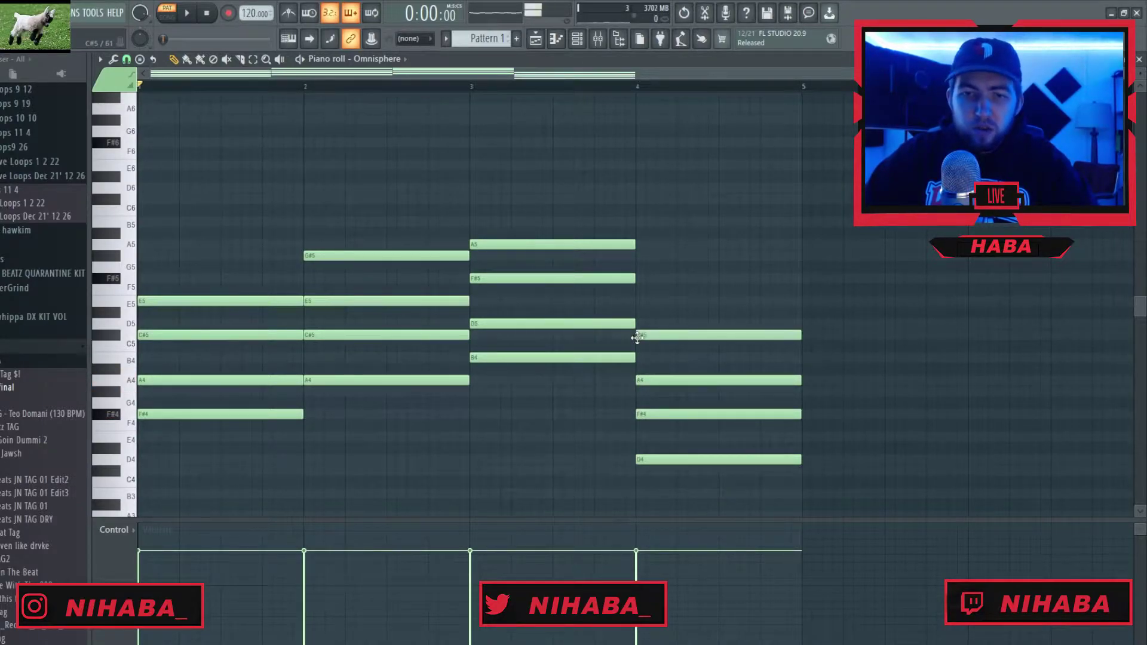
pyautogui.press('space')
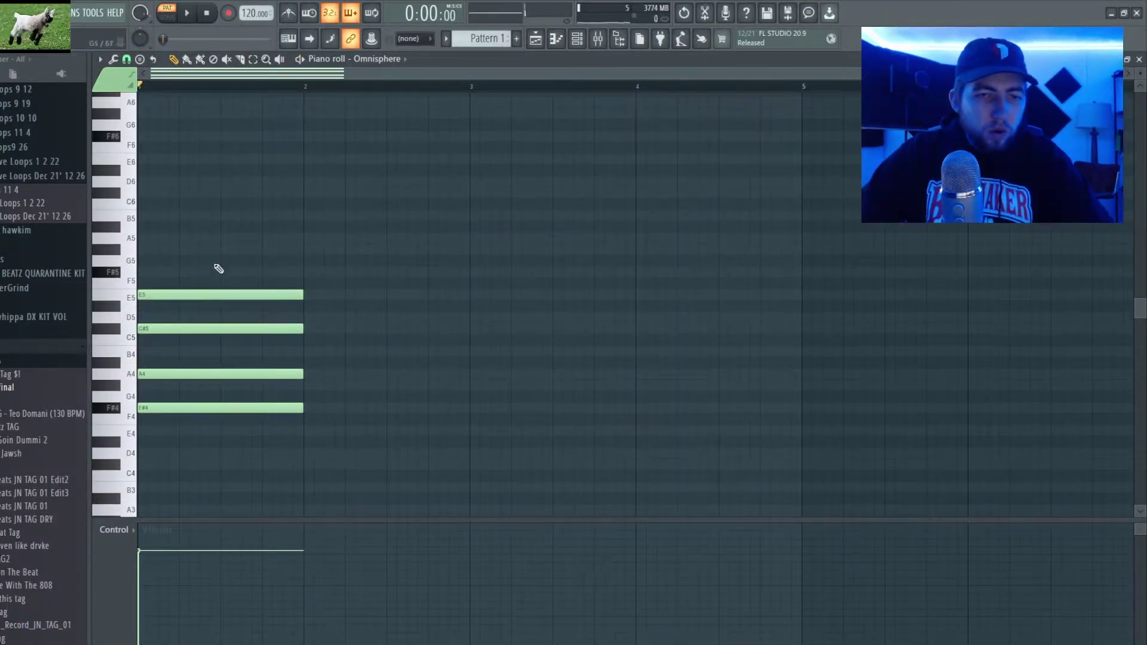
# - Delete the E5, C#5 and A4 notes from the bar 1 chord and move its F#4 note to a higher pitch
pyautogui.rightClick(221, 295)
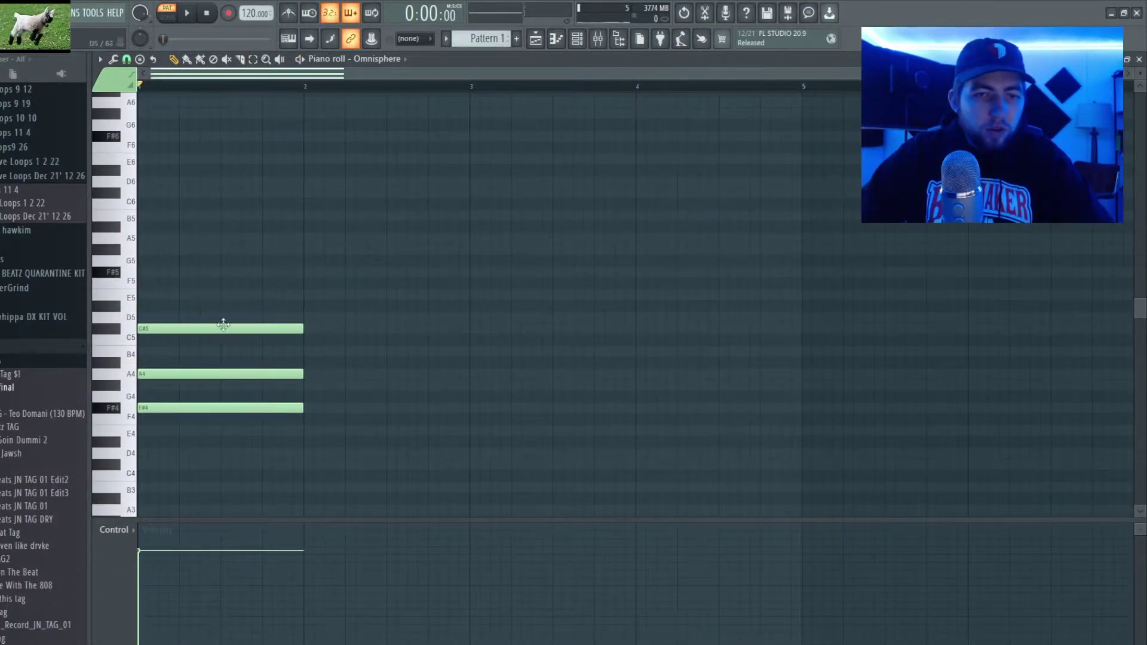
pyautogui.scroll(-2, 215, 305)
pyautogui.rightClick(210, 295)
pyautogui.rightClick(200, 341)
pyautogui.moveTo(180, 372); pyautogui.dragTo(167, 291)
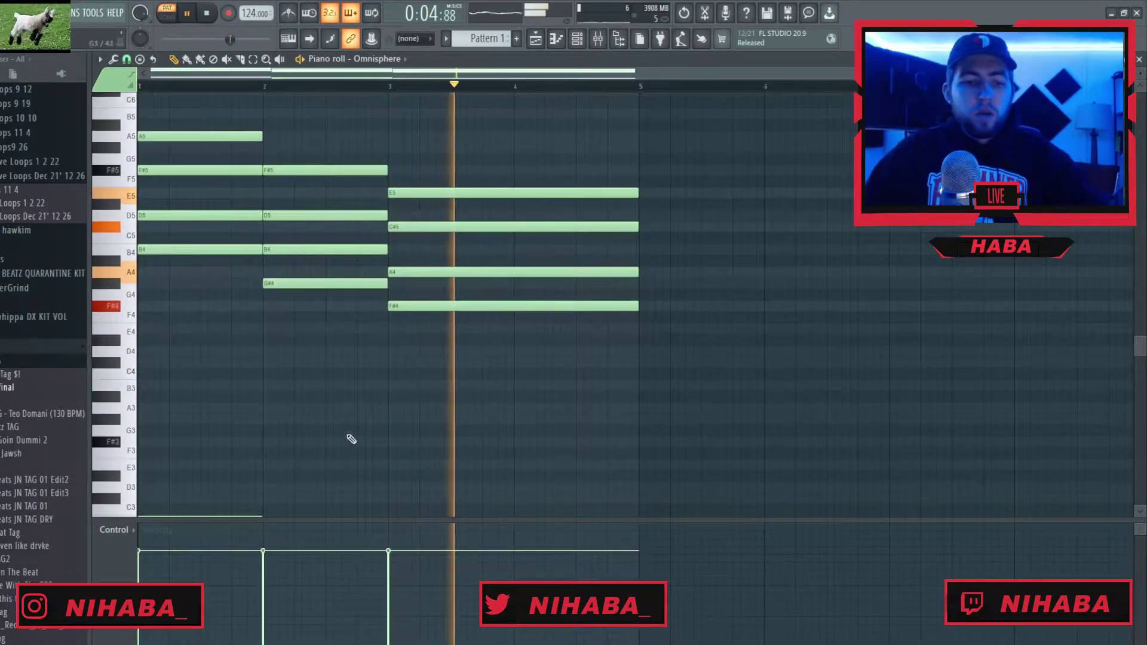
# - Play back the four-bar chord progression and examine its notes
pyautogui.press('space')
pyautogui.scroll(3, 322, 402)
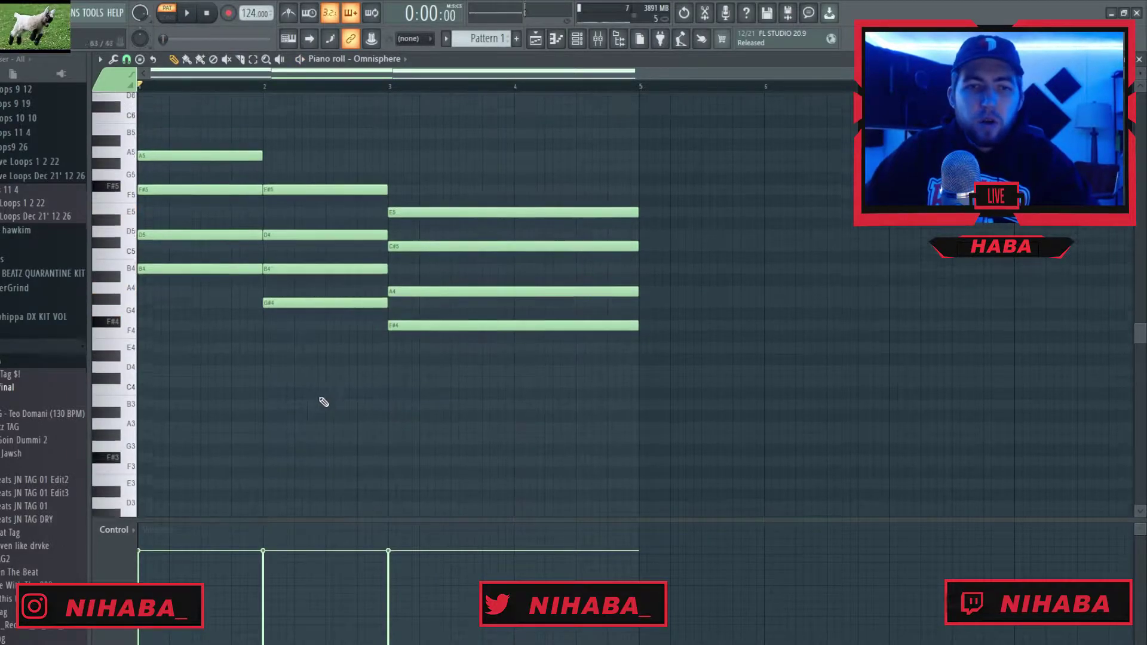
pyautogui.scroll(-6, 325, 372)
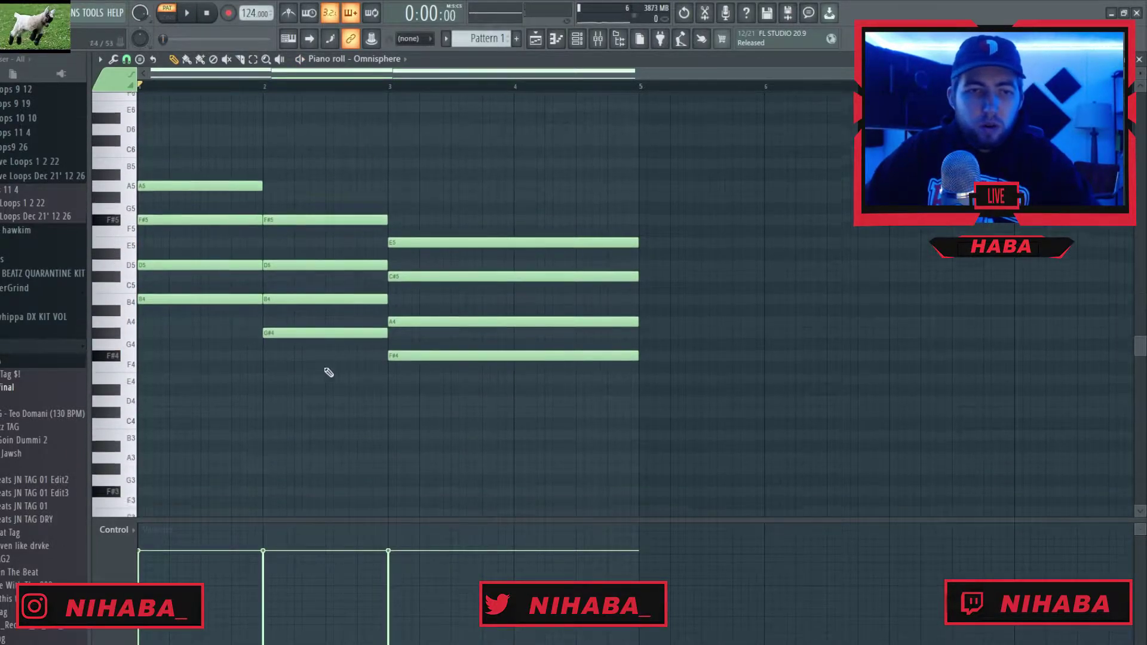
pyautogui.scroll(2, 289, 391)
pyautogui.press('space')
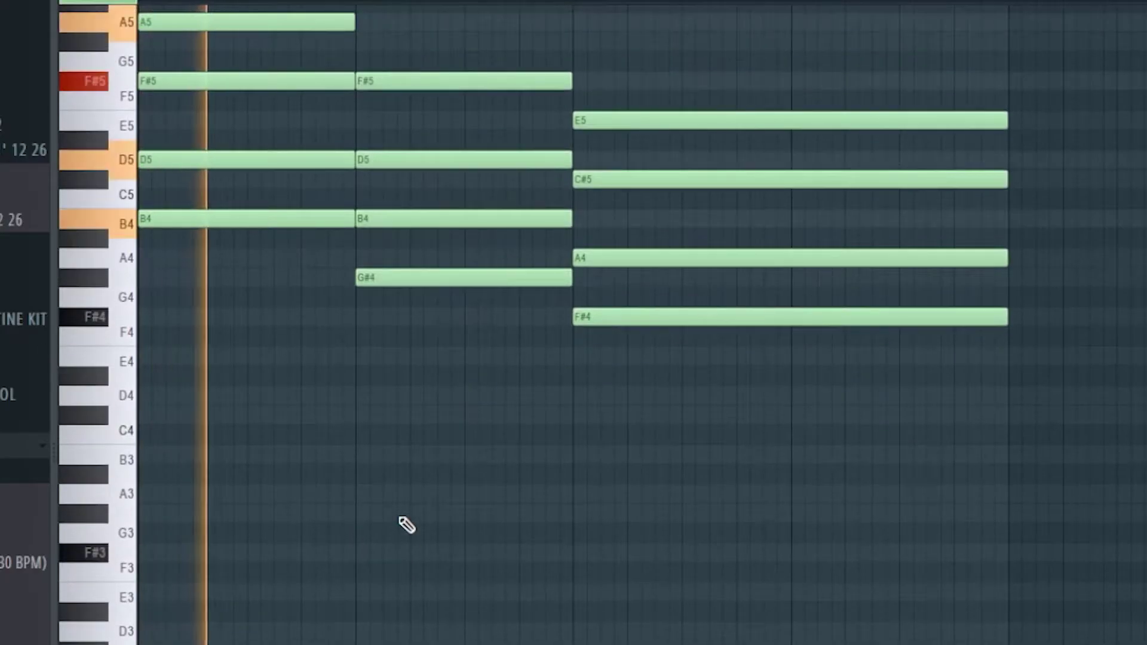
pyautogui.scroll(5, 404, 525)
pyautogui.scroll(-1, 405, 524)
pyautogui.scroll(3, 404, 525)
# - Select all the chord notes and run the Strumizer tool on them
pyautogui.moveTo(221, 112); pyautogui.dragTo(892, 633)
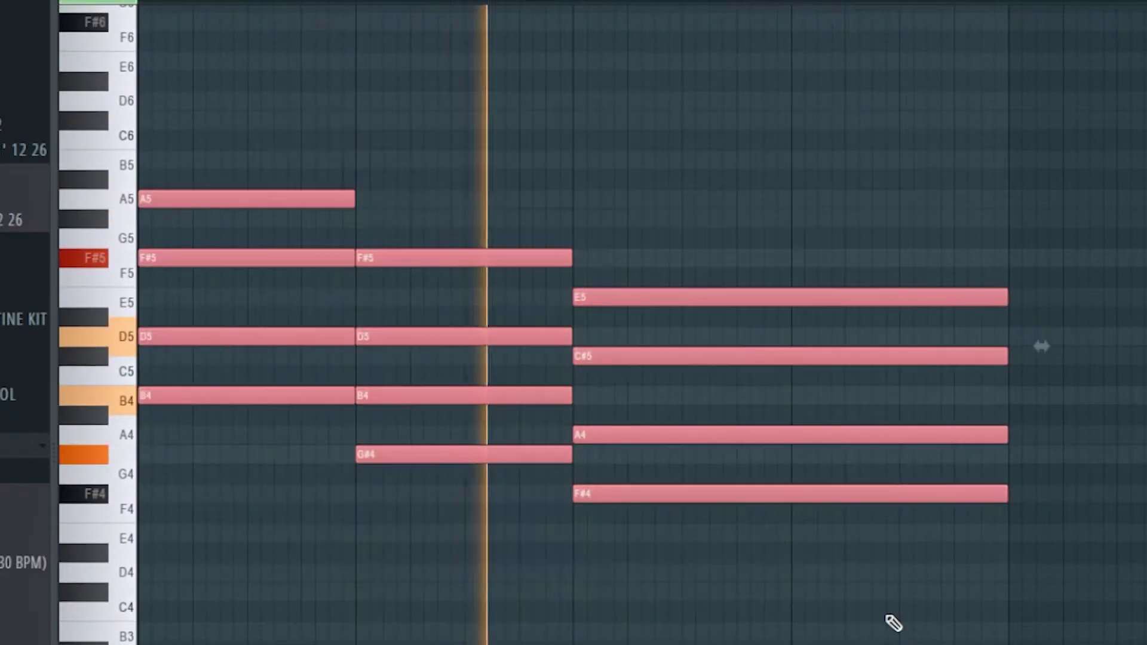
pyautogui.hotkey('alt', 's')
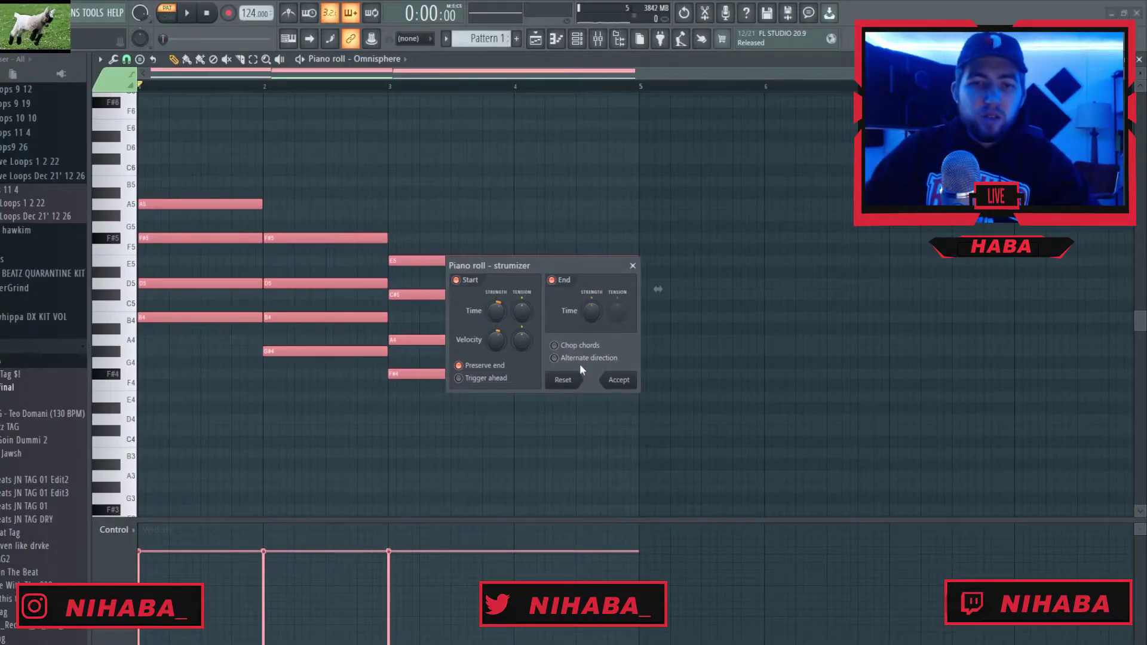
pyautogui.press('Escape')
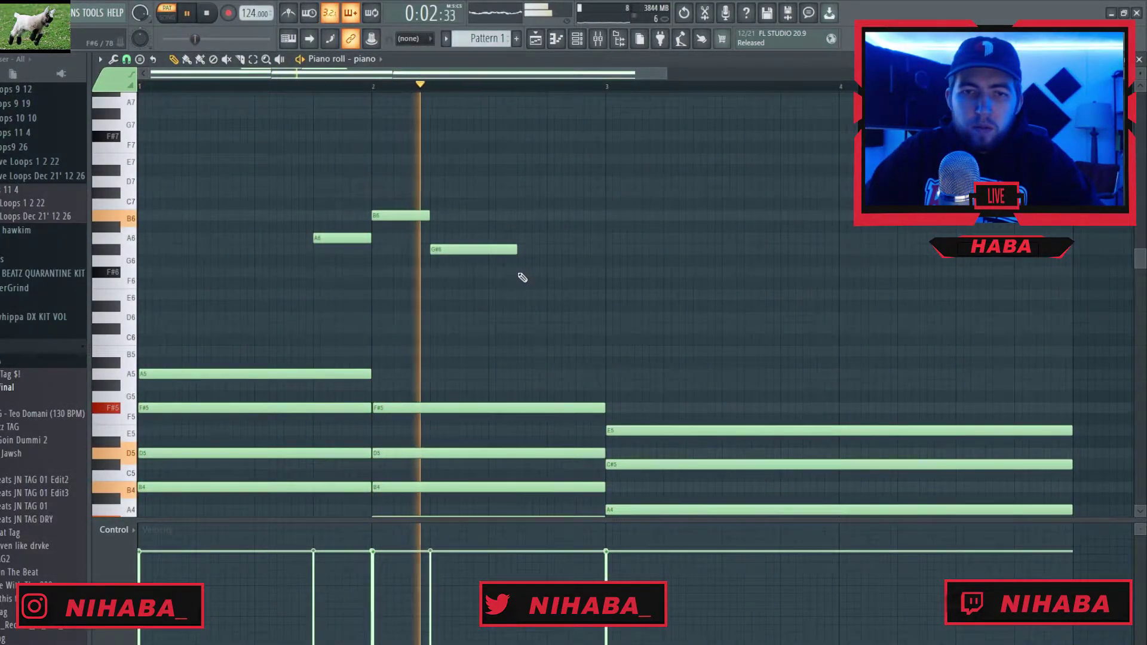
# - Continue the melody above the chords with E6 ending bar 2, F#6 starting bar 3 and G#6 late in bar 3
pyautogui.click(518, 271)
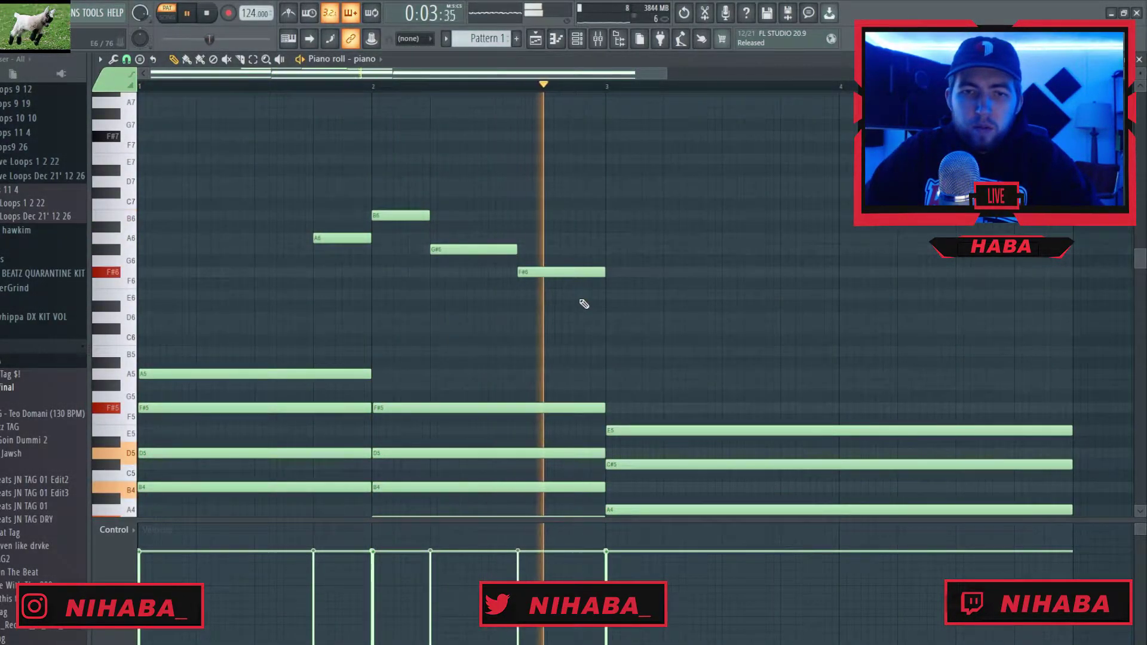
pyautogui.click(608, 305)
pyautogui.moveTo(632, 312); pyautogui.dragTo(574, 303)
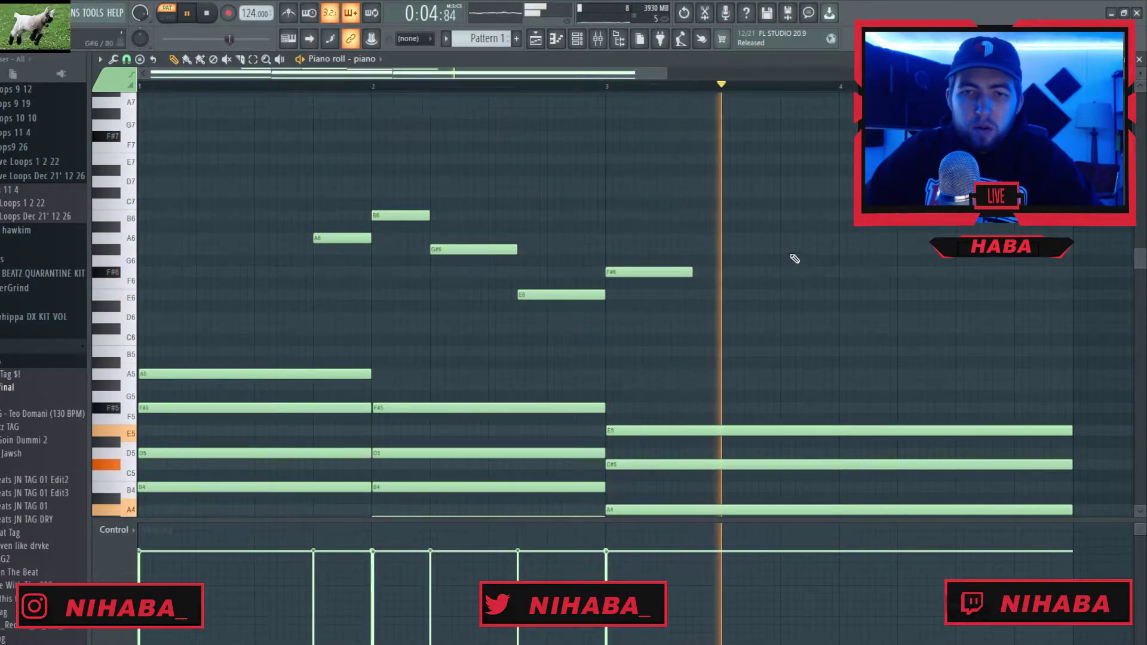
pyautogui.click(794, 249)
pyautogui.press('space')
# - Set the root note of the piano roll's scale highlighting to D#
pyautogui.click(100, 59)
pyautogui.moveTo(114, 123)
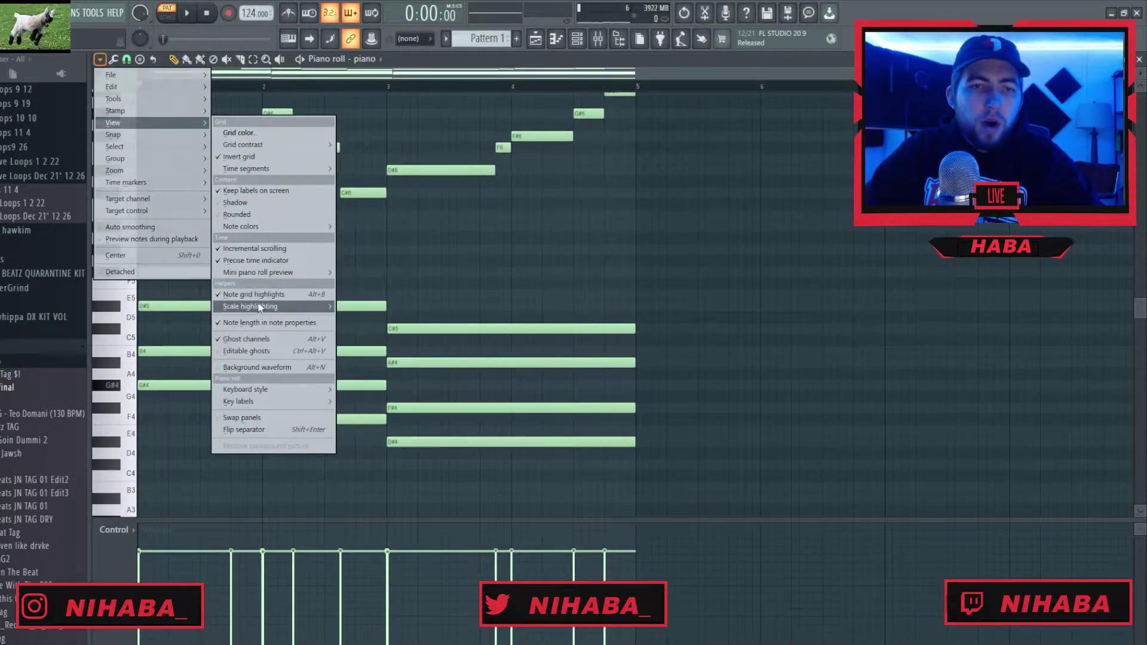
pyautogui.moveTo(260, 307)
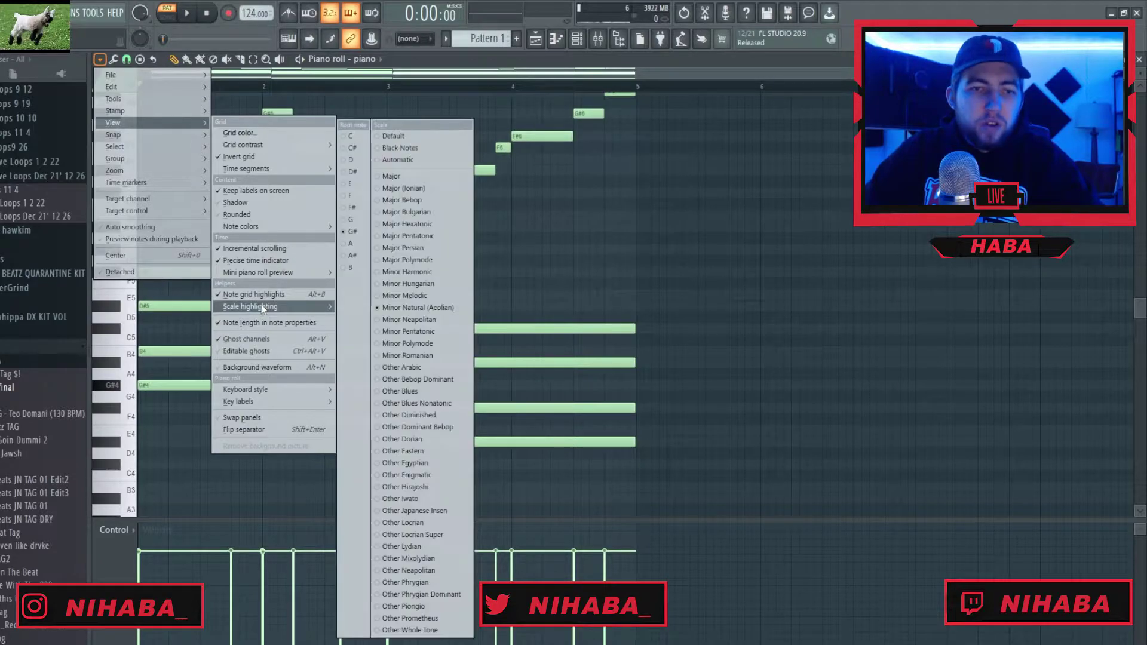
pyautogui.click(354, 171)
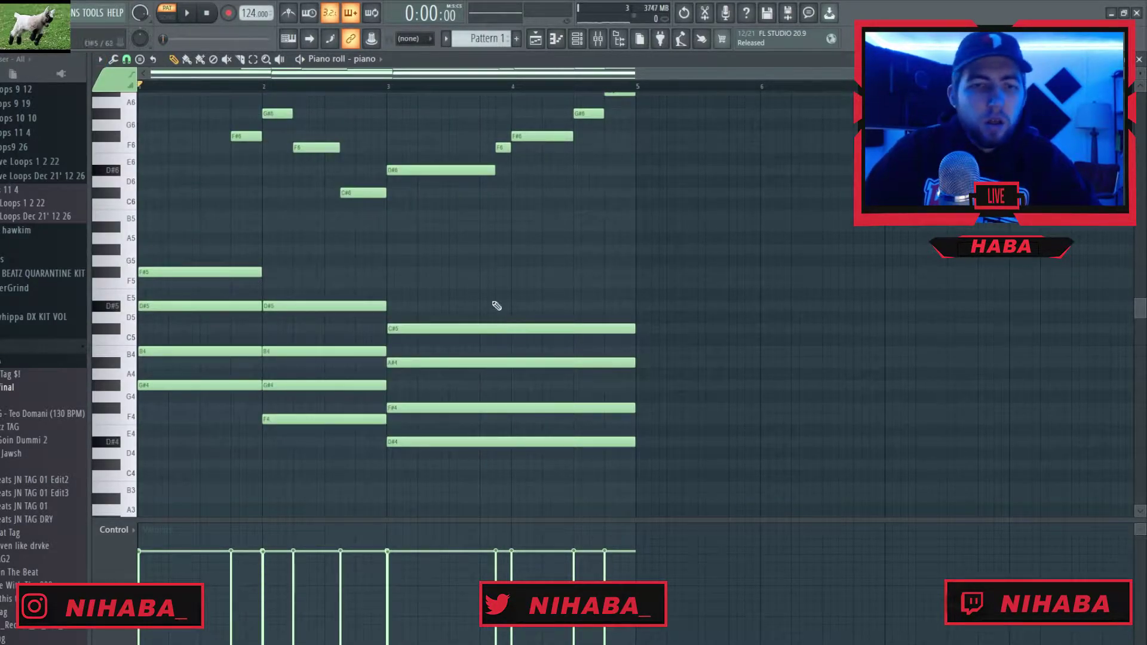
# - Start a higher melody line with two consecutive one-beat B6 notes at the beginning of bar 1 and play it
pyautogui.scroll(4, 452, 329)
pyautogui.scroll(2, 294, 315)
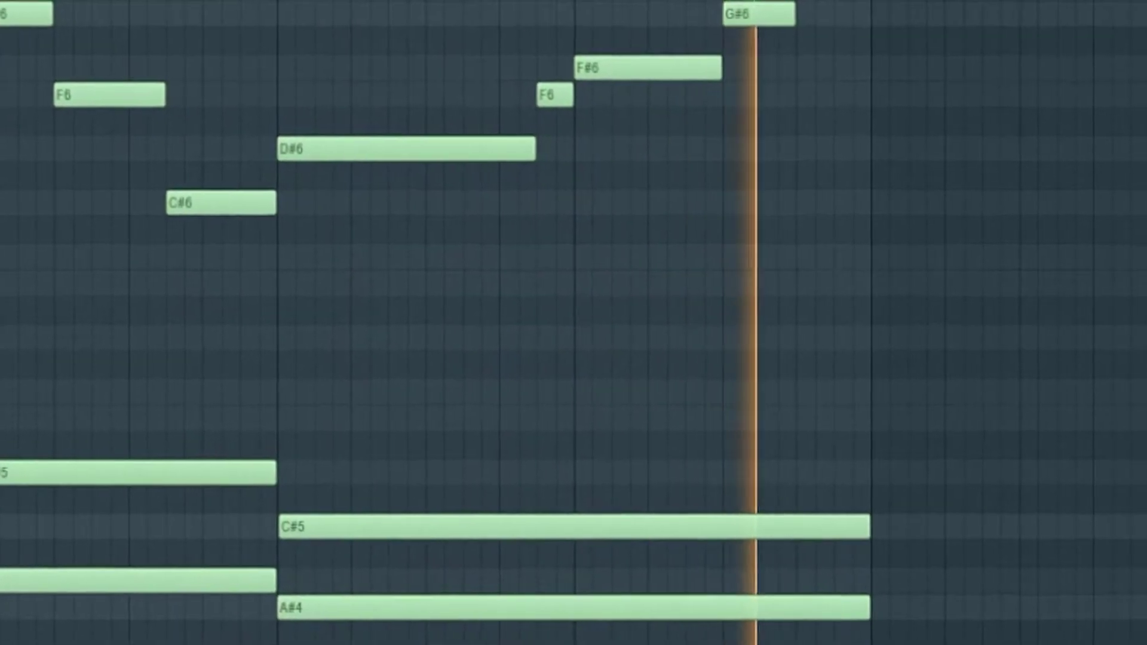
pyautogui.scroll(2, 142, 319)
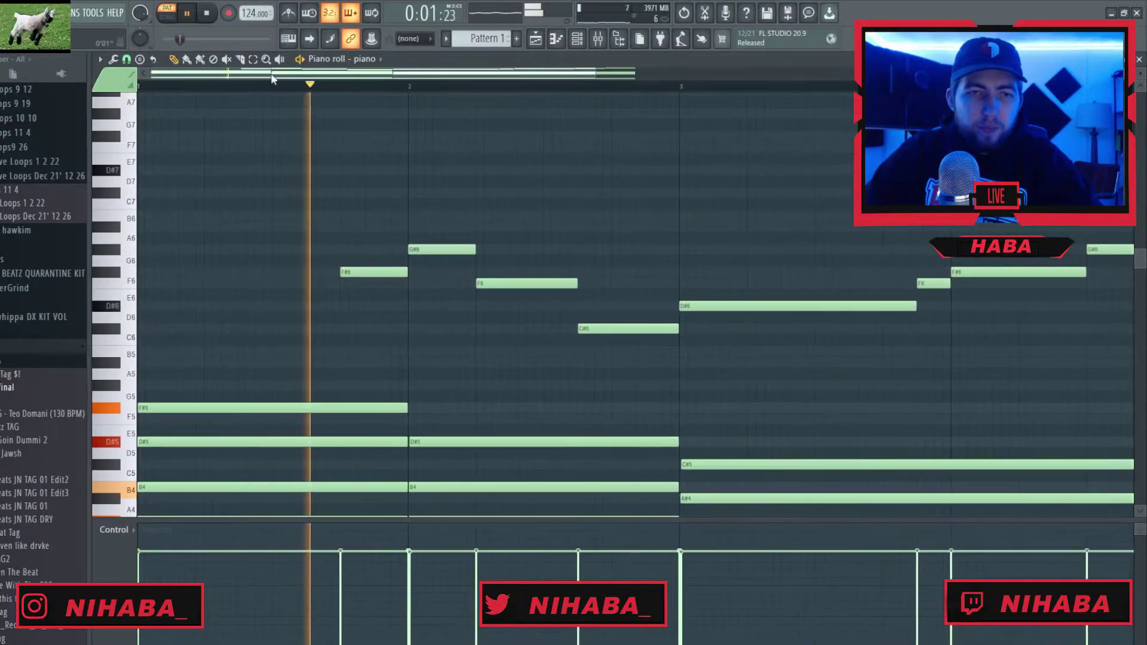
pyautogui.press('space')
pyautogui.scroll(2, 162, 315)
pyautogui.moveTo(155, 294); pyautogui.dragTo(205, 285)
pyautogui.press('space')
pyautogui.press('space')
pyautogui.press('space')
pyautogui.click(216, 284)
pyautogui.press('space')
pyautogui.press('space')
# - Add one-beat C#7 and D#7 notes to finish bar 1, plus a note at the start of bar 2 raised to F#7
pyautogui.click(277, 261)
pyautogui.click(346, 238)
pyautogui.click(421, 261)
pyautogui.press('space')
pyautogui.press('space')
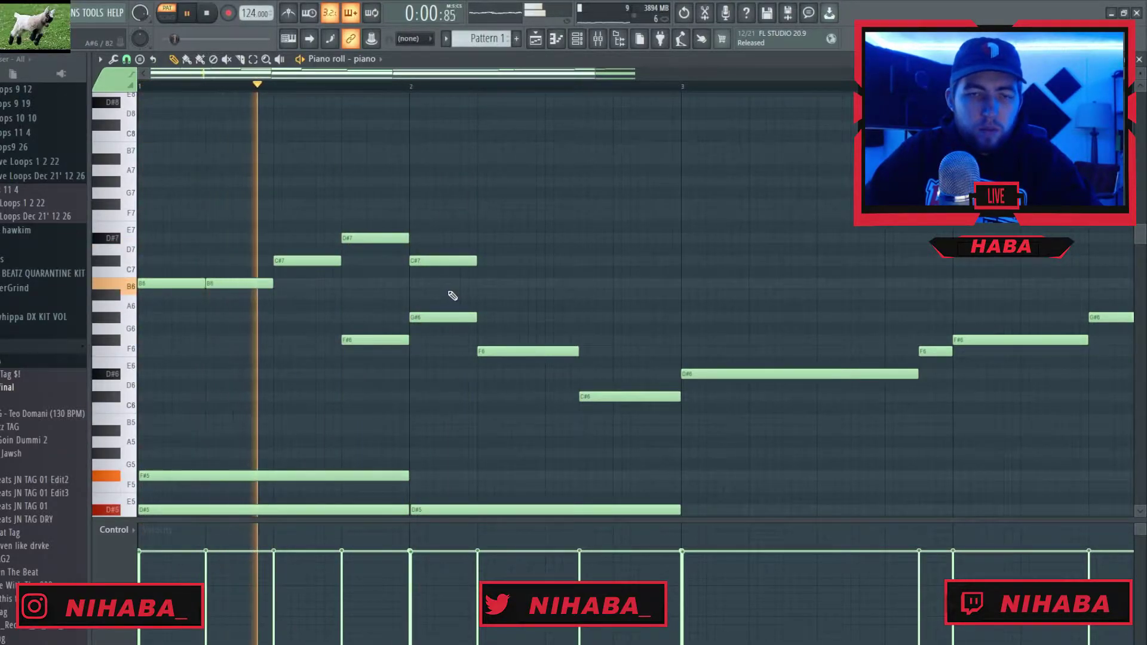
pyautogui.press('space')
pyautogui.moveTo(430, 261); pyautogui.dragTo(430, 199)
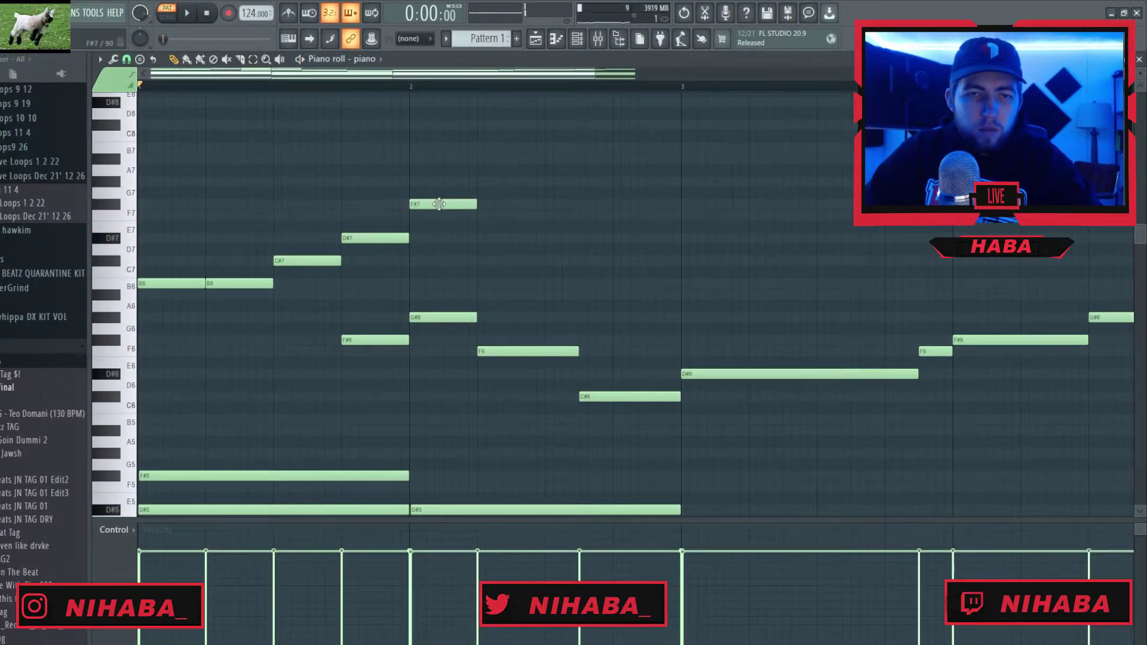
# - Add one-beat A#7 and G#7 notes in the second half of bar 2
pyautogui.press('space')
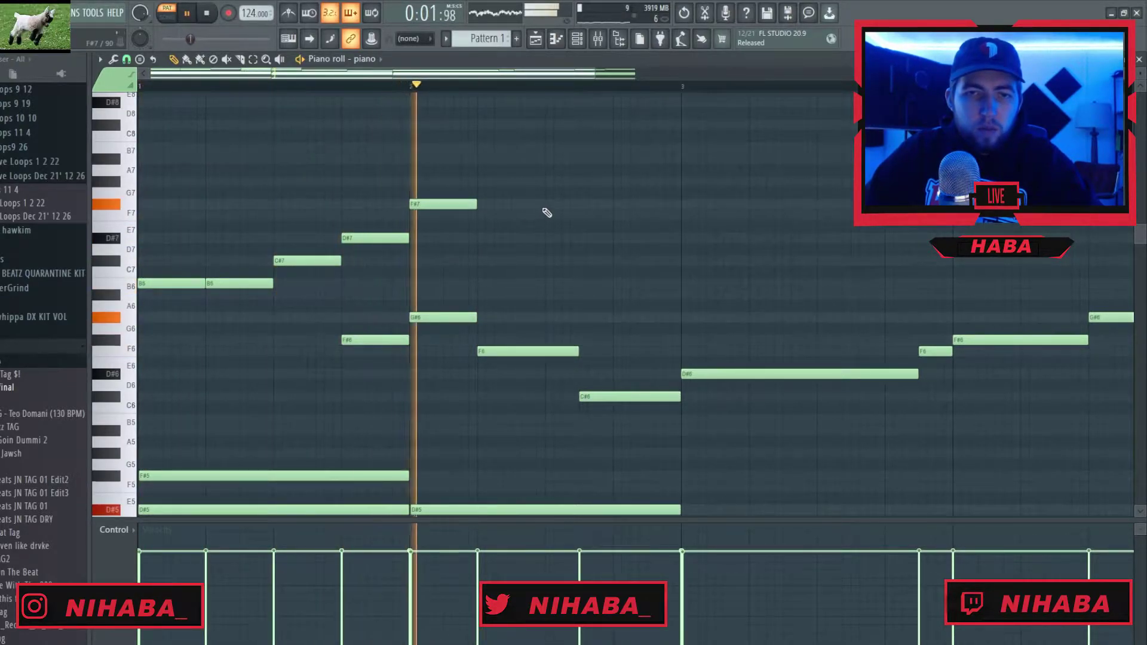
pyautogui.click(553, 159)
pyautogui.click(622, 181)
# - Fill bar 3 of the high melody line with a half-bar D#7 note followed by a half-bar F7 note
pyautogui.scroll(-1, 726, 302)
pyautogui.hscroll(2, 687, 287)
pyautogui.click(397, 204)
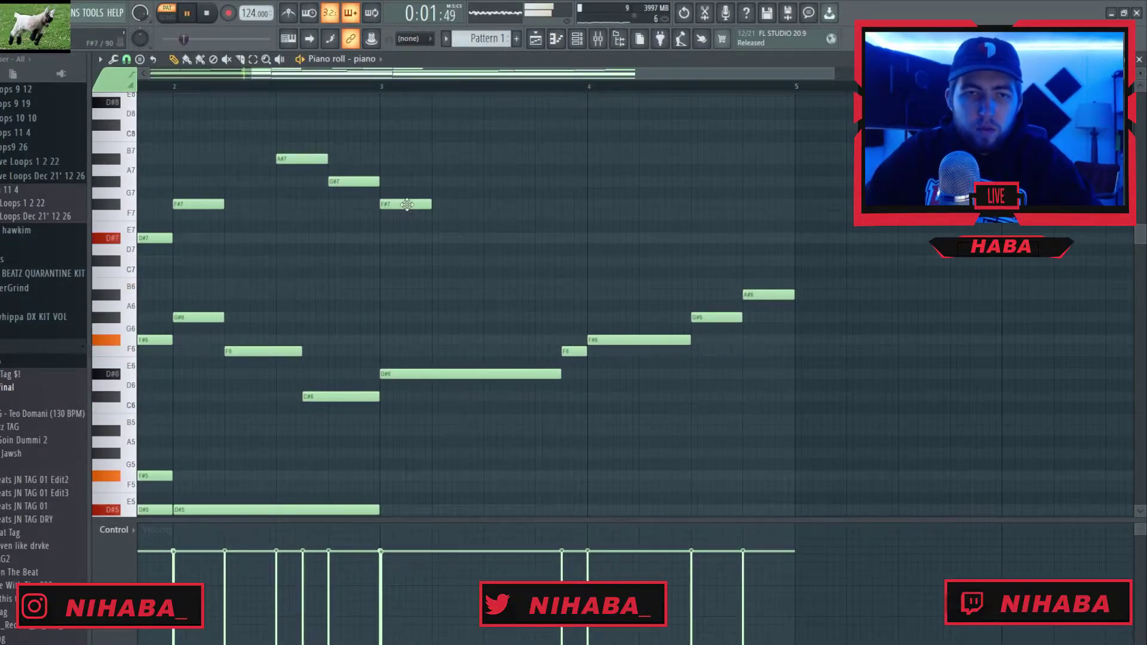
pyautogui.moveTo(407, 204); pyautogui.dragTo(407, 215)
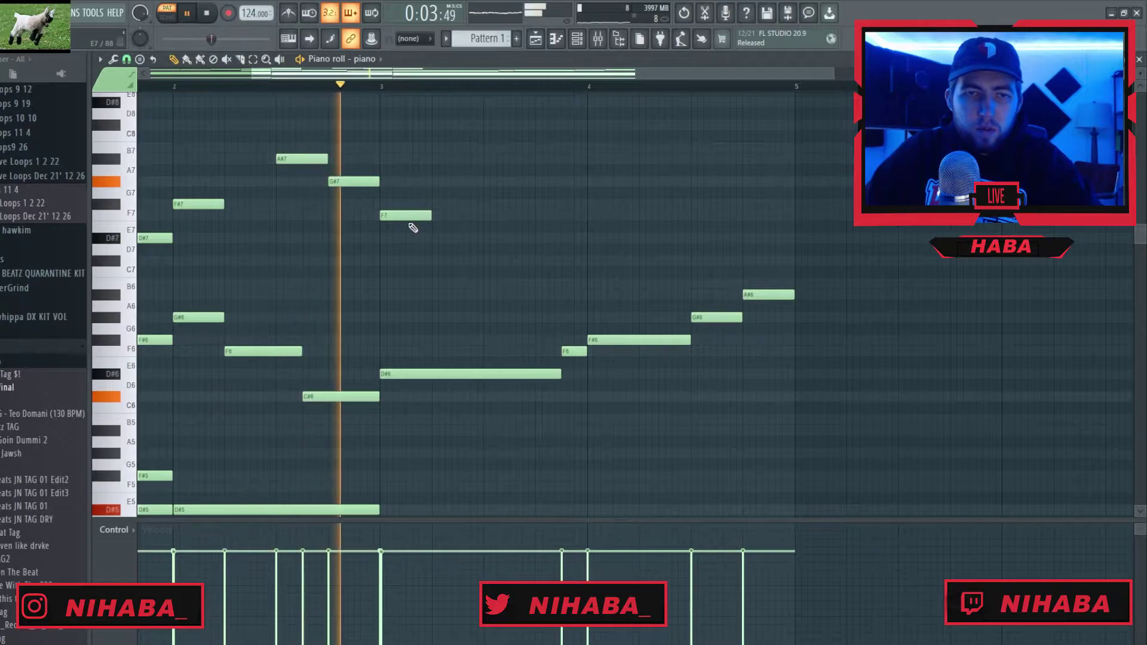
pyautogui.moveTo(410, 218); pyautogui.dragTo(485, 240)
pyautogui.click(487, 216)
pyautogui.scroll(2, 538, 216)
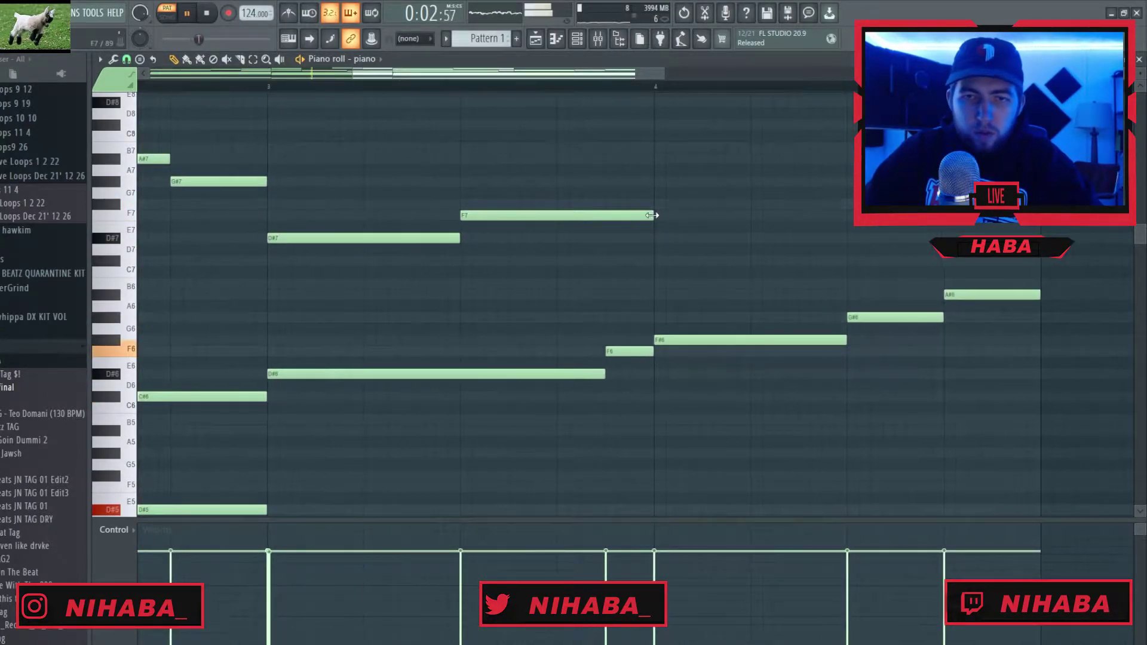
# - Shorten the F7 note in bar 3 to half a beat and finish the bar with rising half-beat F#7, G#7 and A#7 notes
pyautogui.moveTo(651, 215); pyautogui.dragTo(507, 216)
pyautogui.click(511, 203)
pyautogui.click(560, 181)
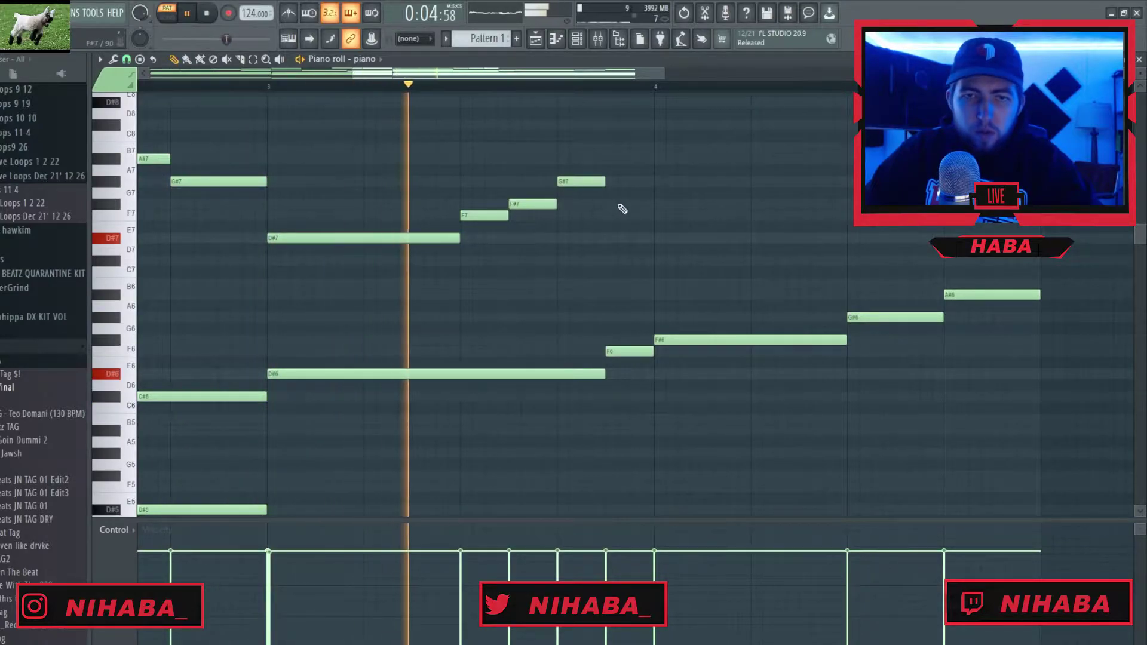
pyautogui.press('space')
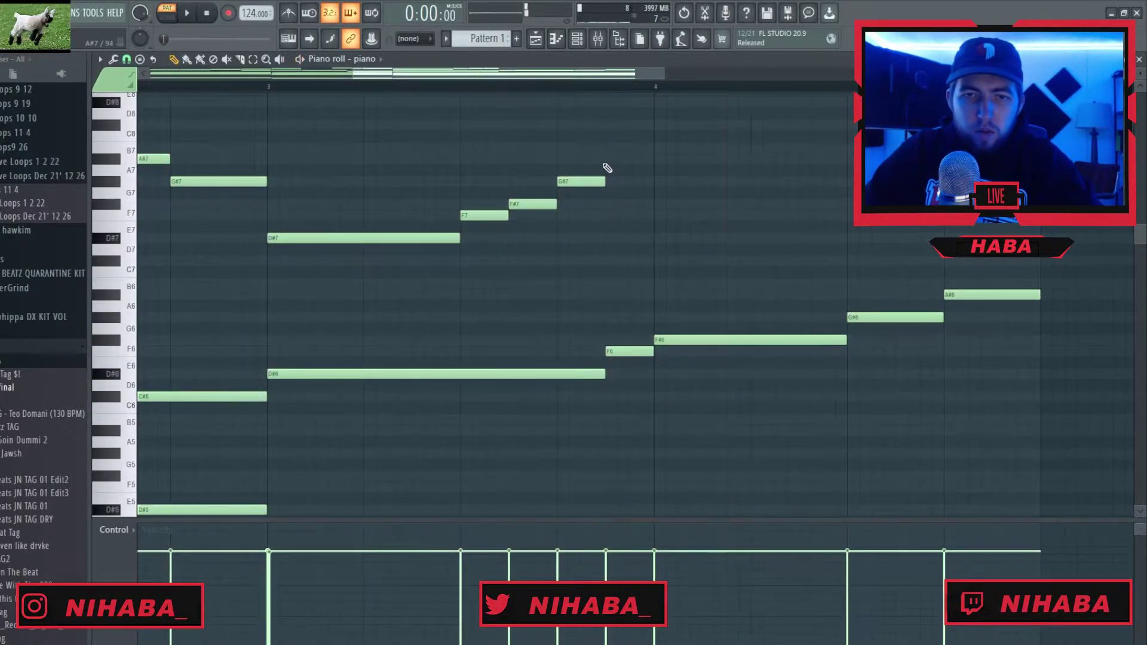
pyautogui.click(608, 159)
pyautogui.press('space')
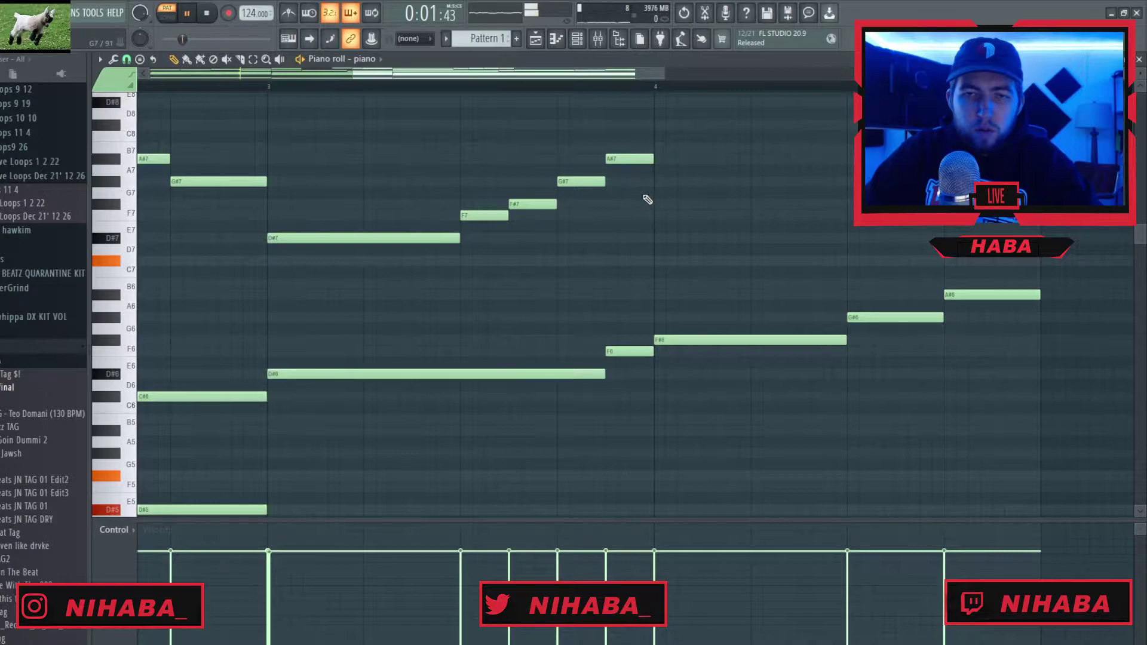
# - Fill bar 4 of the high melody with a half-bar B7 note followed by one-beat A#7 and G#7 notes, and play it
pyautogui.click(679, 148)
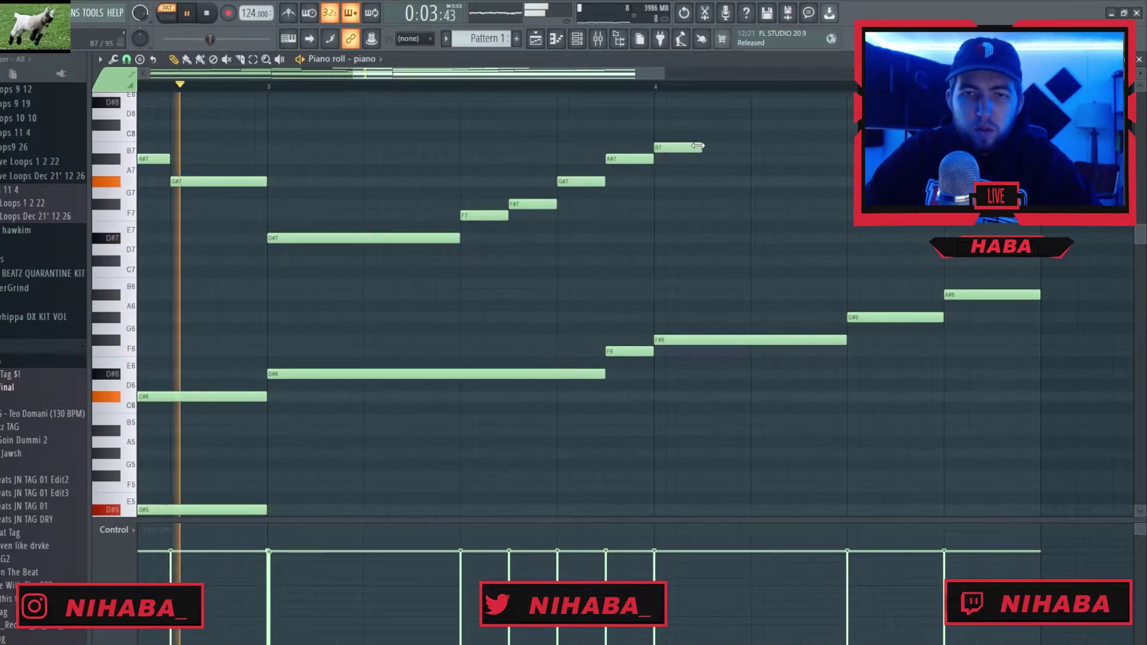
pyautogui.moveTo(701, 148); pyautogui.dragTo(834, 149)
pyautogui.scroll(-2, 854, 227)
pyautogui.scroll(2, 854, 228)
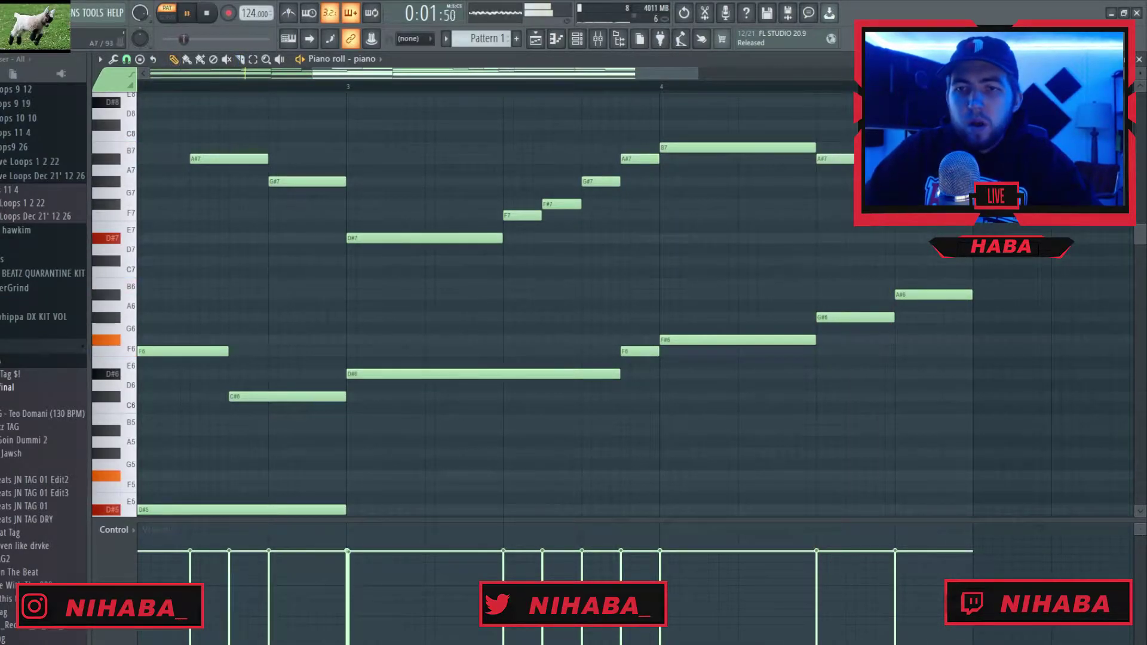
pyautogui.scroll(-3, 410, 266)
pyautogui.press('space')
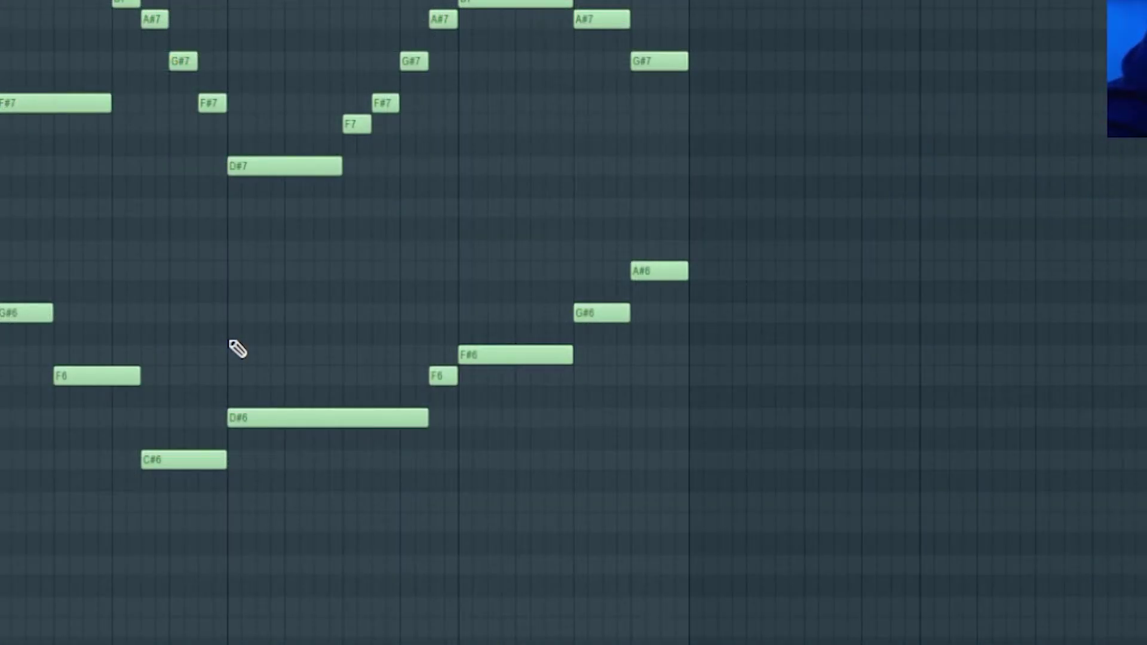
# - Randomize the velocity of all piano notes with the bipolar level randomizer and play the loop
pyautogui.hotkey('alt', 'r')
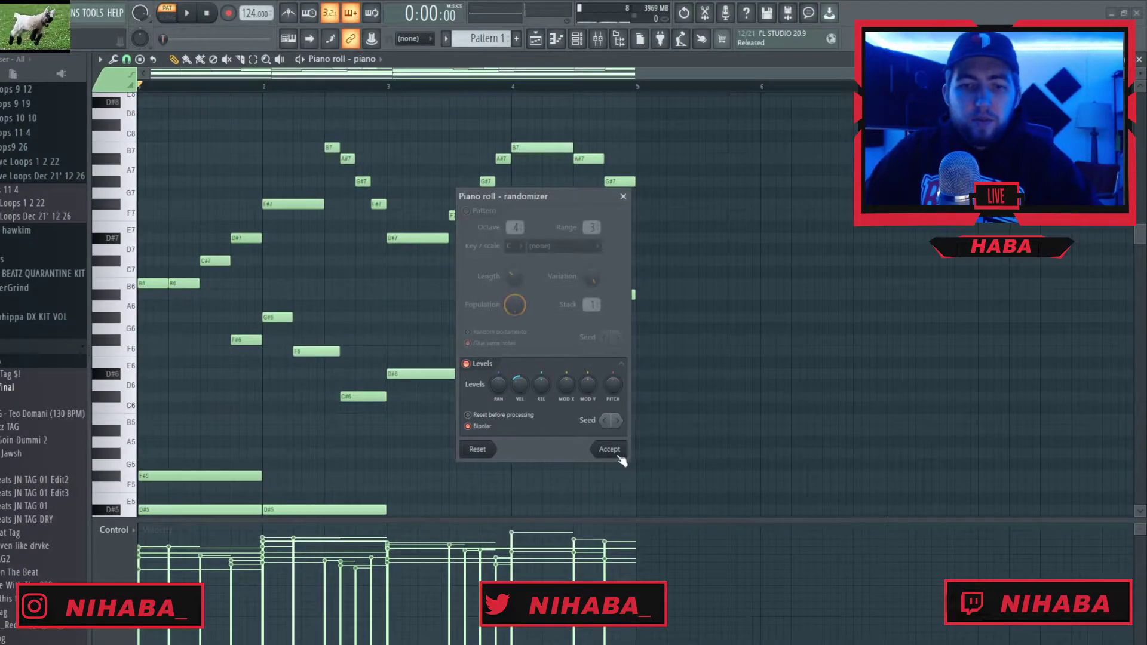
pyautogui.click(610, 449)
pyautogui.hotkey('ctrl', 'a')
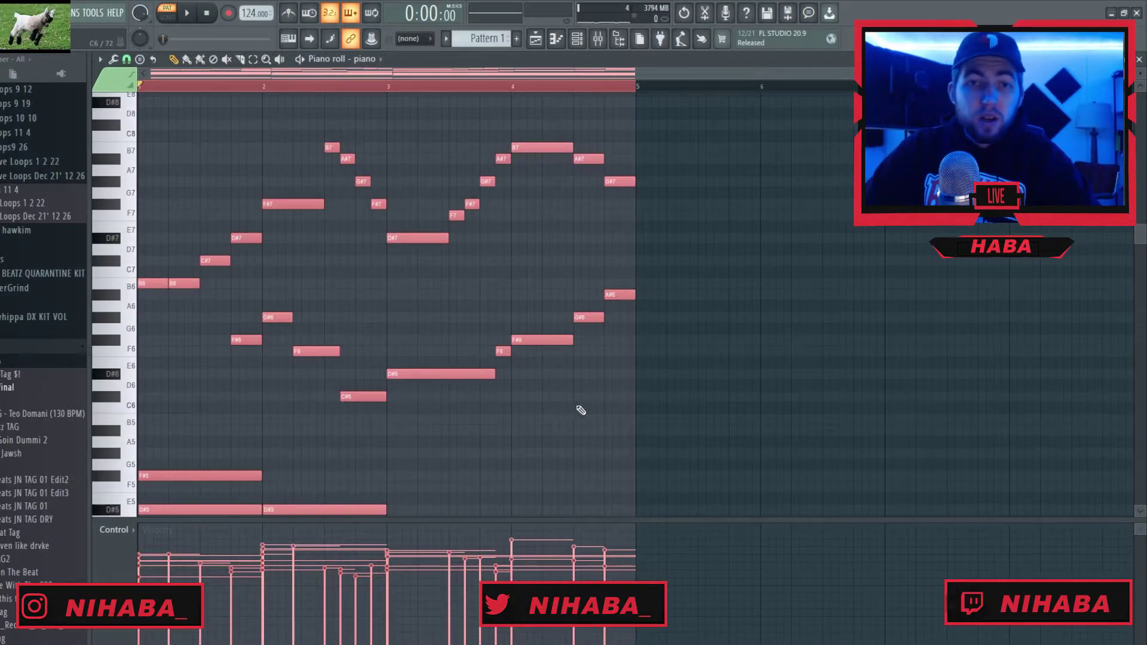
pyautogui.hotkey('ctrl', 'd')
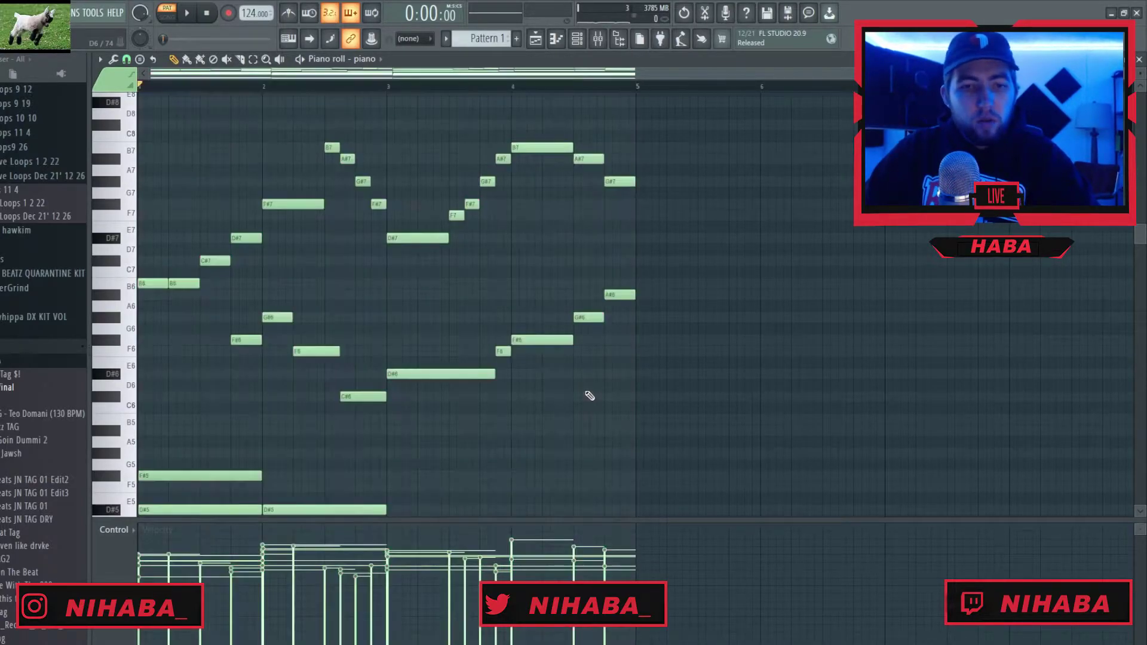
pyautogui.press('space')
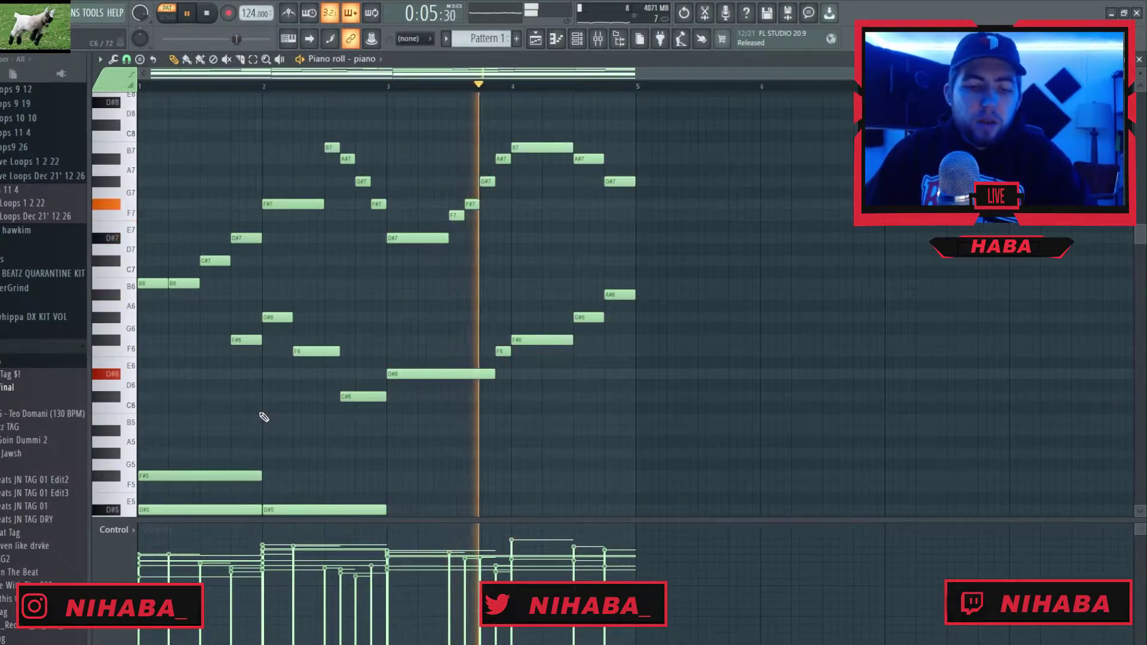
pyautogui.press('space')
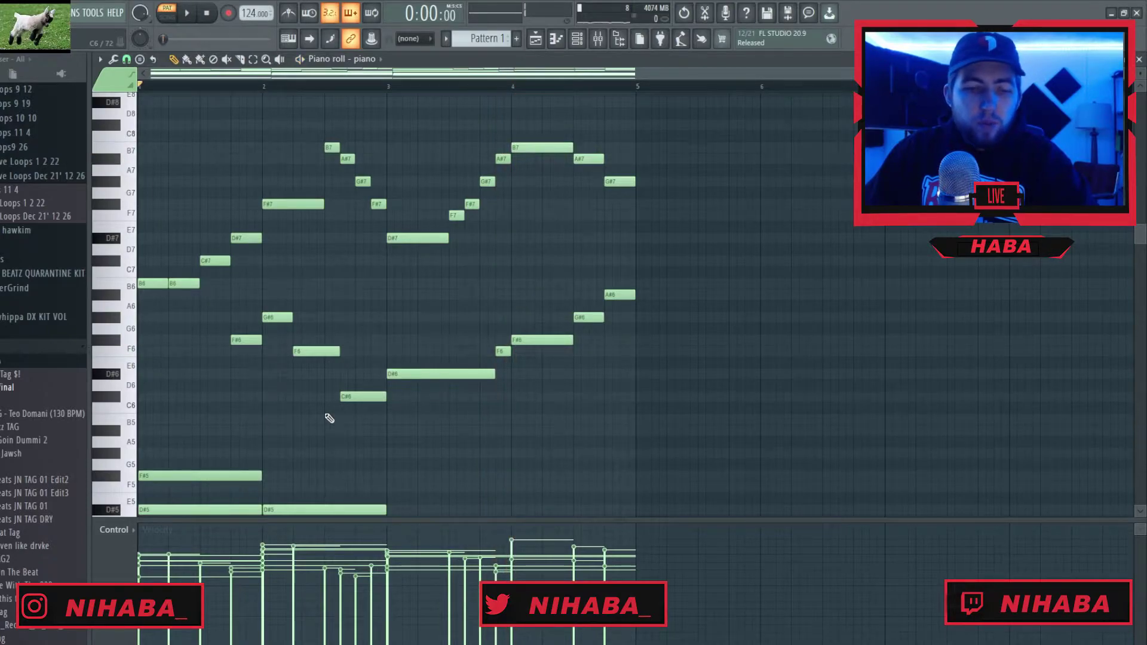
# - Duplicate the four-bar piano pattern into bars 5 to 8 and deselect the copies
pyautogui.hotkey('ctrl', 'b')
pyautogui.scroll(-3, 621, 409)
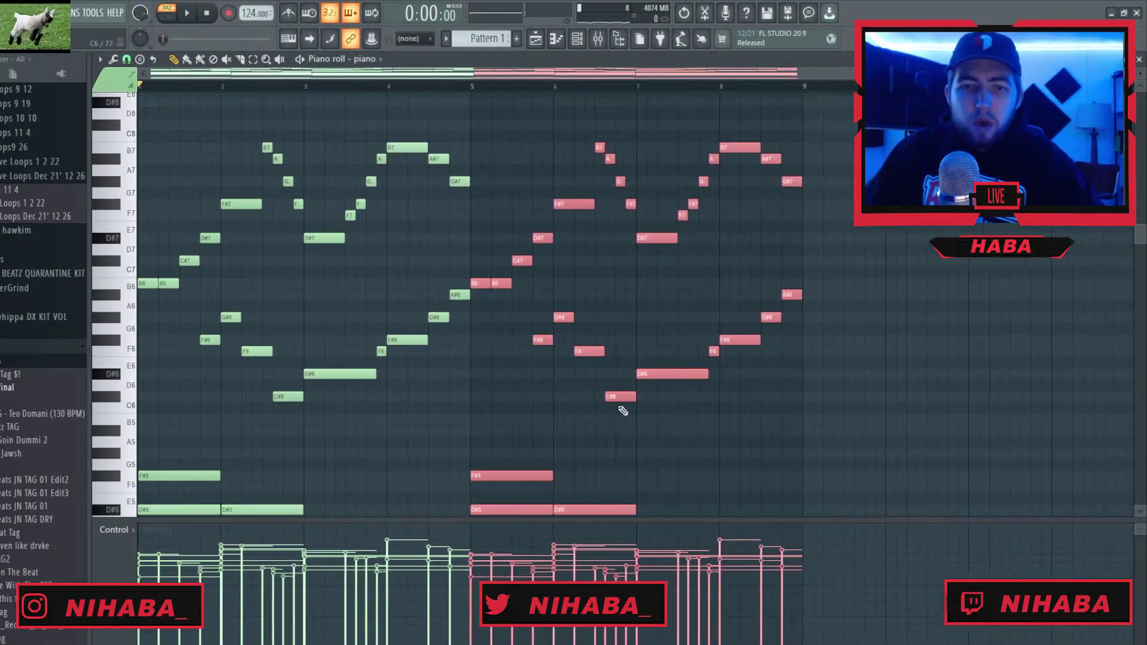
pyautogui.click(602, 405)
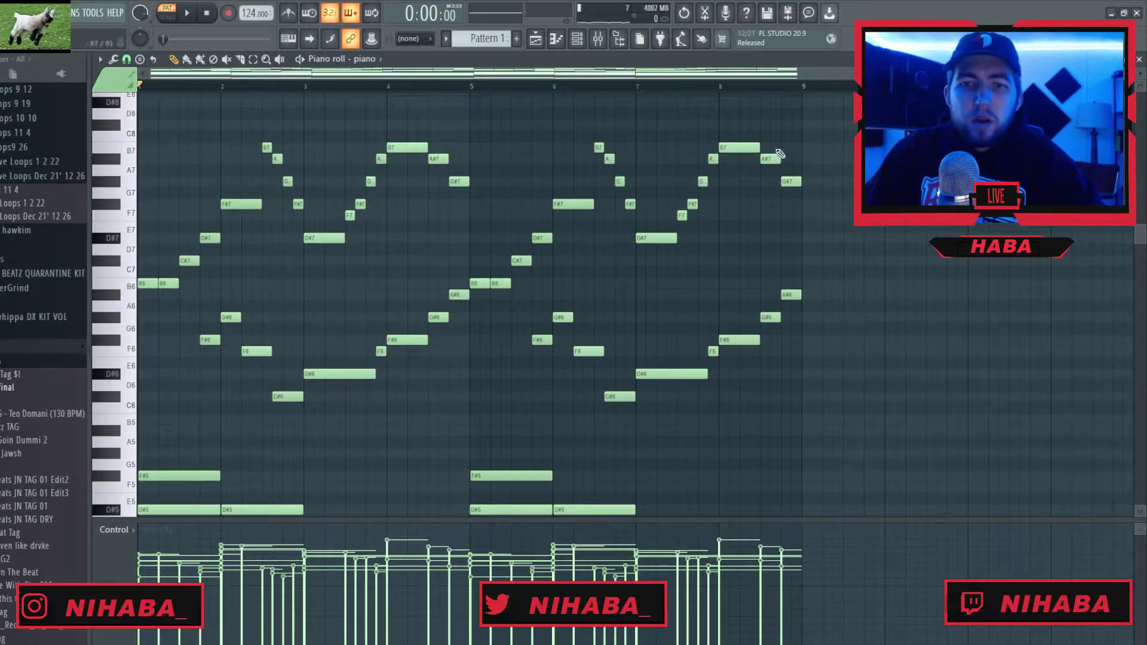
# - Vary the high melody in bar 8 by lowering its B7 note to F#7 and its A#7 note to F7
pyautogui.scroll(3, 782, 301)
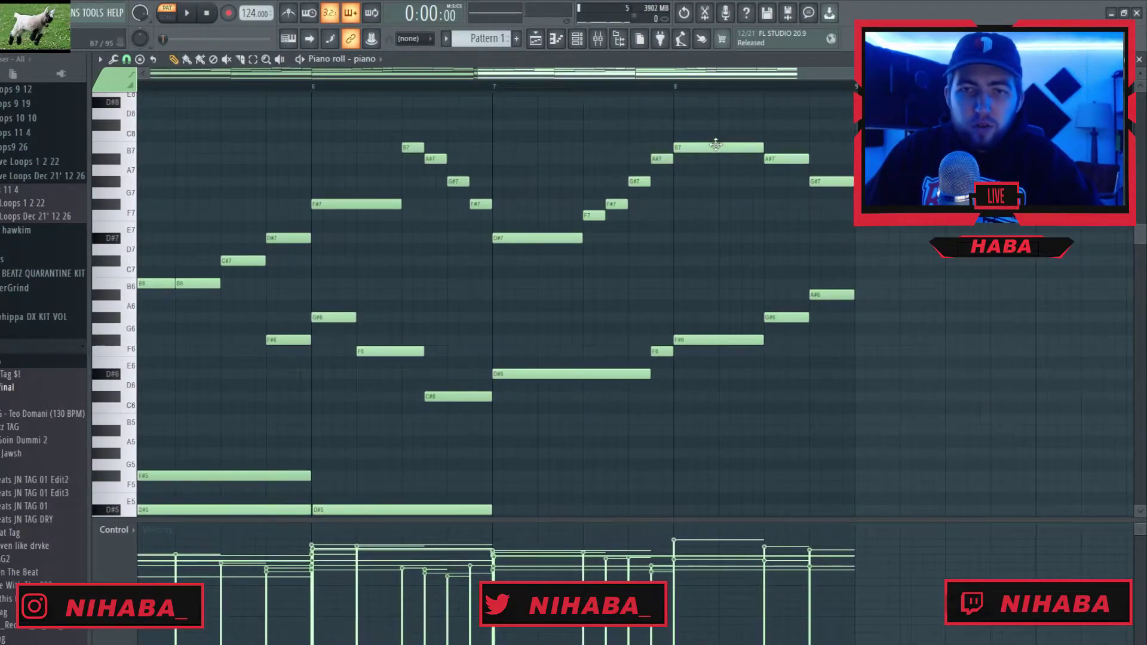
pyautogui.moveTo(714, 149); pyautogui.dragTo(713, 206)
pyautogui.moveTo(785, 160); pyautogui.dragTo(785, 215)
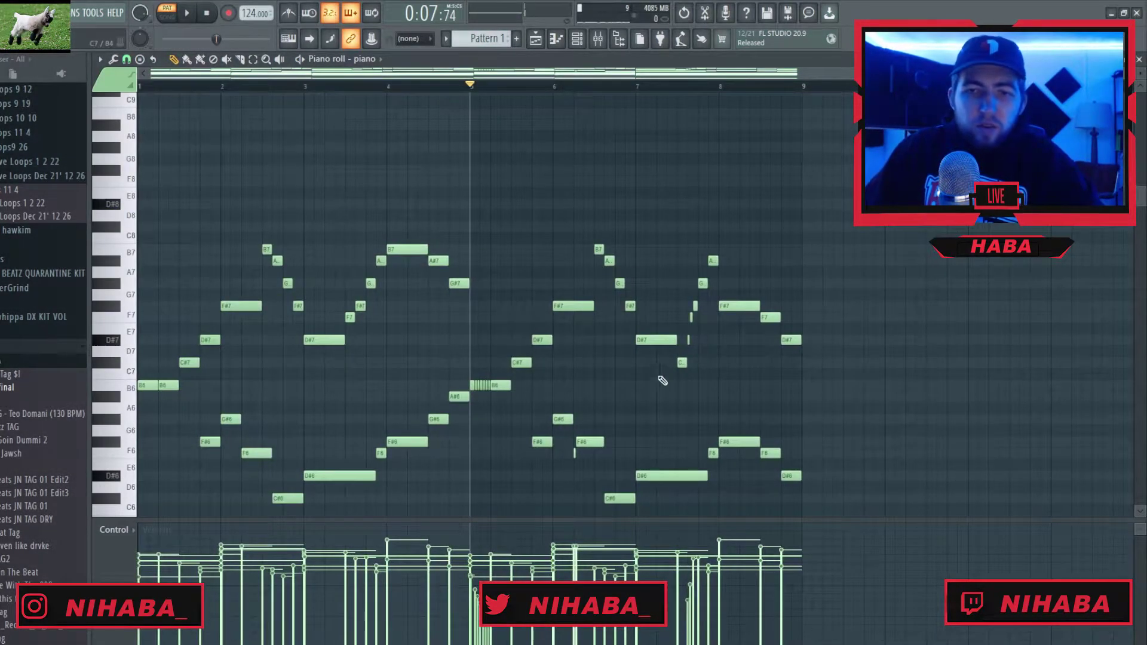
# - Examine the short D#7, F7 and F#7 passing notes in bar 7 and the F6 to F#6 grace note in bar 6
pyautogui.scroll(5, 669, 375)
pyautogui.moveTo(749, 288); pyautogui.dragTo(707, 361)
pyautogui.scroll(-3, 642, 348)
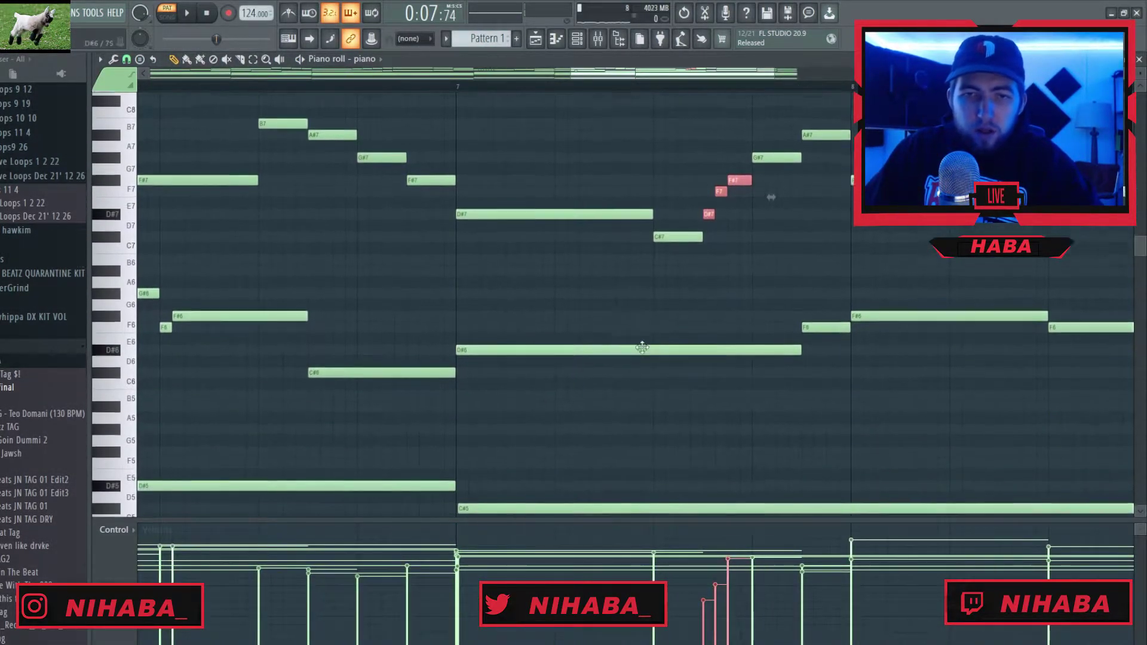
pyautogui.scroll(-4, 442, 325)
pyautogui.moveTo(326, 300); pyautogui.dragTo(375, 343)
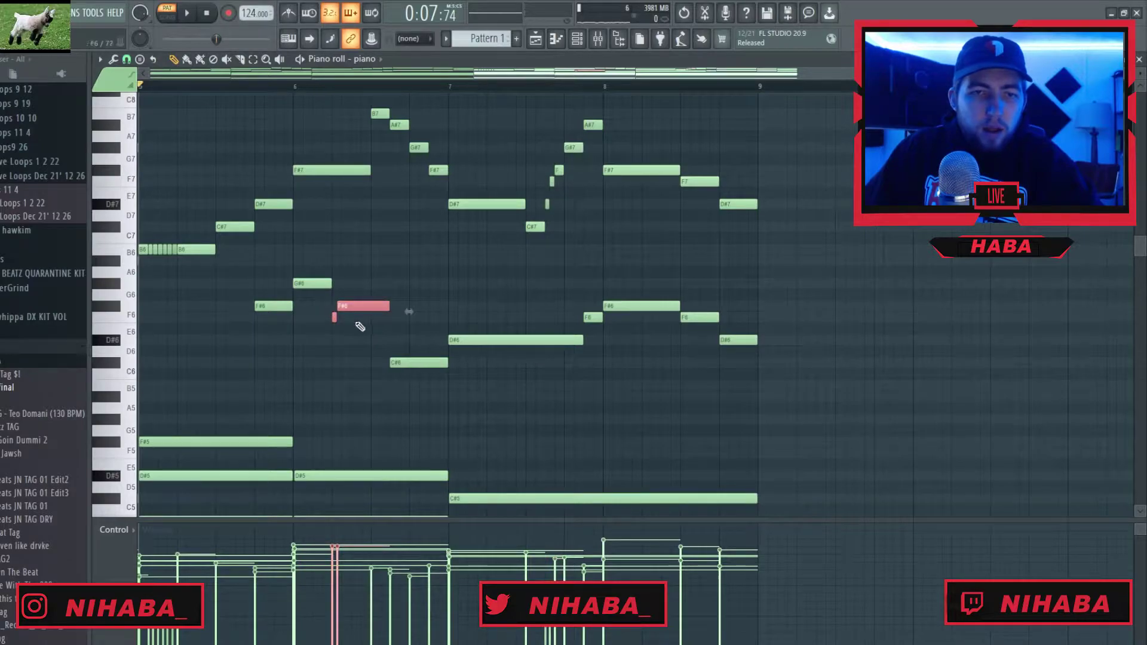
pyautogui.scroll(5, 394, 281)
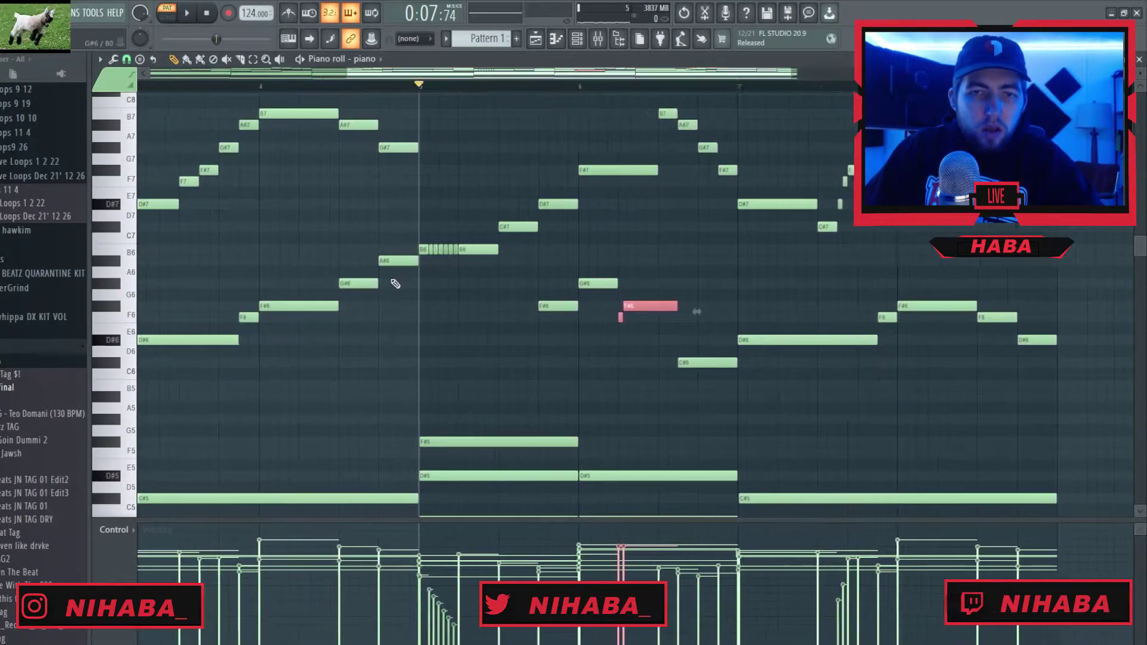
# - Try falling and rising velocity ramps on the six short repeated B6 notes opening bar 5, ending with a falling ramp
pyautogui.moveTo(469, 245); pyautogui.dragTo(555, 272)
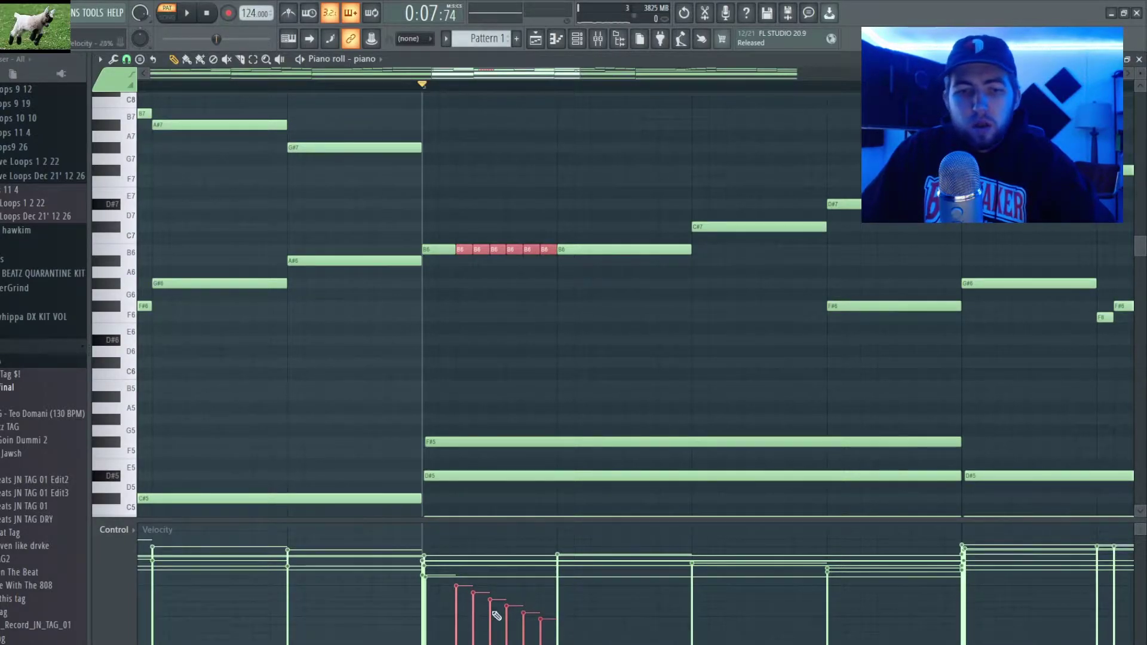
pyautogui.moveTo(448, 598); pyautogui.dragTo(546, 630)
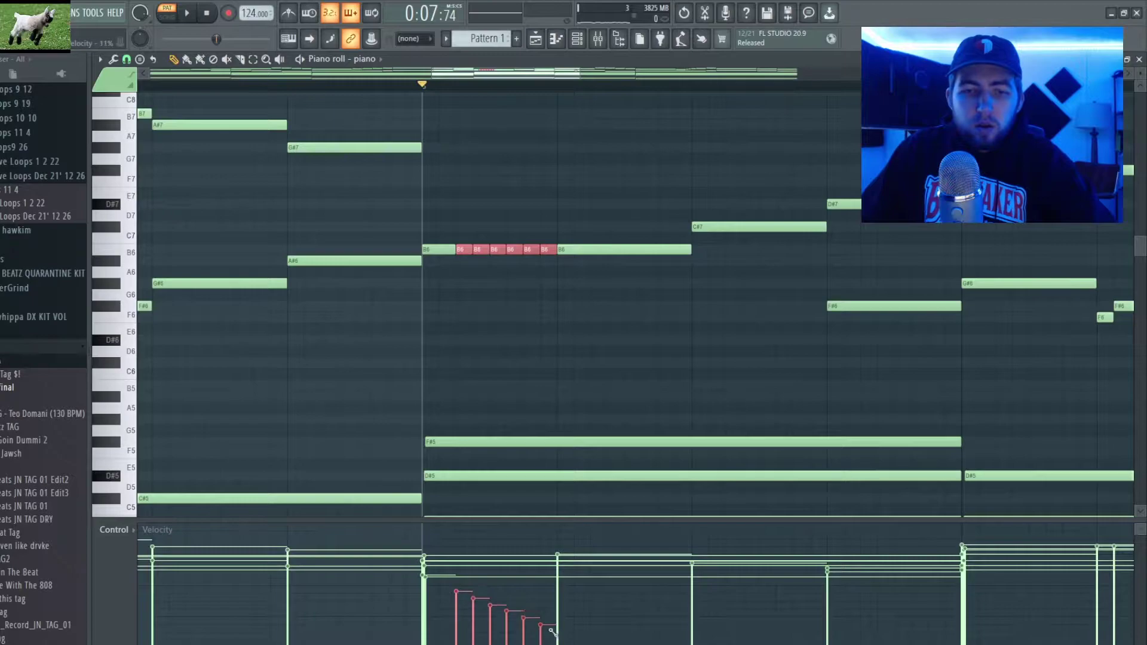
pyautogui.hotkey('ctrl', 'z')
pyautogui.hotkey('ctrl', 'z')
pyautogui.hotkey('ctrl', 'z')
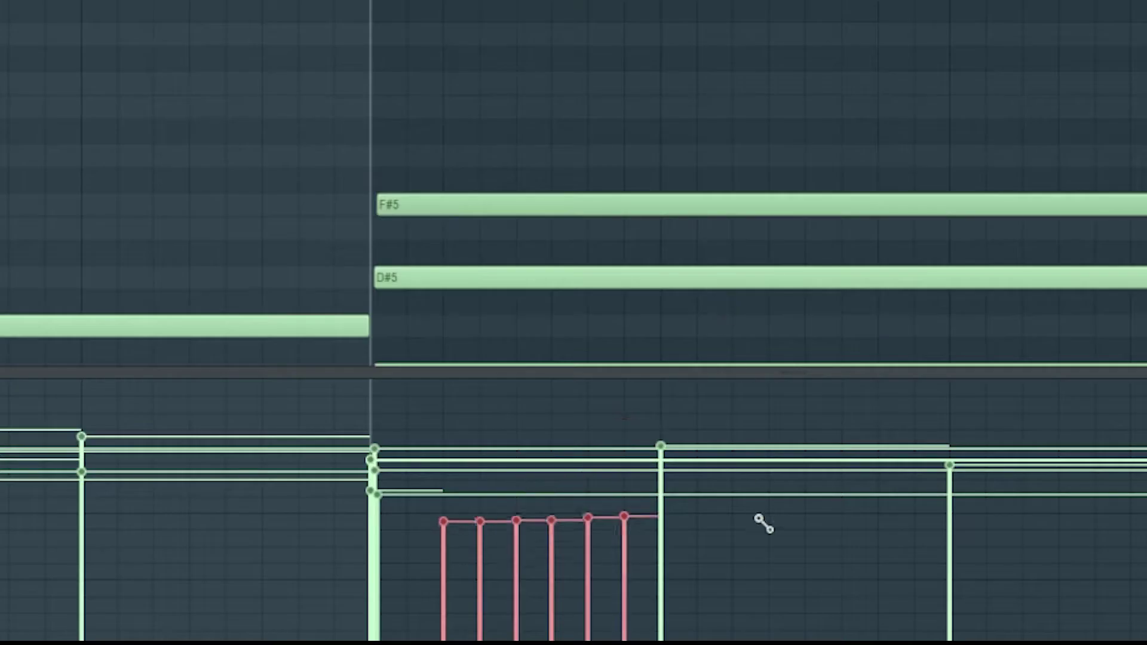
pyautogui.moveTo(756, 483); pyautogui.dragTo(707, 366)
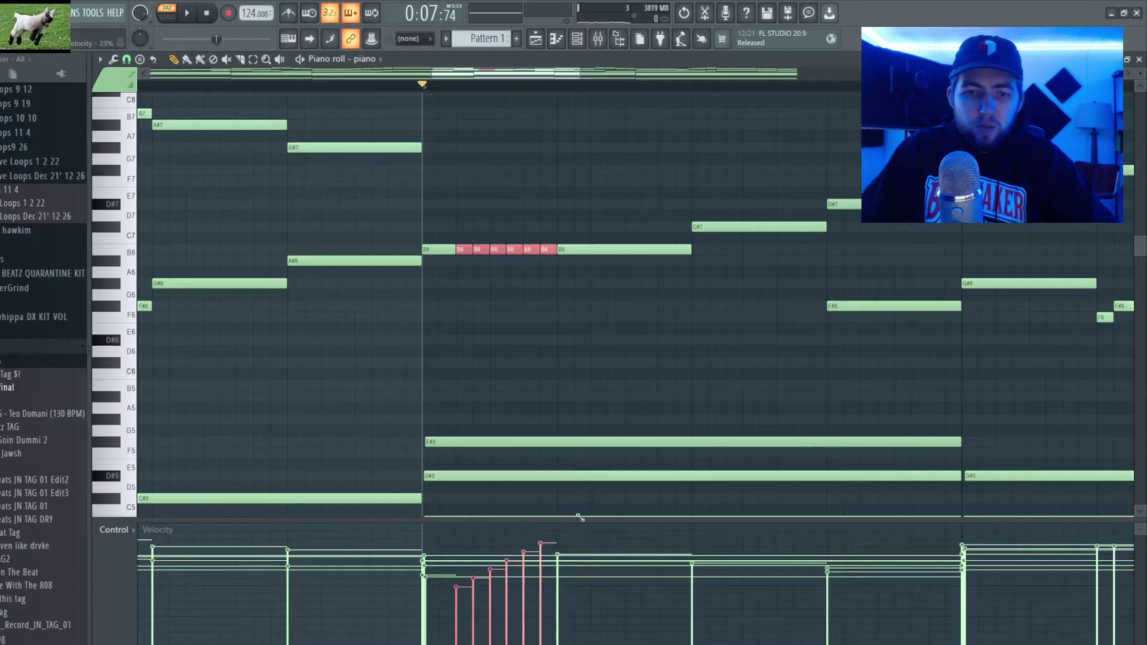
pyautogui.moveTo(579, 517); pyautogui.dragTo(562, 627)
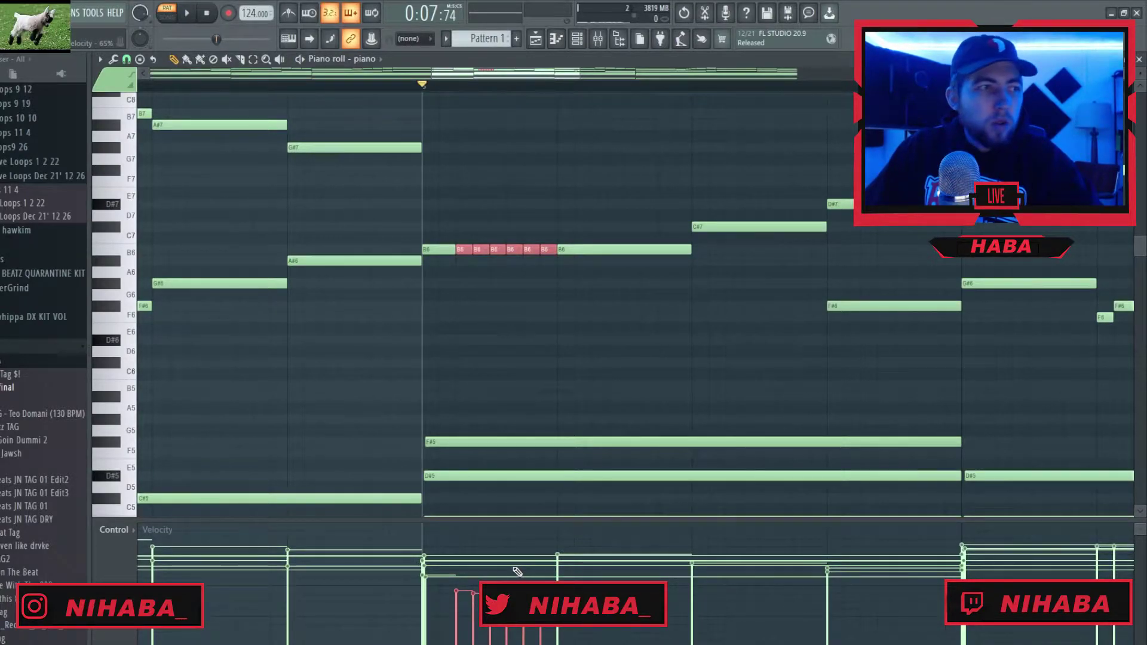
pyautogui.click(539, 467)
# - Play back the full eight-bar piano pattern from the start
pyautogui.press('space')
pyautogui.scroll(-2, 515, 446)
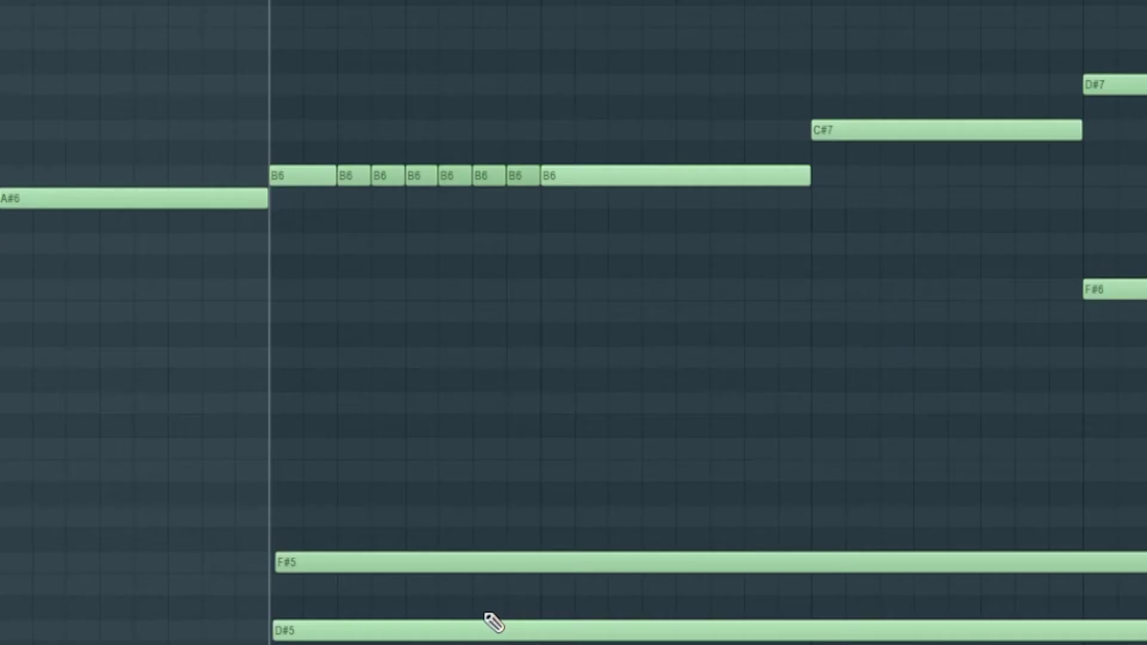
pyautogui.scroll(-2, 546, 589)
pyautogui.scroll(3, 545, 589)
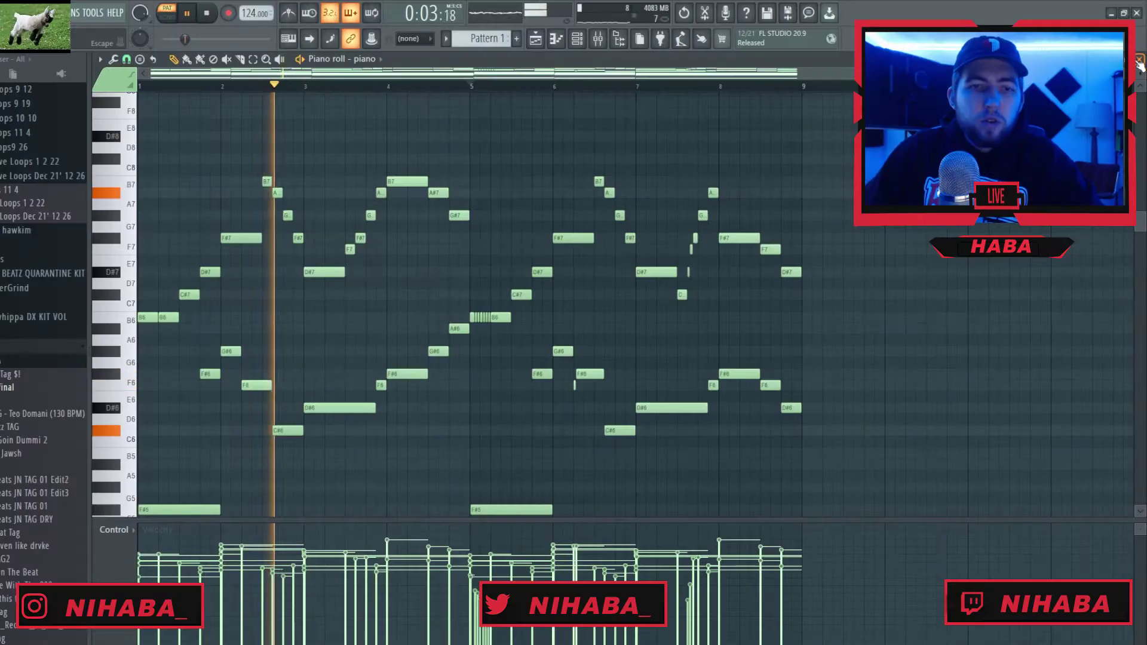
# - Load Crystallizer into the first effect slot of the piano's mixer track, Insert 1, and rearrange the mixer window
pyautogui.press('F7')
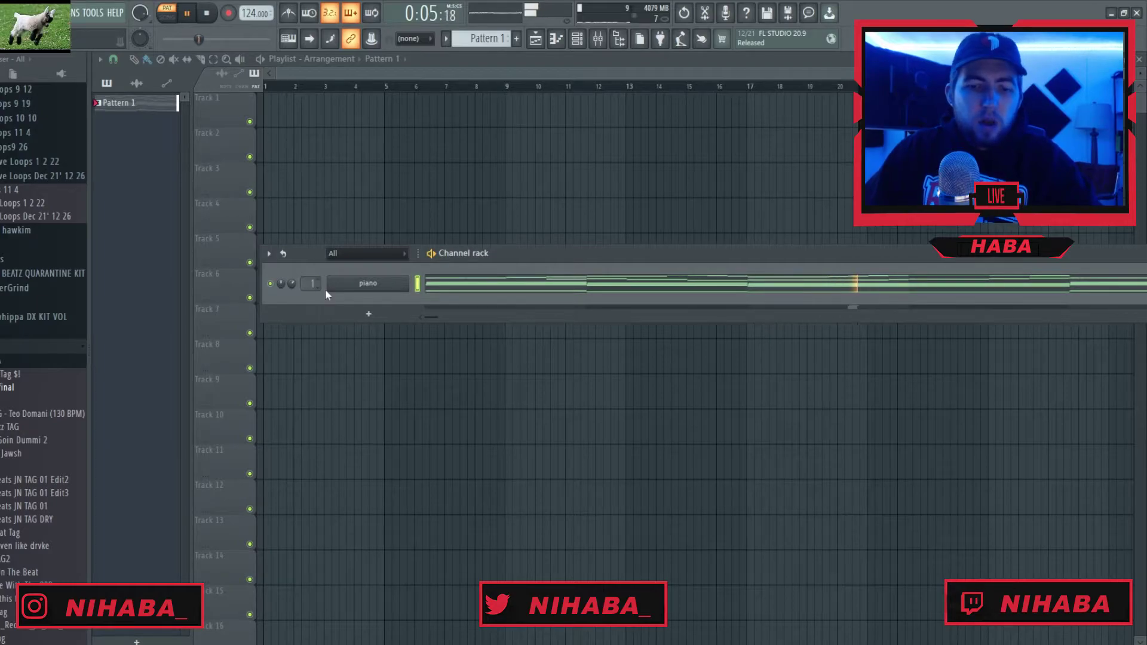
pyautogui.press('F9')
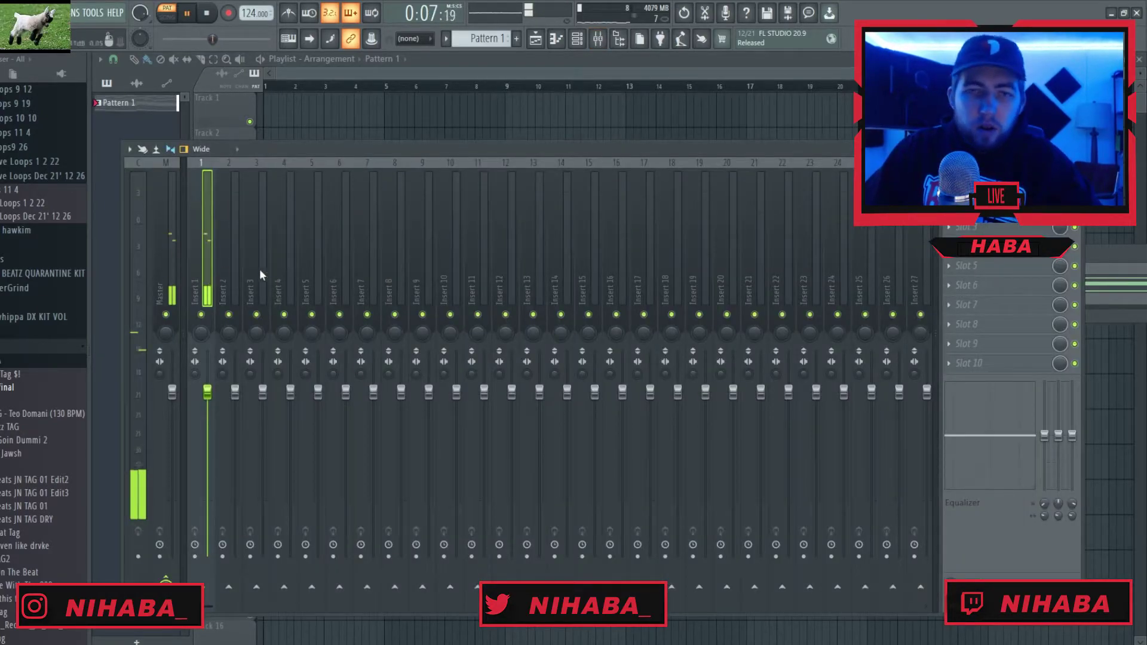
pyautogui.click(951, 207)
pyautogui.click(801, 227)
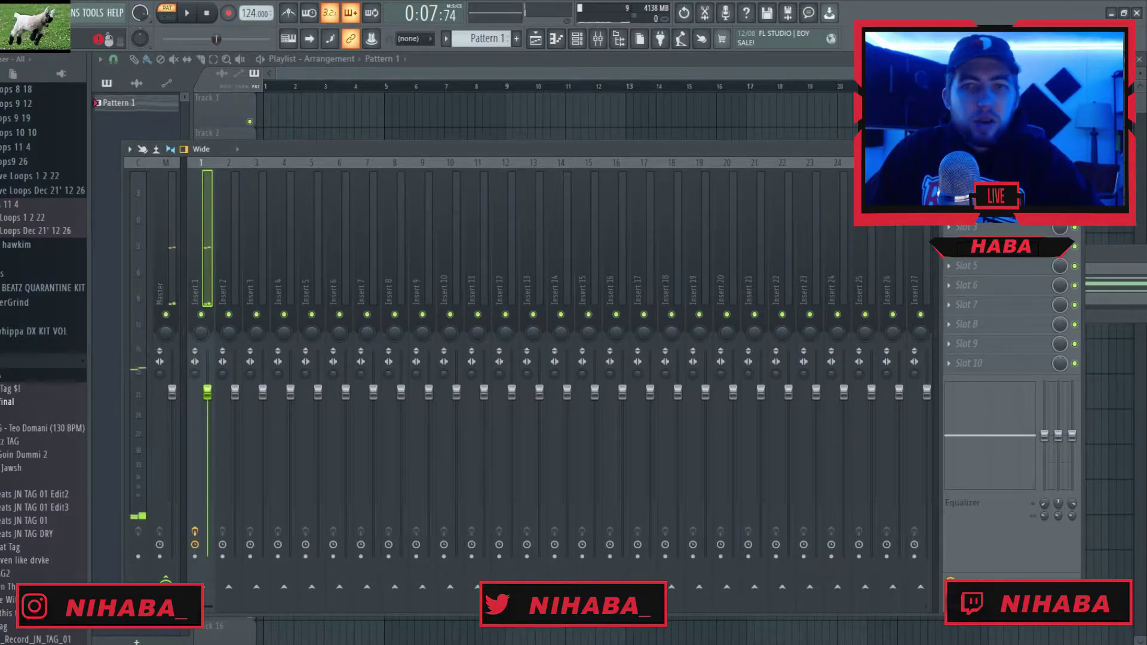
pyautogui.moveTo(927, 160); pyautogui.dragTo(708, 166)
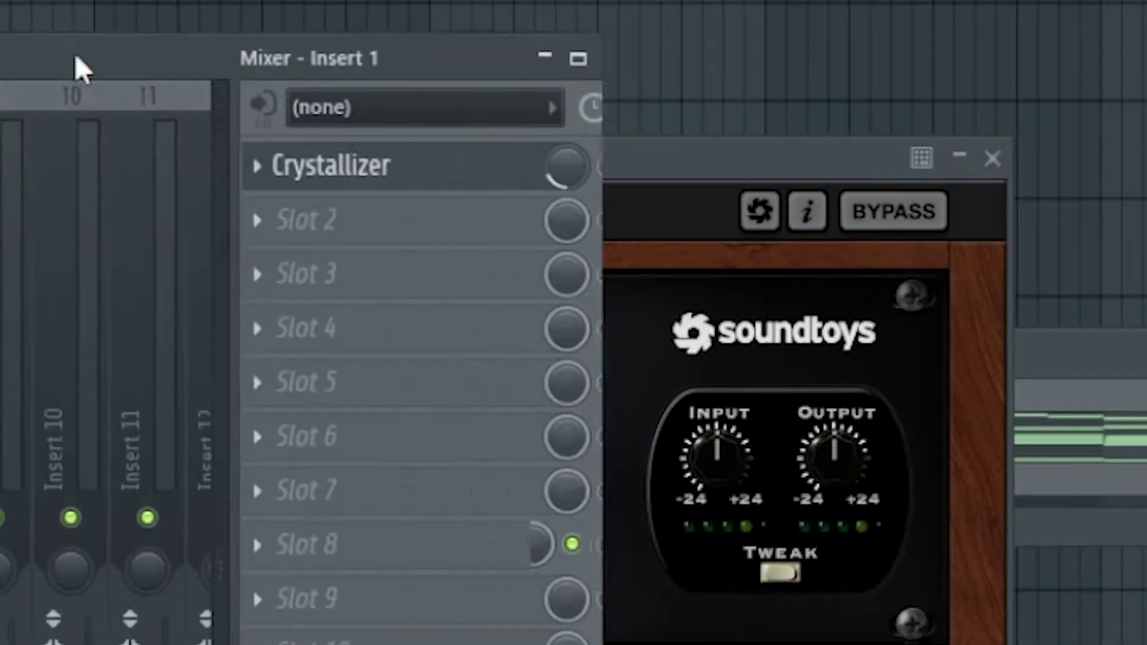
pyautogui.moveTo(77, 58); pyautogui.dragTo(433, 51)
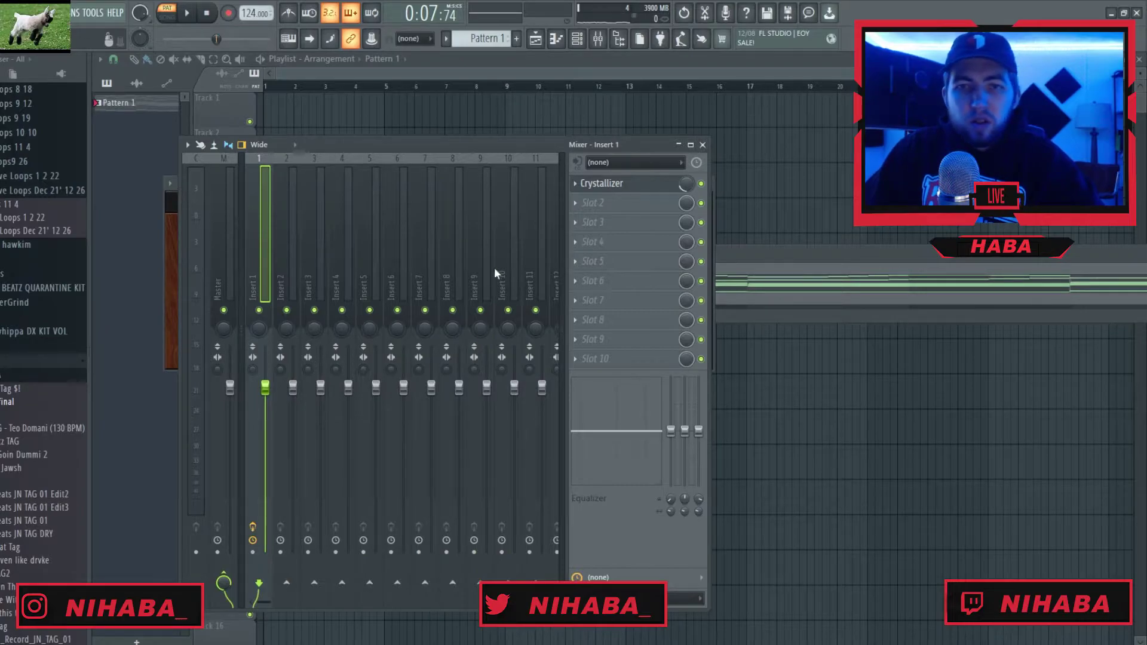
# - Play the loop and load RC-20 Retro Color with the Vinyl 3 preset into slot 2 of Insert 1
pyautogui.press('space')
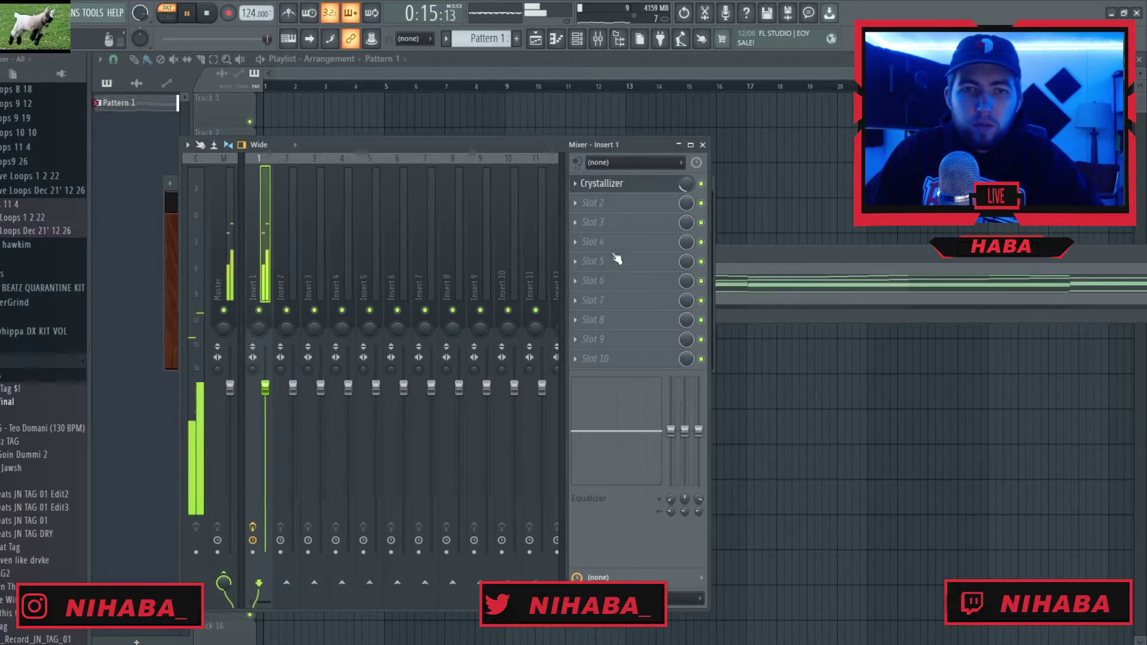
pyautogui.click(616, 205)
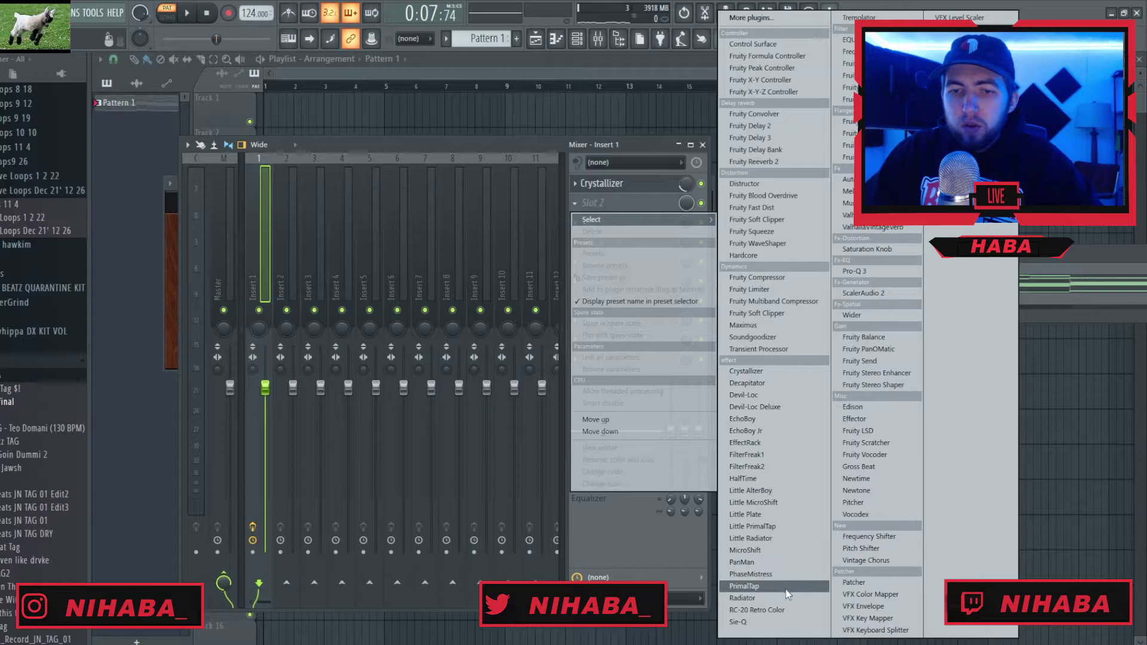
pyautogui.click(775, 611)
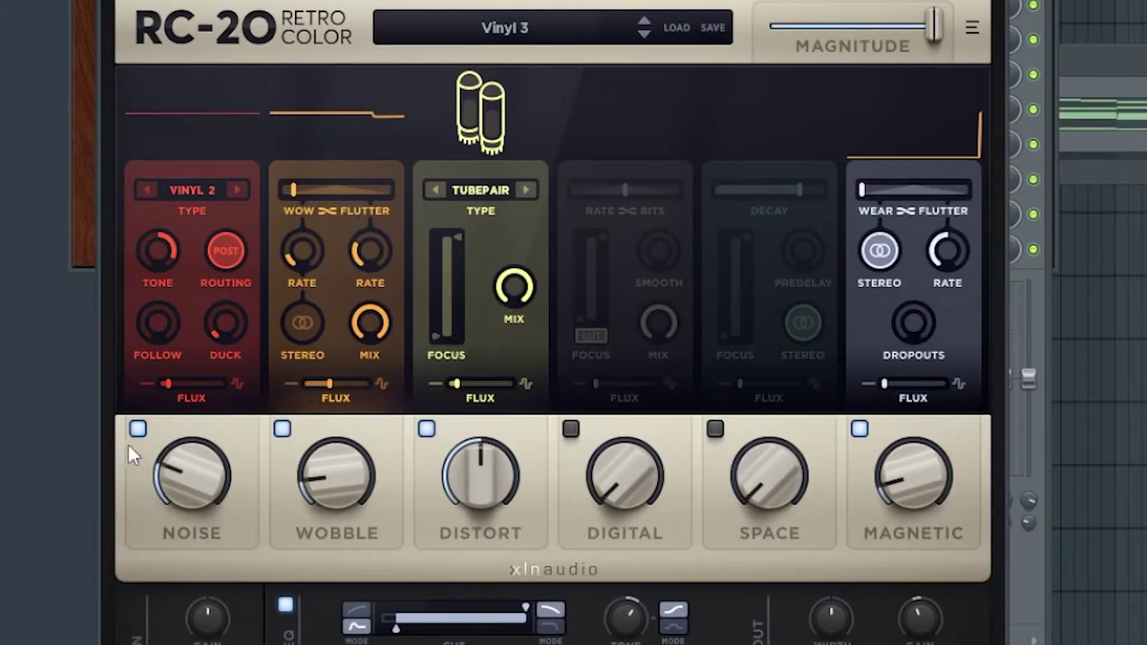
# - Turn off Noise in RC-20, lower Distort, and raise the EQ low cut in its other mode
pyautogui.click(137, 428)
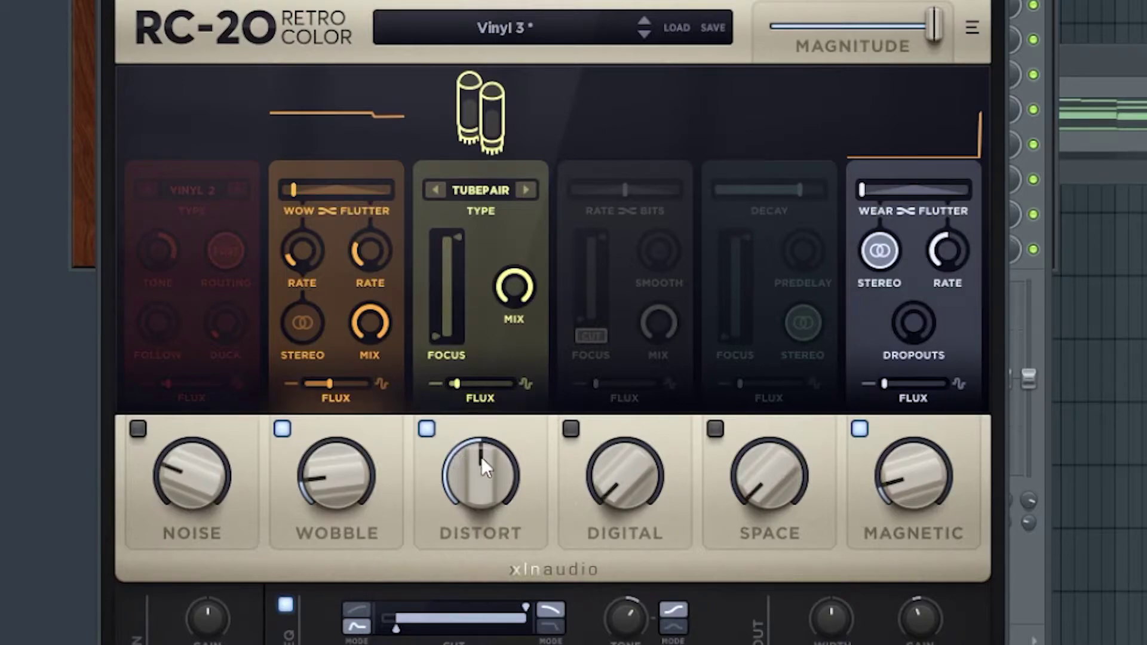
pyautogui.moveTo(481, 457); pyautogui.dragTo(454, 486)
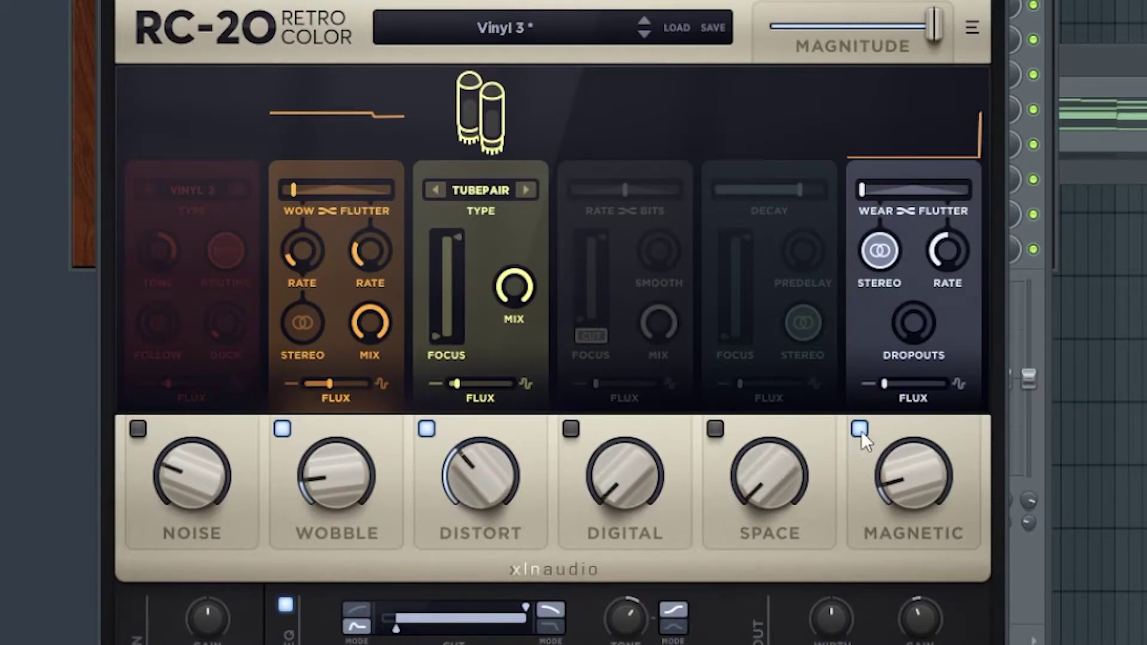
pyautogui.click(355, 611)
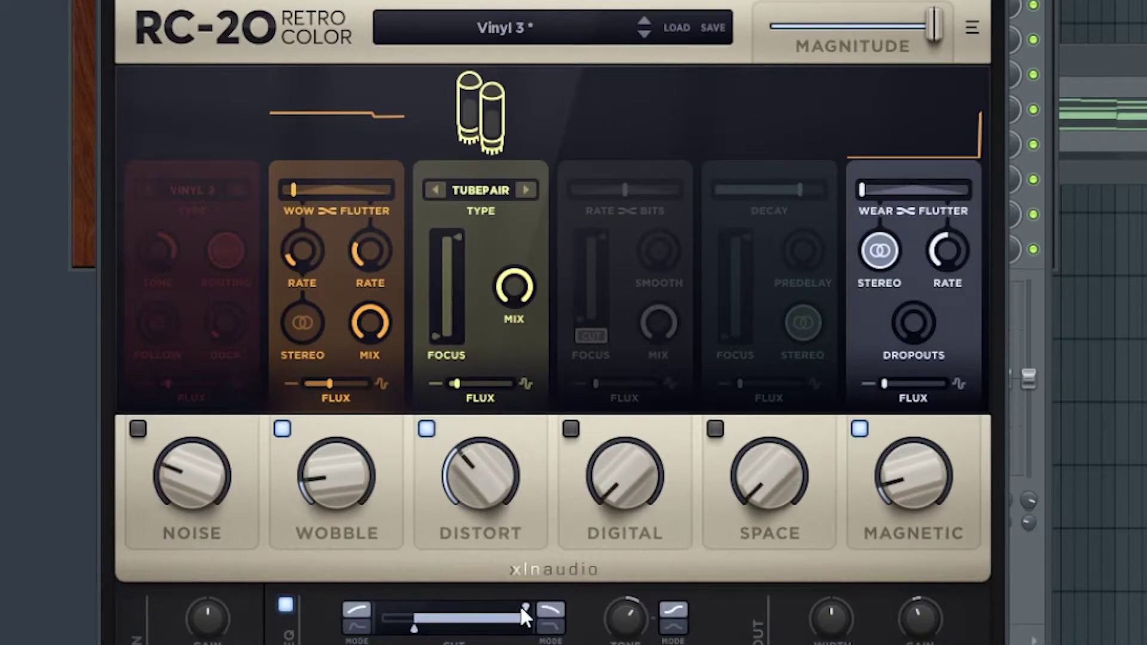
pyautogui.moveTo(622, 616); pyautogui.dragTo(621, 637)
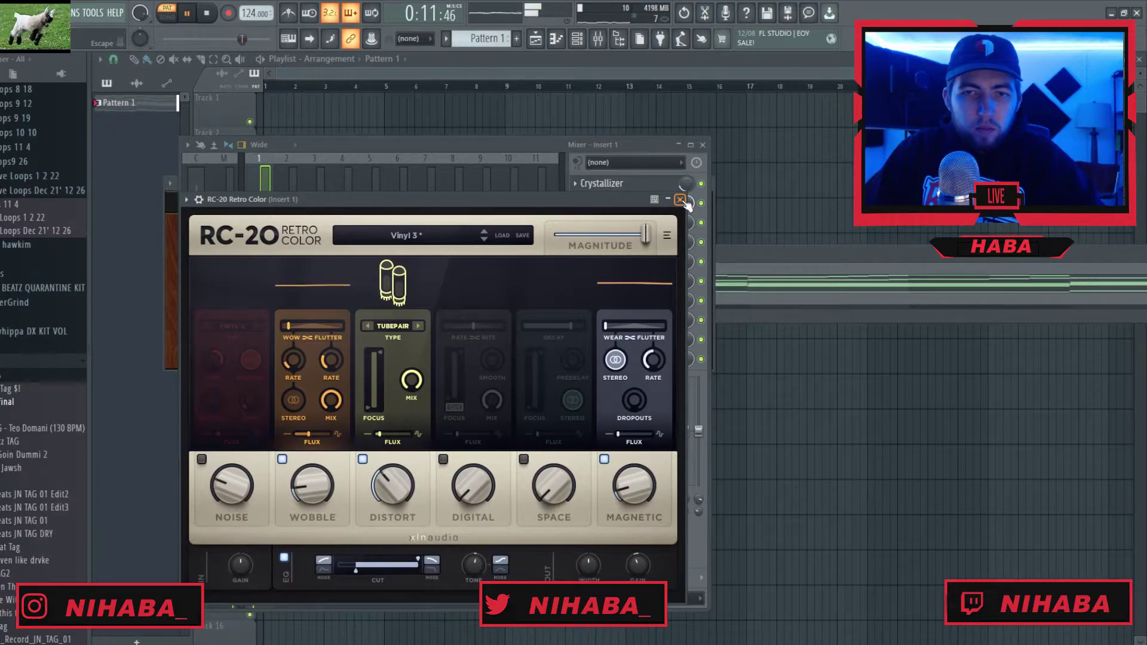
pyautogui.click(681, 200)
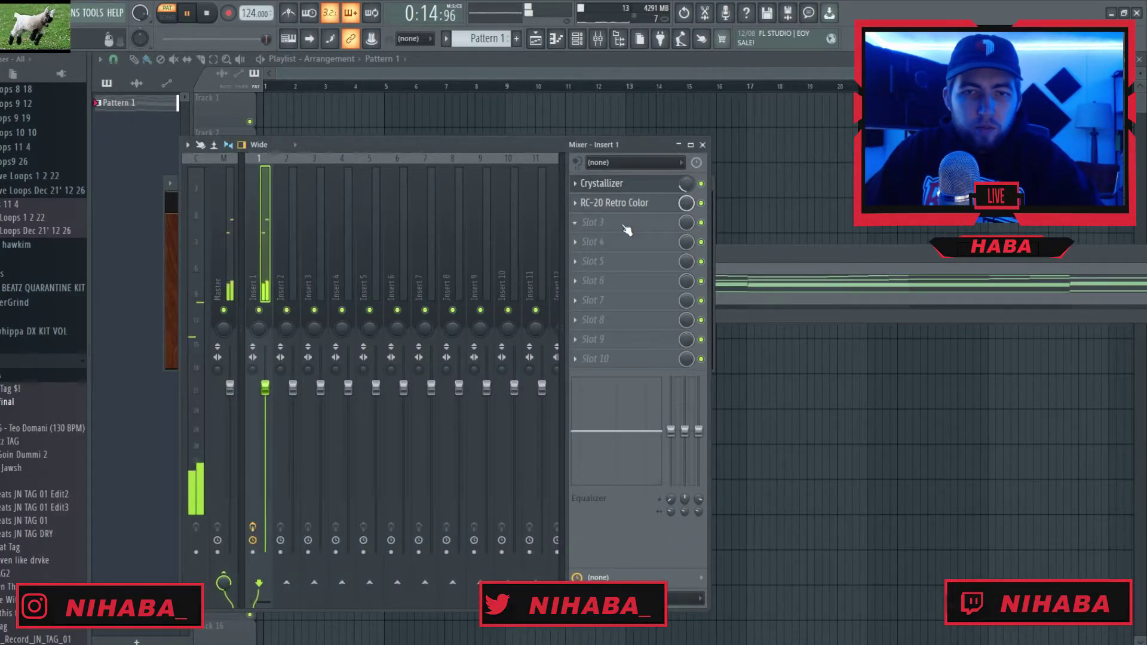
# - Stop playback and load ValhallaVintageVerb into slot 3 of Insert 1 with LowCut at 310 Hz and the 1980s color
pyautogui.press('space')
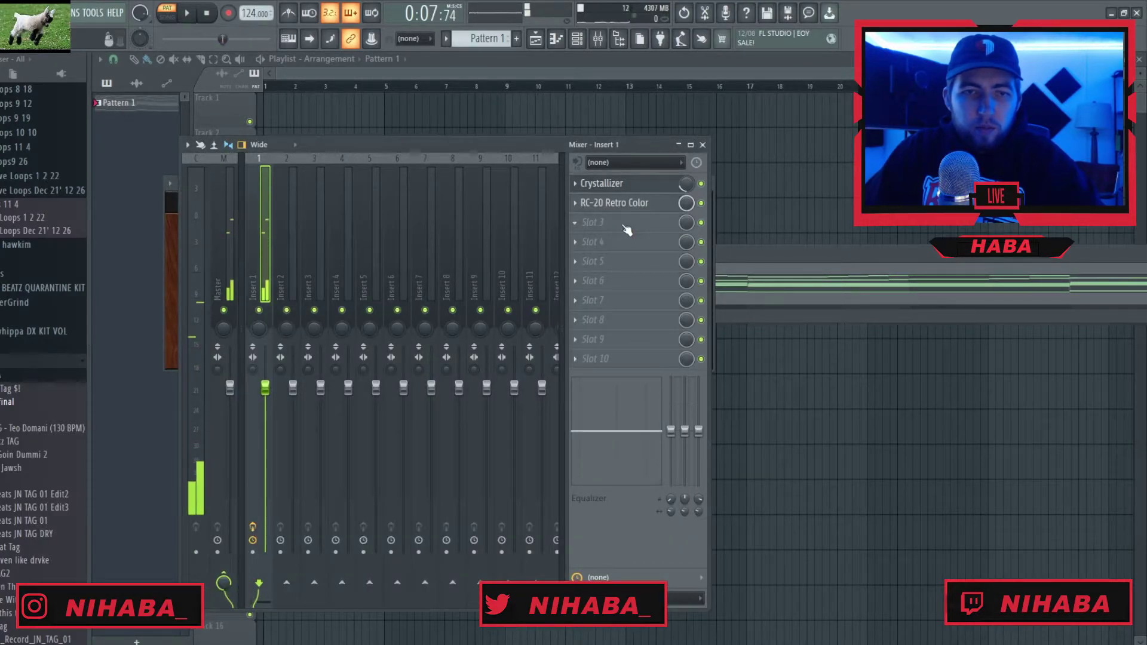
pyautogui.click(622, 225)
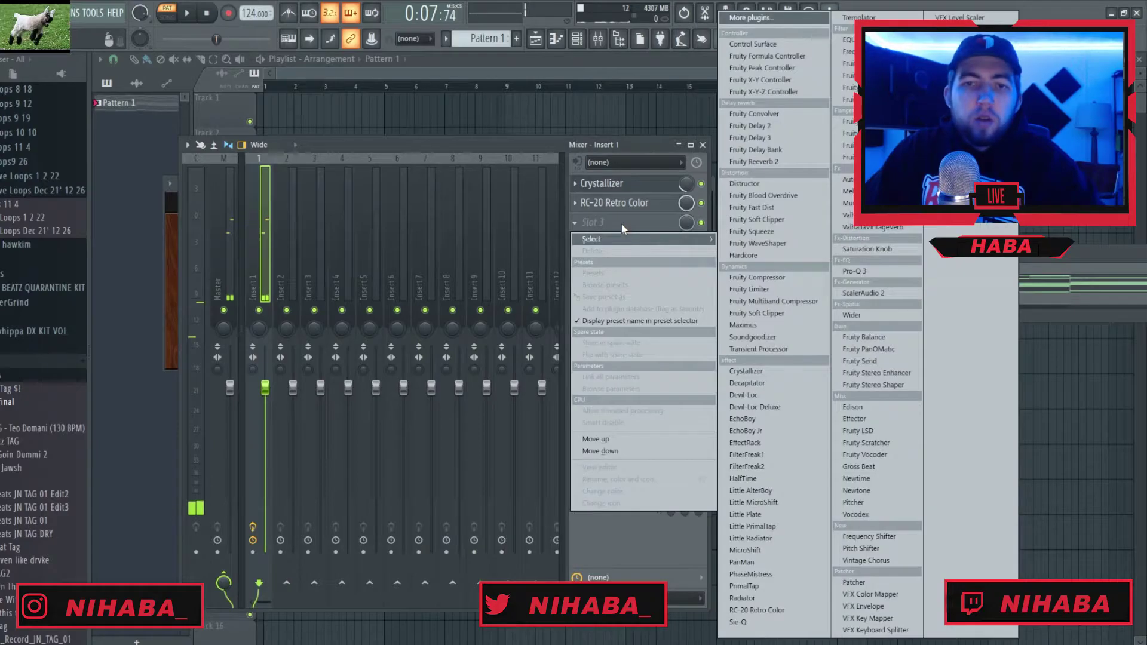
pyautogui.click(887, 226)
pyautogui.moveTo(1027, 397); pyautogui.dragTo(1023, 336)
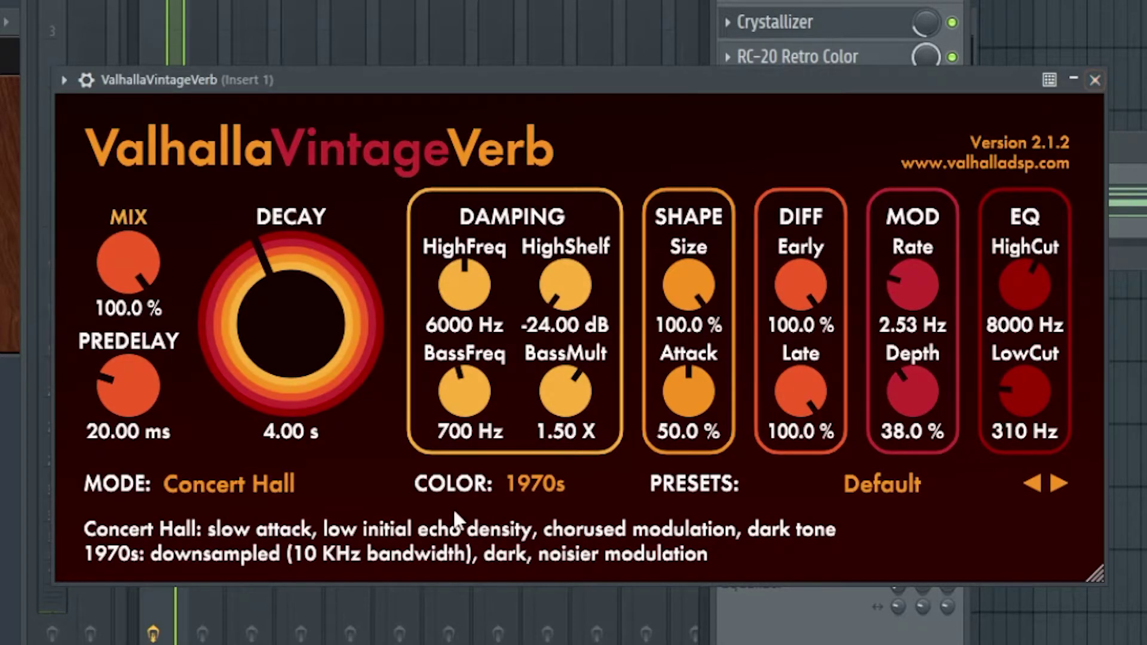
pyautogui.click(518, 483)
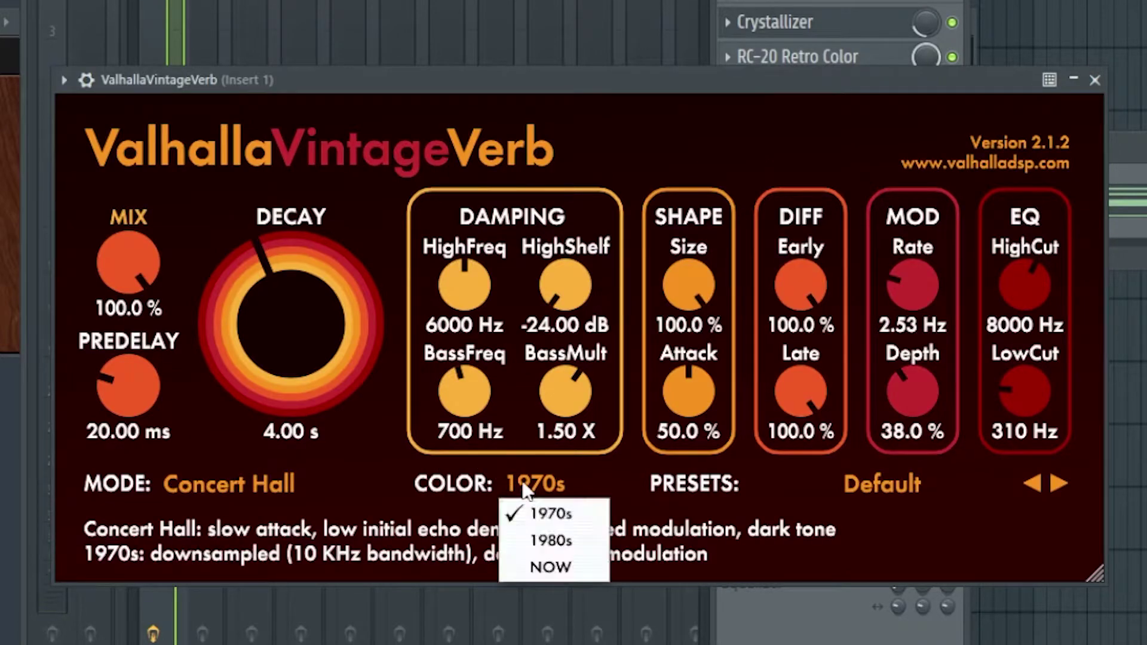
pyautogui.click(551, 541)
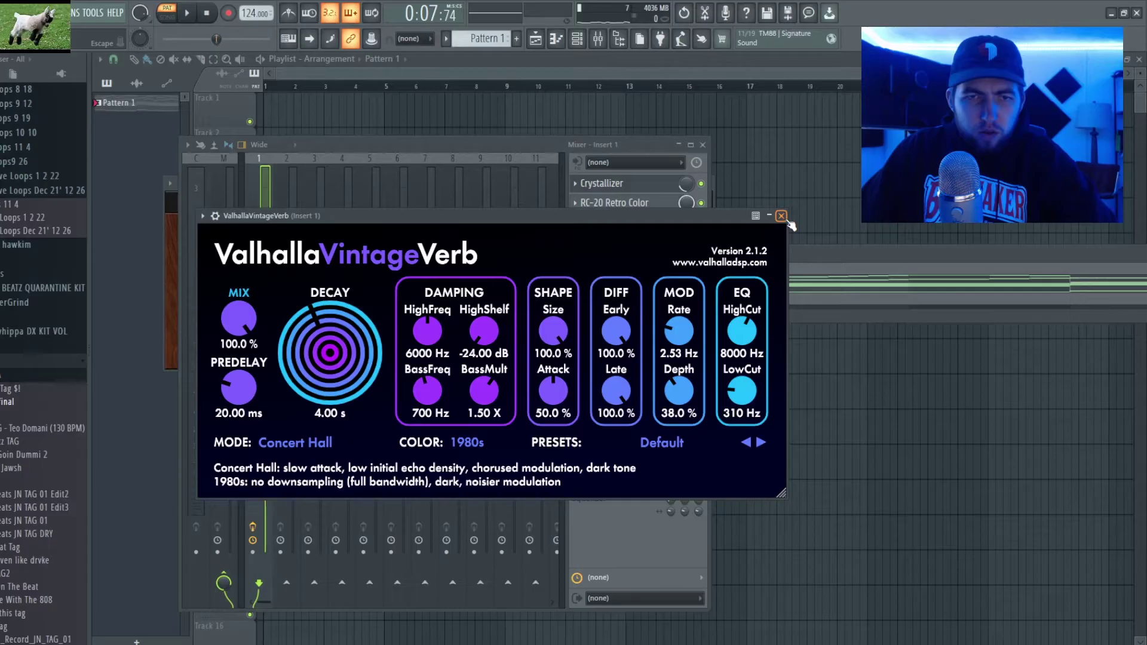
pyautogui.click(1095, 80)
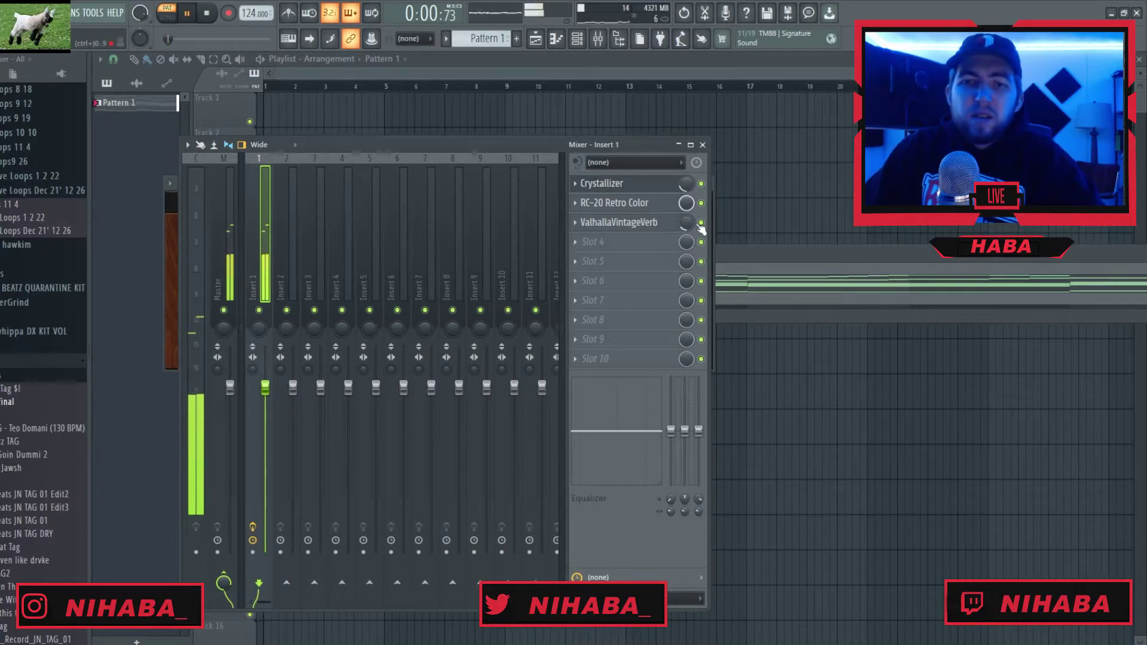
# - Close the mixer and the Crystallizer window and stop playback
pyautogui.click(702, 144)
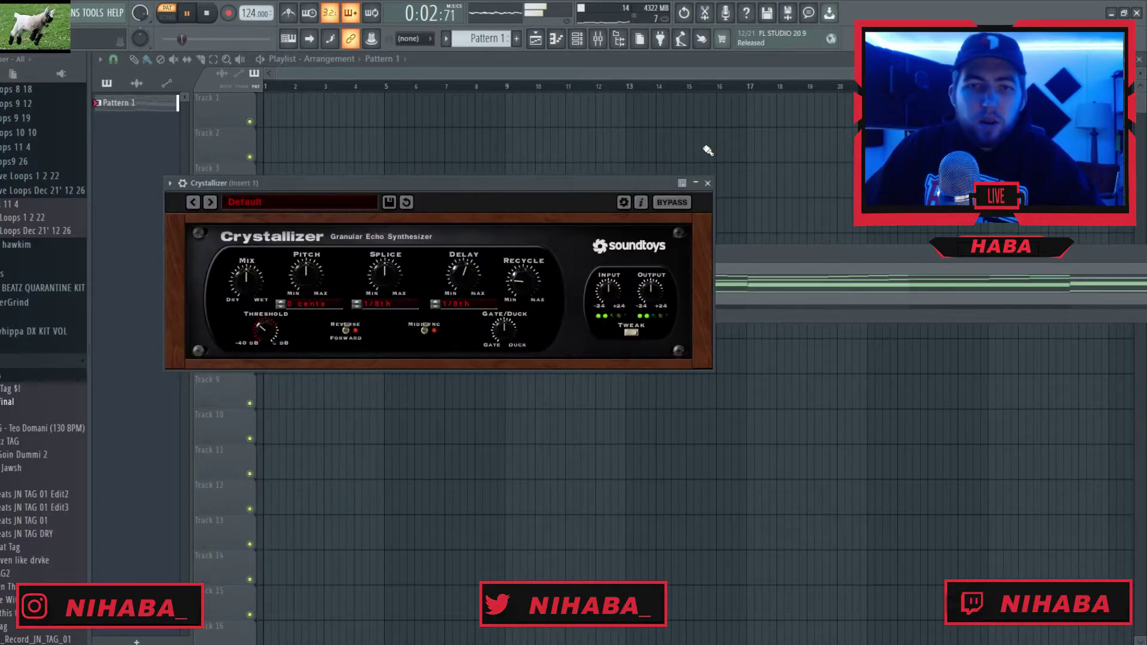
pyautogui.click(708, 183)
pyautogui.press('space')
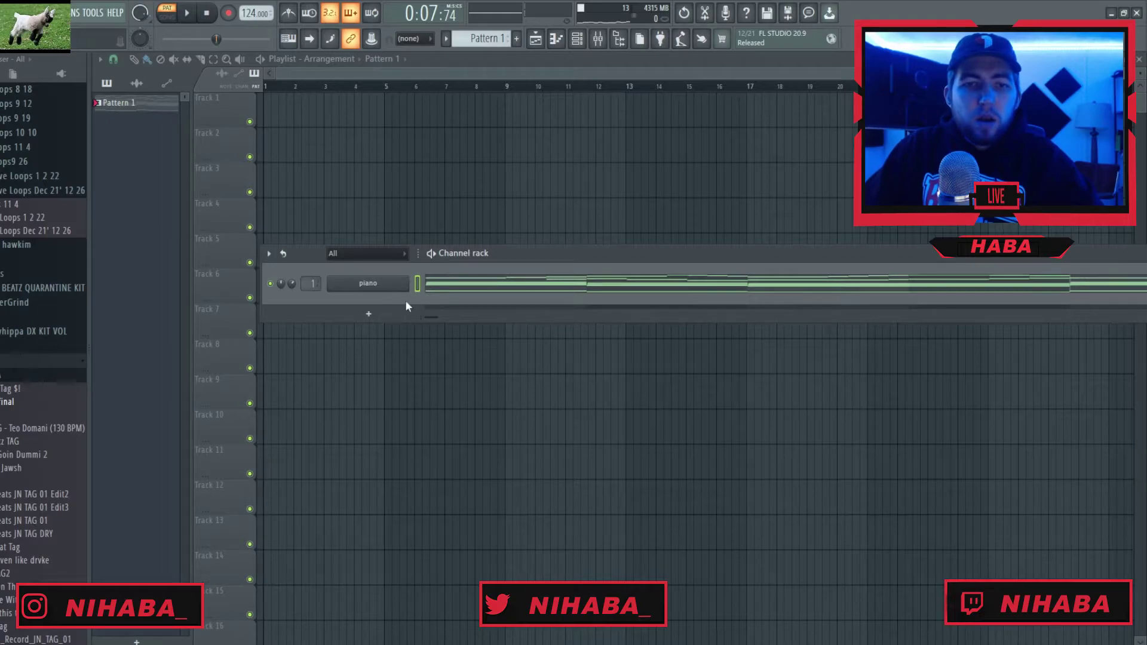
# - Add a Kontakt channel below the piano and load the Evolution Strawberry instrument into it
pyautogui.click(369, 313)
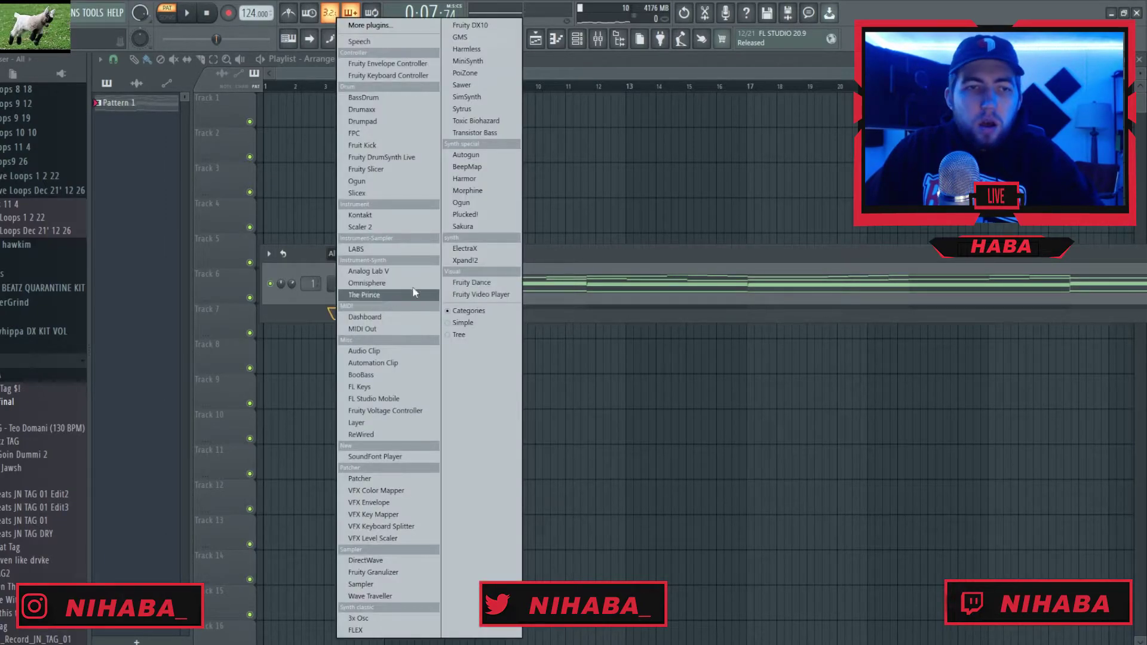
pyautogui.click(423, 216)
pyautogui.click(321, 343)
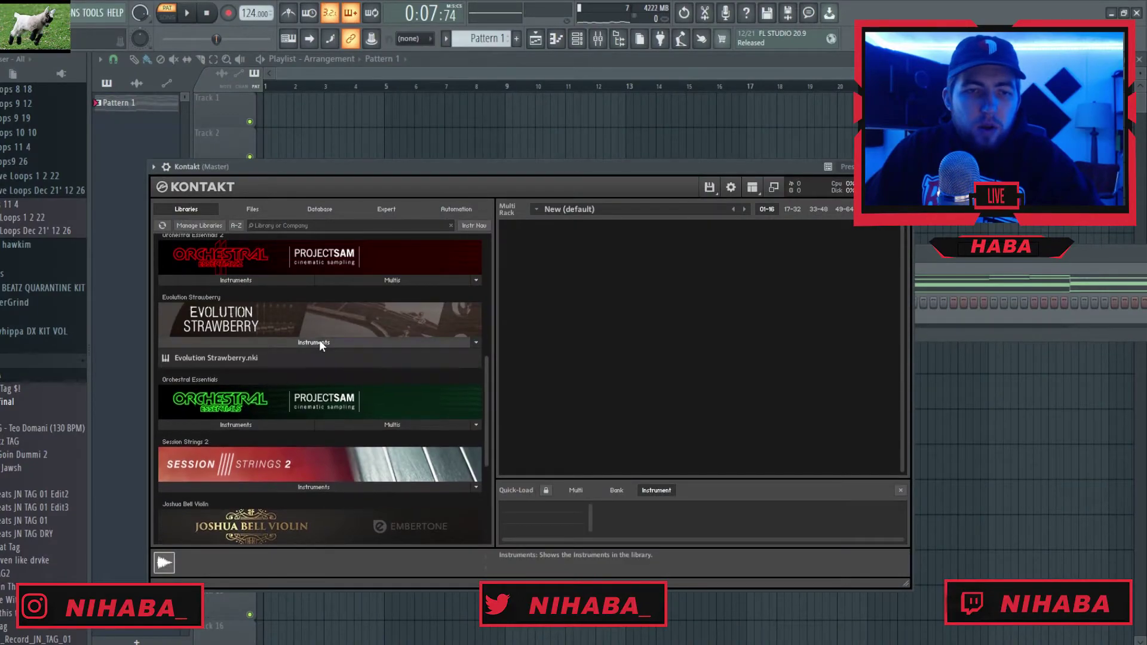
pyautogui.moveTo(235, 360); pyautogui.dragTo(602, 321)
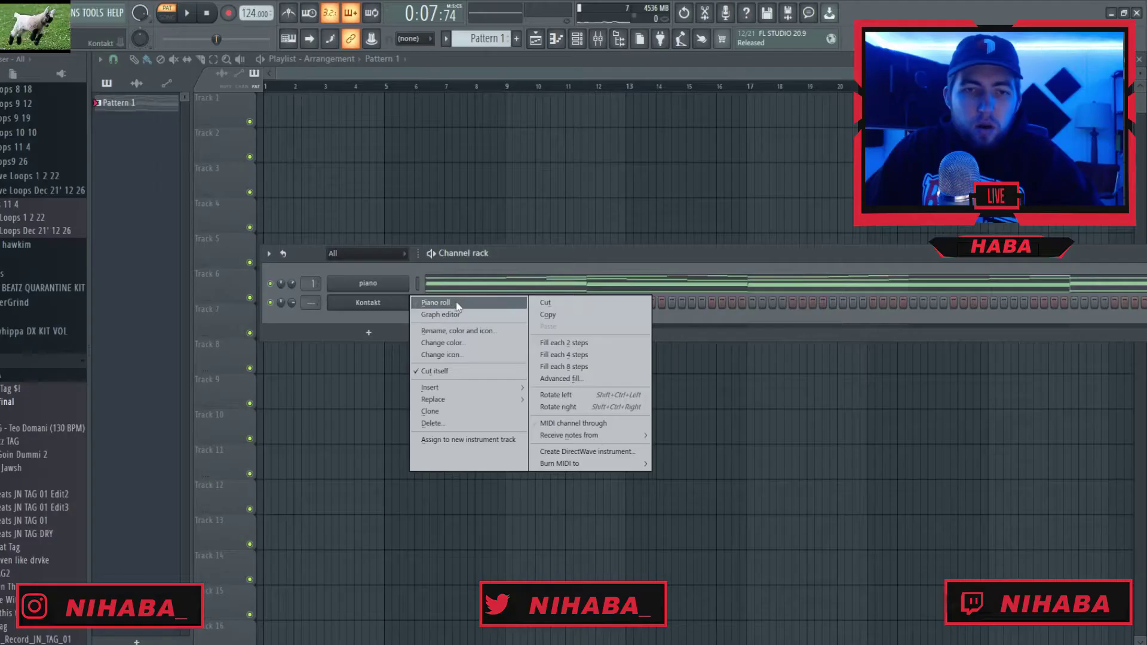
# - Open the Kontakt channel's piano roll at the pattern start and rename the channel guitar
pyautogui.click(448, 303)
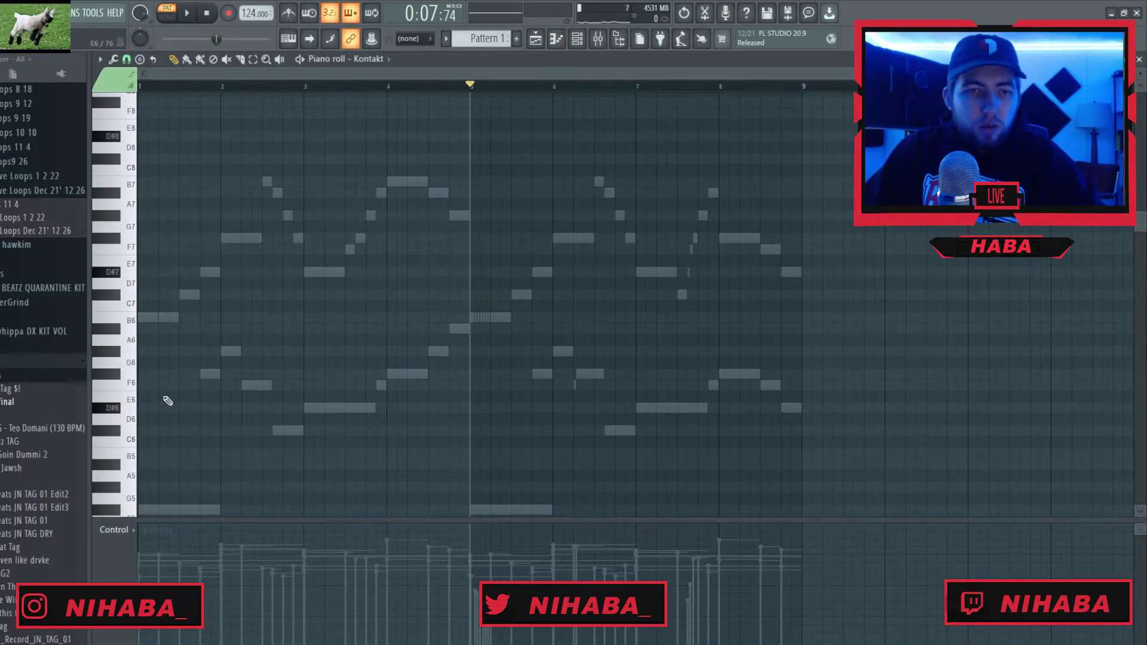
pyautogui.click(208, 14)
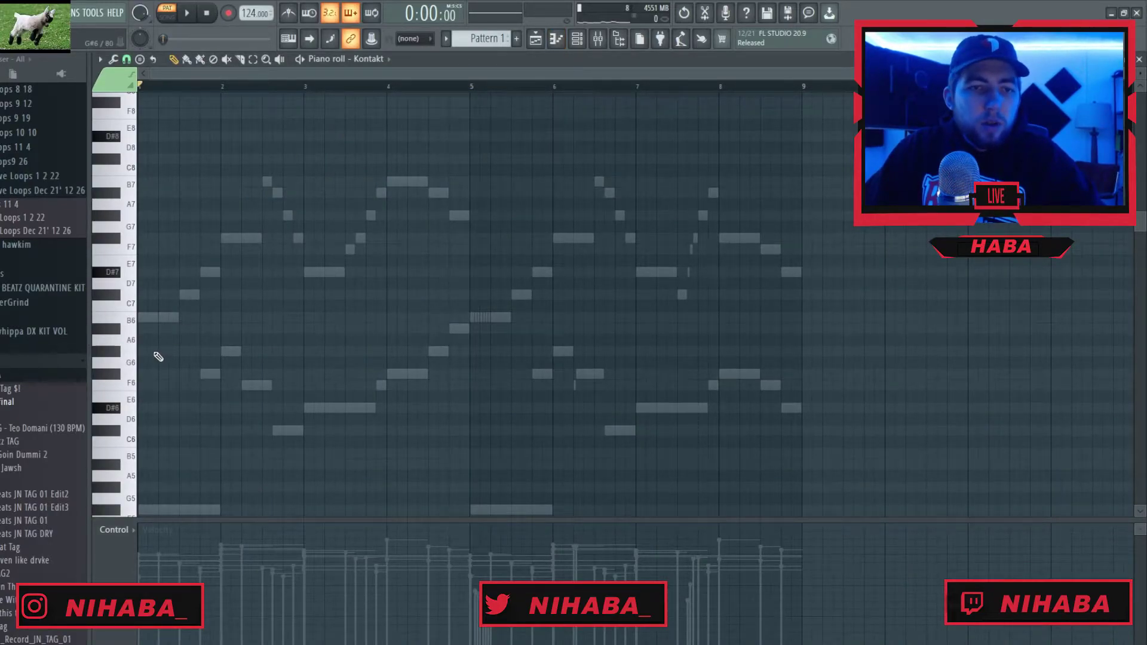
pyautogui.scroll(-1, 158, 356)
pyautogui.scroll(2, 155, 361)
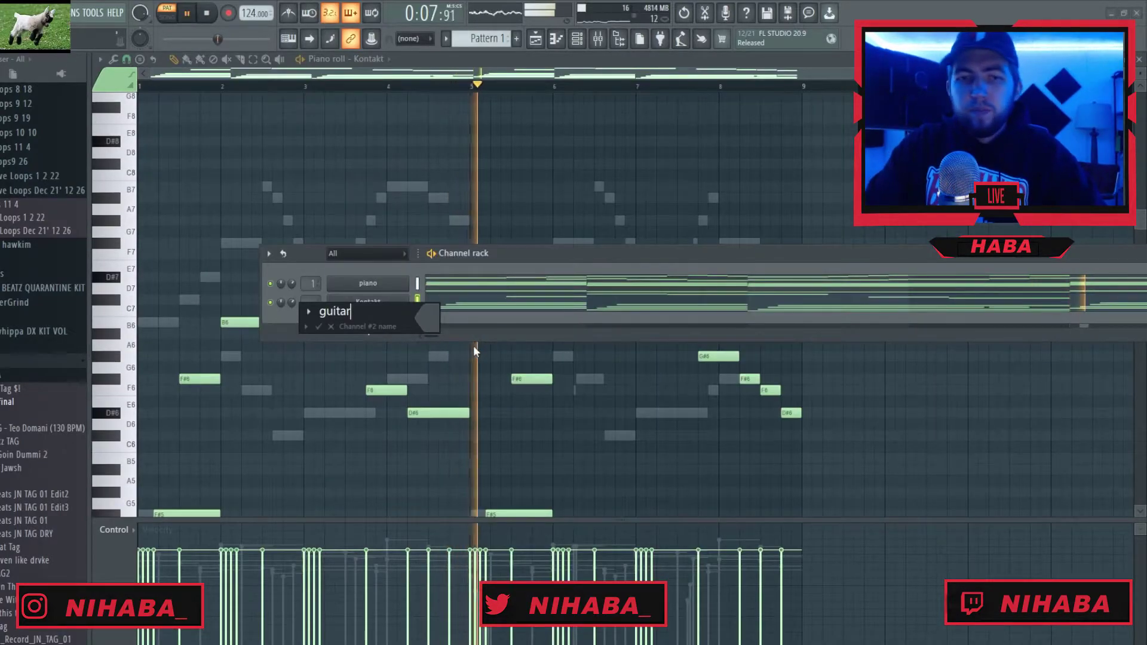
pyautogui.press('space')
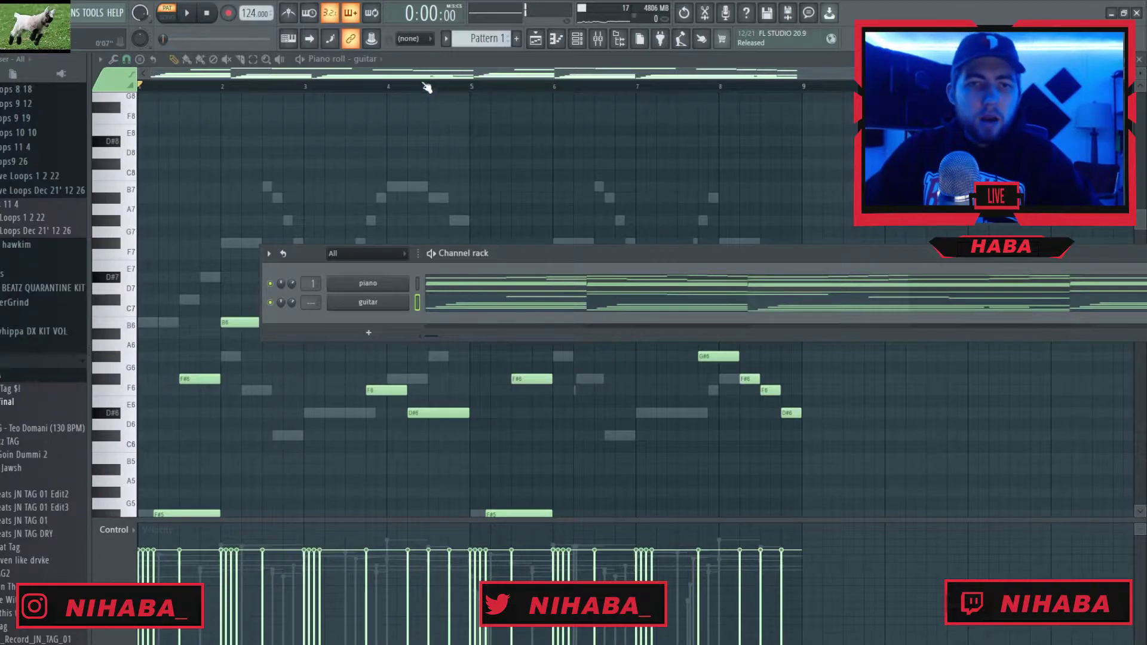
pyautogui.press('F6')
# - Examine the staggered note starts of the strummed guitar chords in the opening bars
pyautogui.scroll(-9, 402, 235)
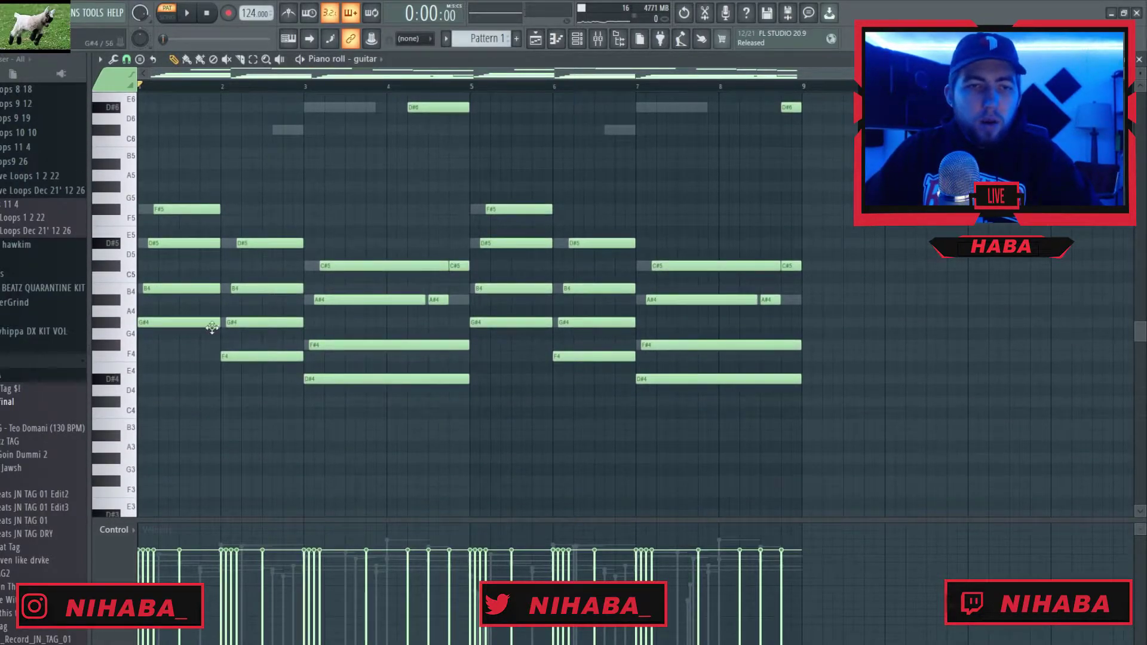
pyautogui.moveTo(163, 195); pyautogui.dragTo(203, 213)
pyautogui.scroll(3, 155, 231)
pyautogui.click(145, 290)
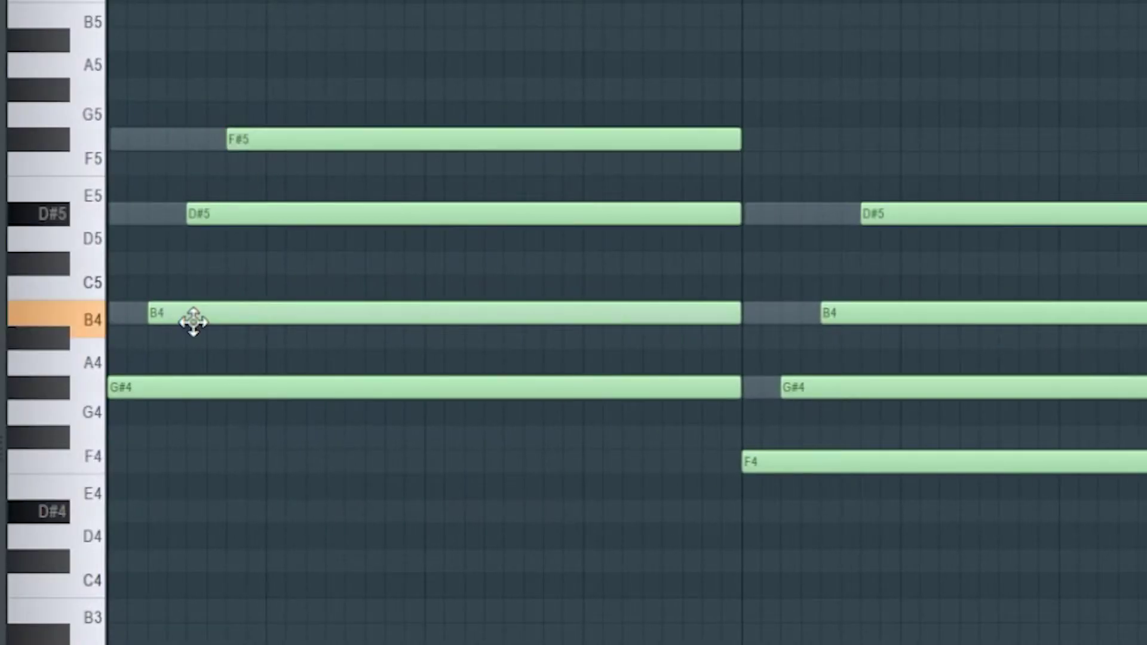
pyautogui.moveTo(164, 326); pyautogui.dragTo(195, 332)
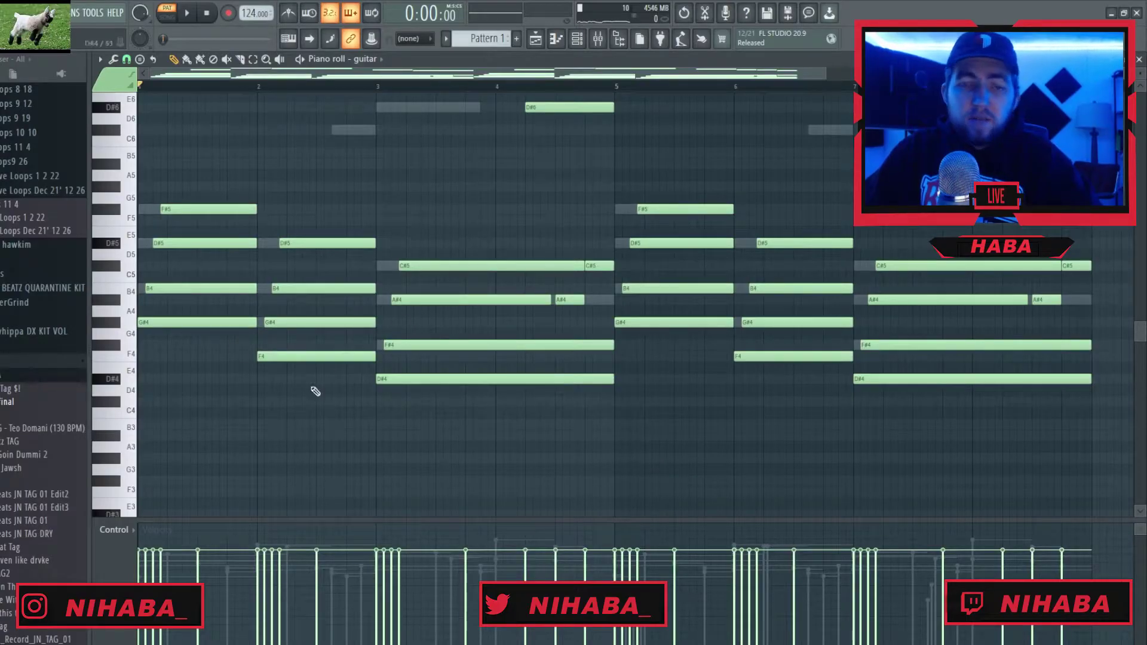
pyautogui.scroll(4, 358, 422)
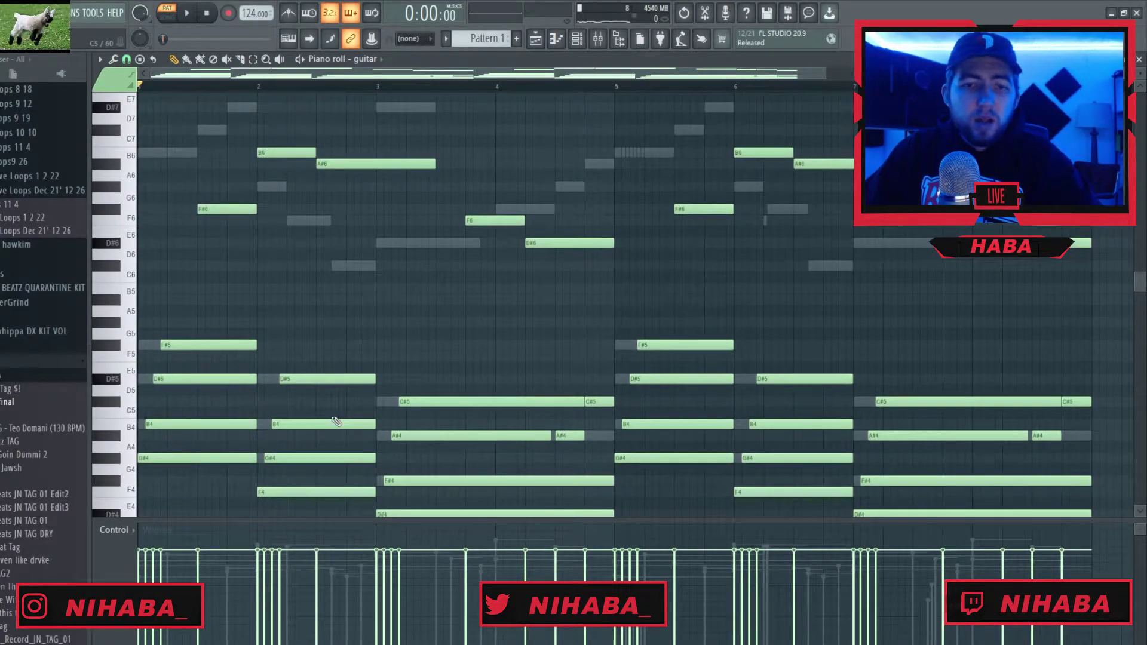
# - Highlight the separate A#4 and C#5 chord notes at the end of bar 4, and clear the selection
pyautogui.scroll(5, 578, 480)
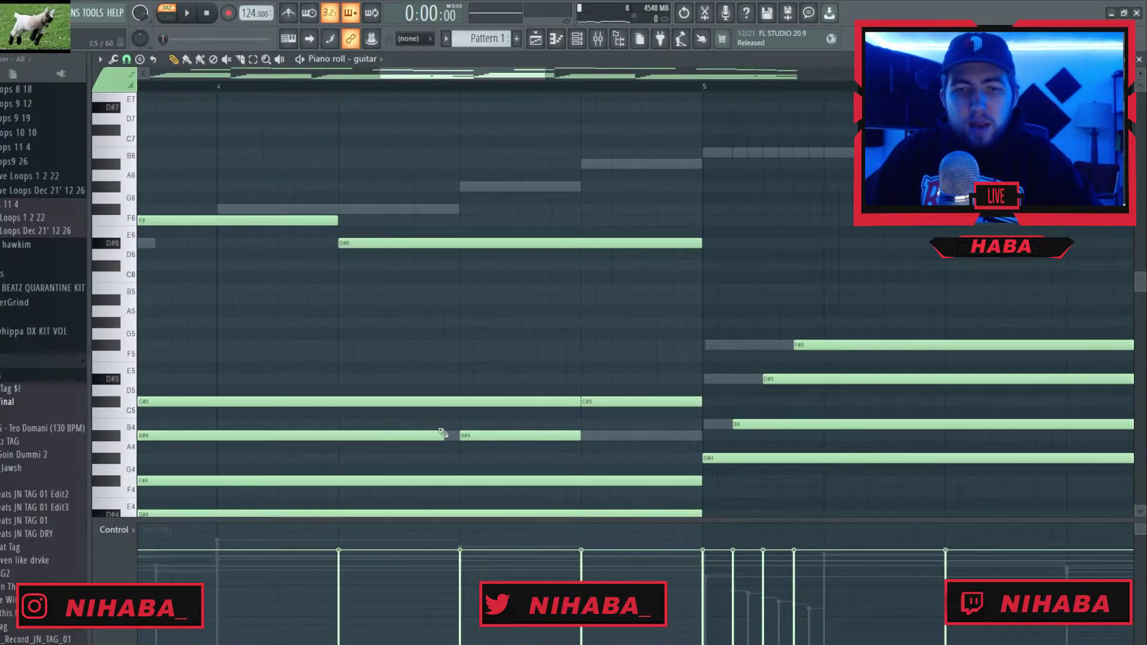
pyautogui.scroll(-5, 526, 448)
pyautogui.keyDown('ctrl'); pyautogui.click(484, 266); pyautogui.keyUp('ctrl')
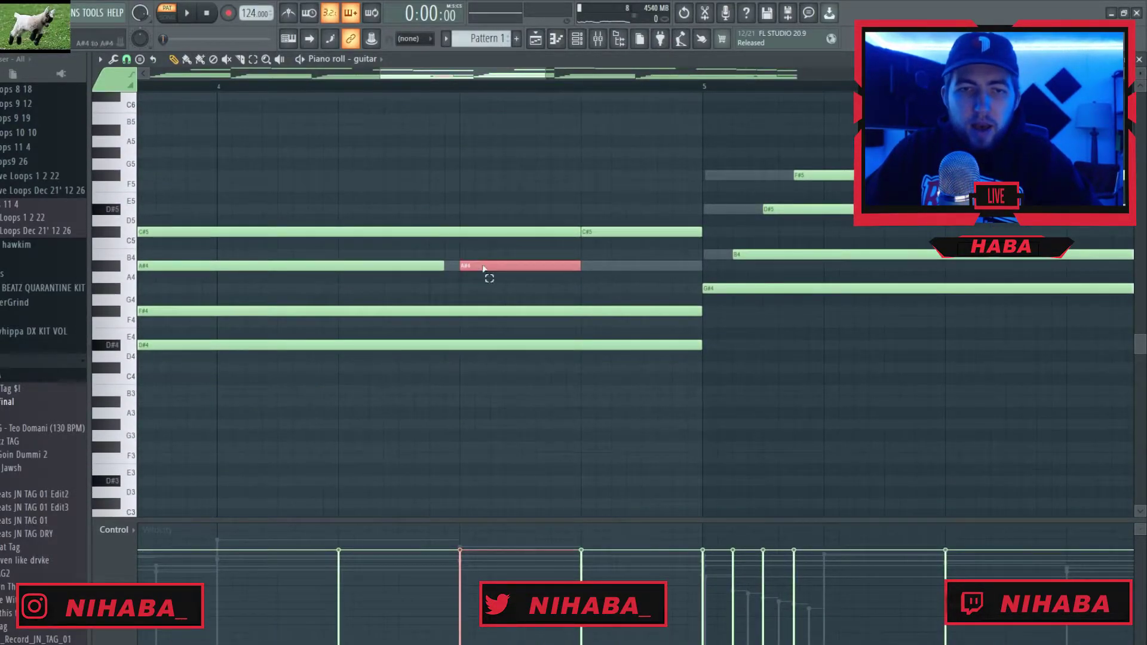
pyautogui.keyDown('ctrl'); pyautogui.click(620, 230); pyautogui.keyUp('ctrl')
pyautogui.keyDown('ctrl'); pyautogui.keyDown('shift'); pyautogui.click(539, 262); pyautogui.keyUp('shift'); pyautogui.keyUp('ctrl')
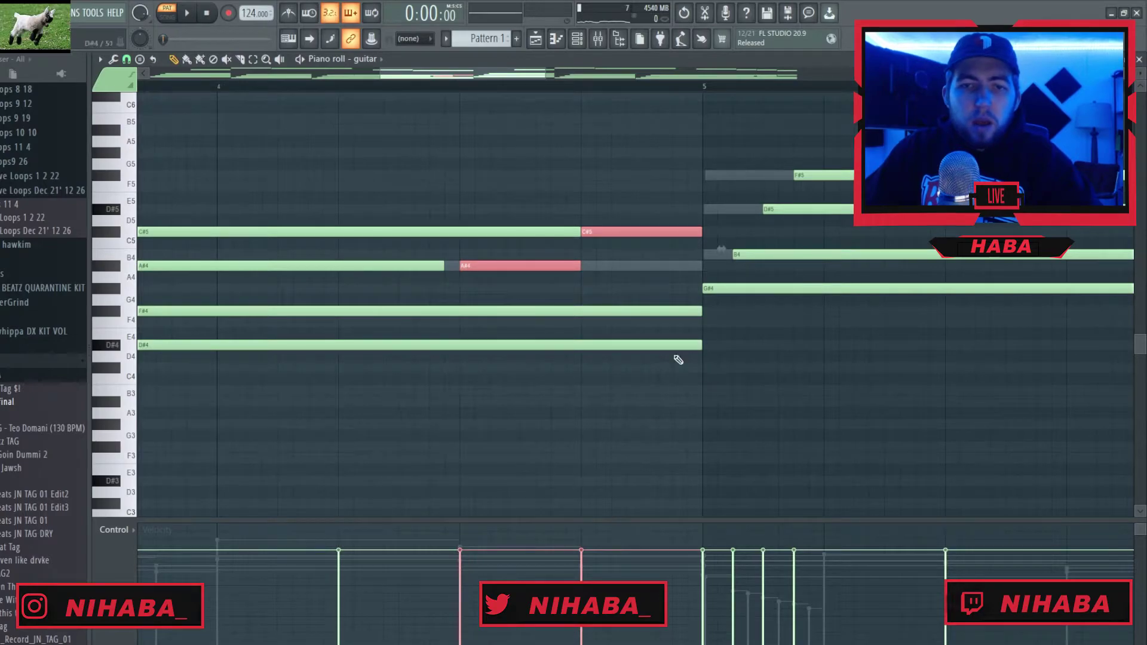
pyautogui.scroll(-3, 584, 460)
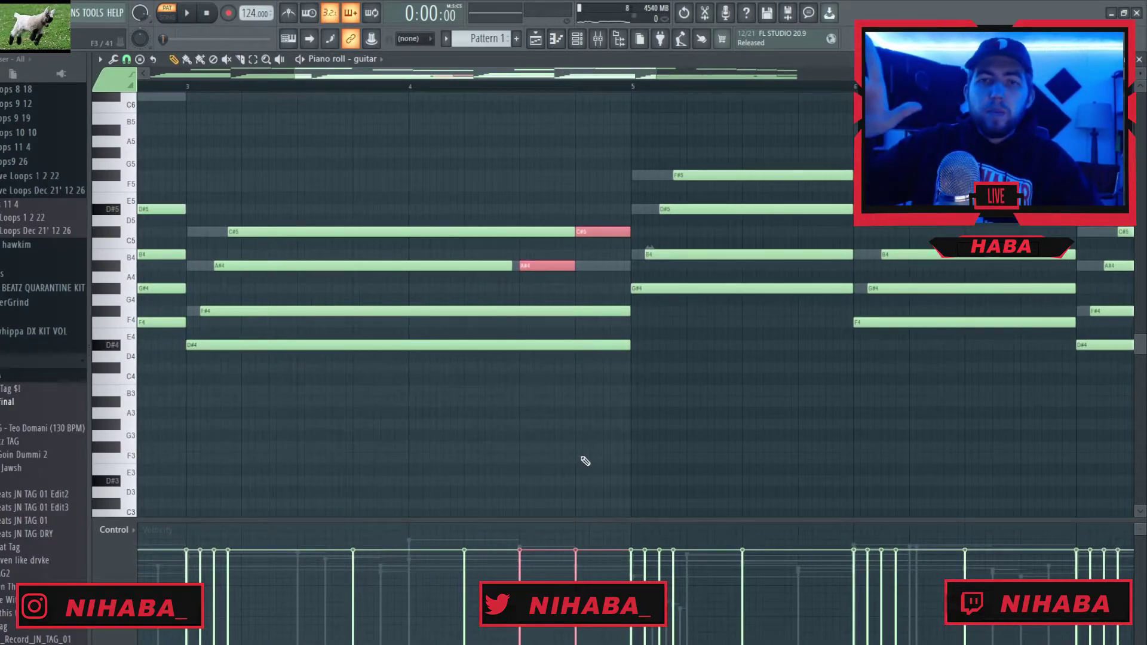
pyautogui.hotkey('ctrl', 'd')
# - Examine the guitar's upper melody, especially the descending G#6, F#6, F6, D#6 ending across bars 7 and 8
pyautogui.scroll(-2, 333, 415)
pyautogui.scroll(6, 225, 410)
pyautogui.scroll(3, 450, 282)
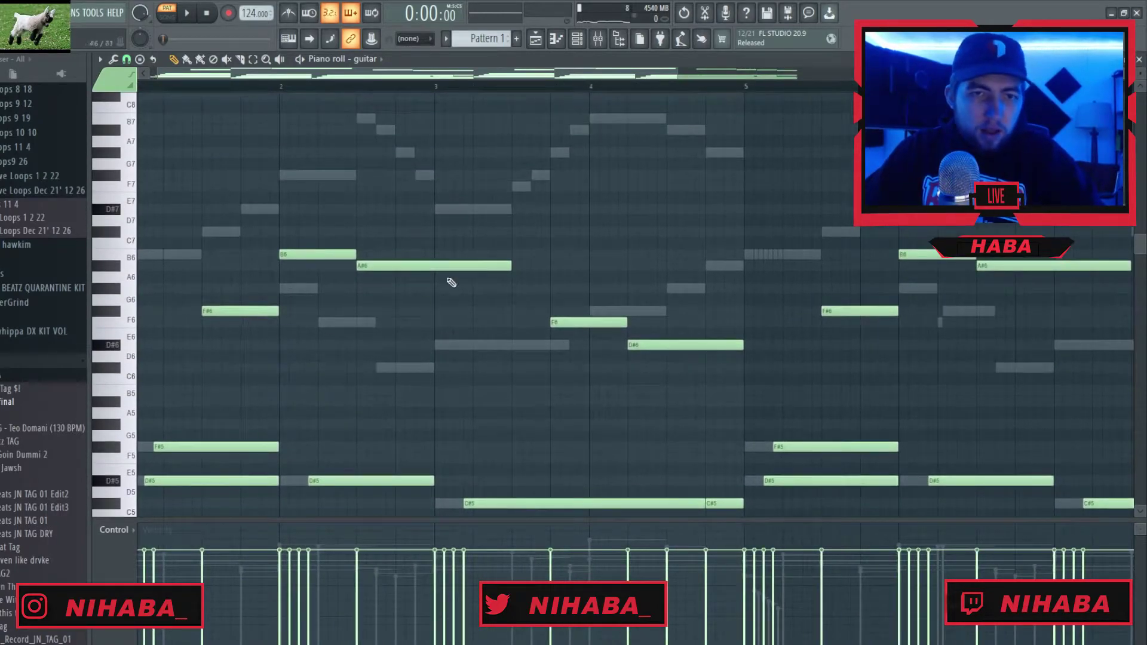
pyautogui.scroll(-2, 519, 446)
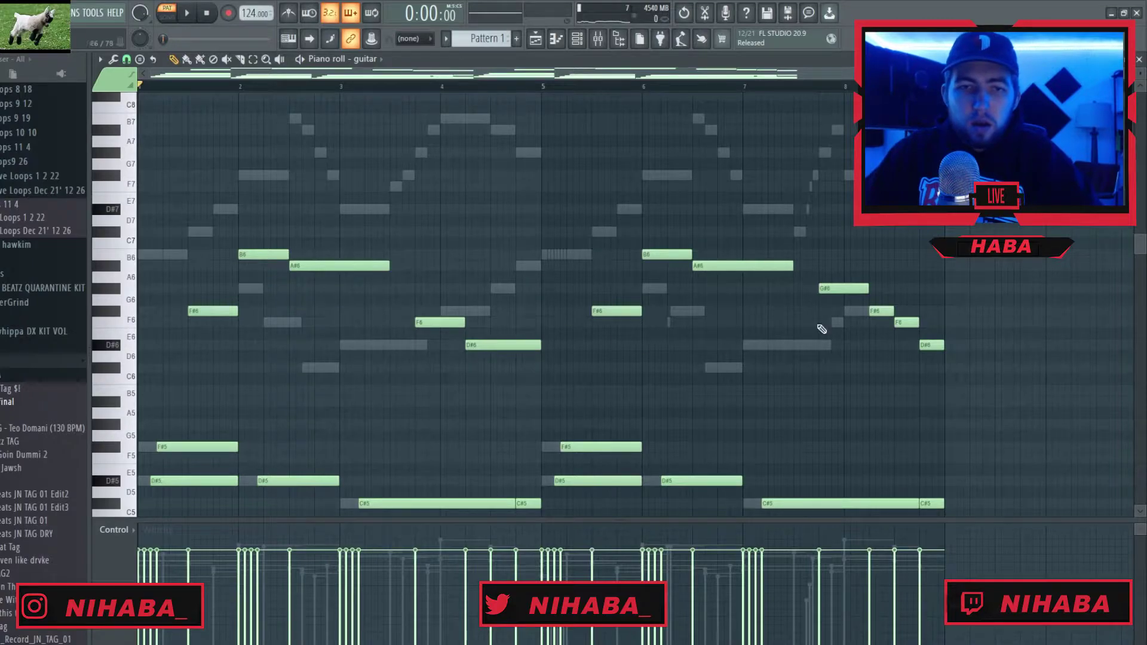
pyautogui.moveTo(883, 307); pyautogui.dragTo(885, 229)
pyautogui.click(965, 260)
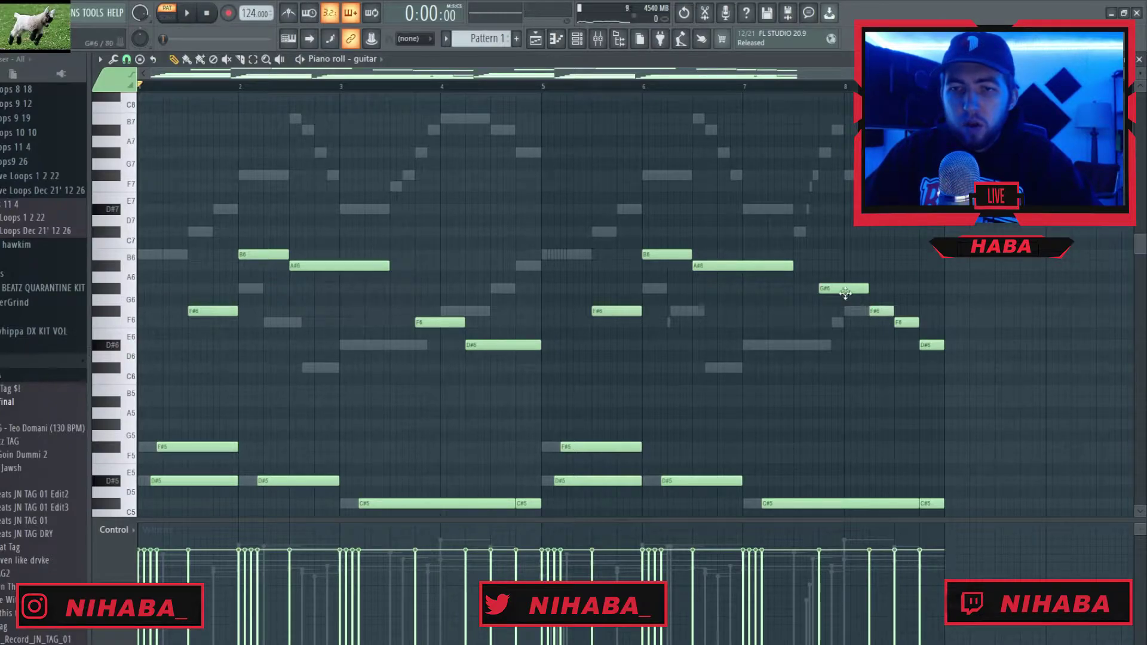
pyautogui.moveTo(851, 299); pyautogui.dragTo(990, 407)
pyautogui.moveTo(872, 306)
pyautogui.mouseDown()
pyautogui.moveTo(880, 342)
pyautogui.moveTo(879, 308)
pyautogui.mouseUp()
pyautogui.click(892, 279)
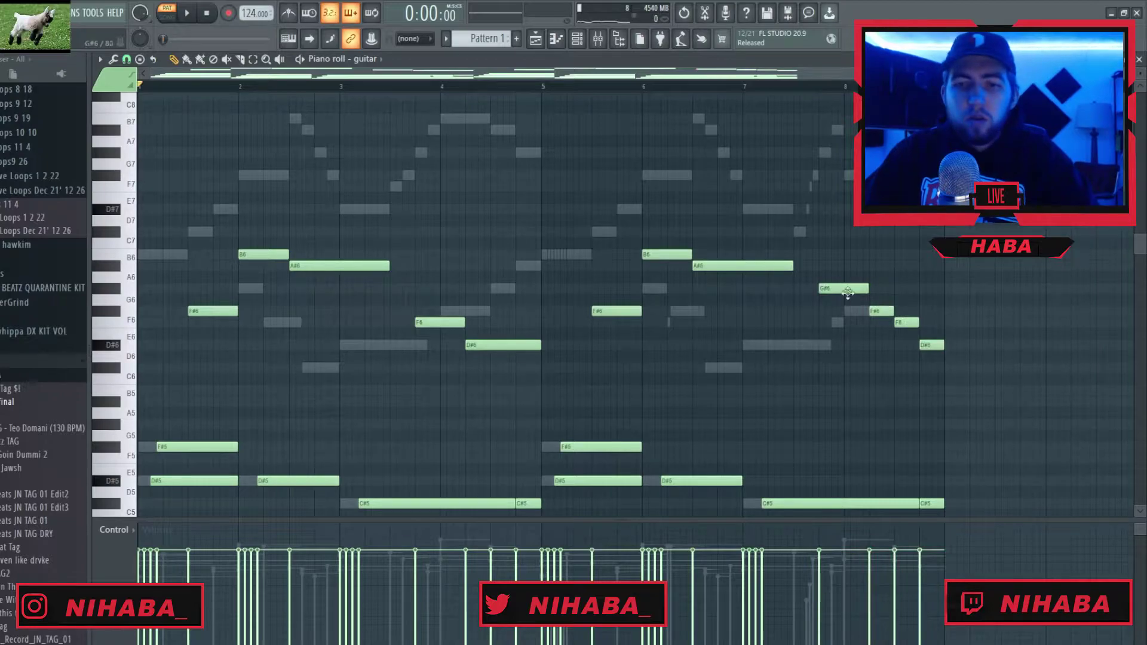
# - Randomize the velocities of the guitar notes and play the pattern from the start
pyautogui.scroll(-2, 687, 374)
pyautogui.hotkey('alt', 'r')
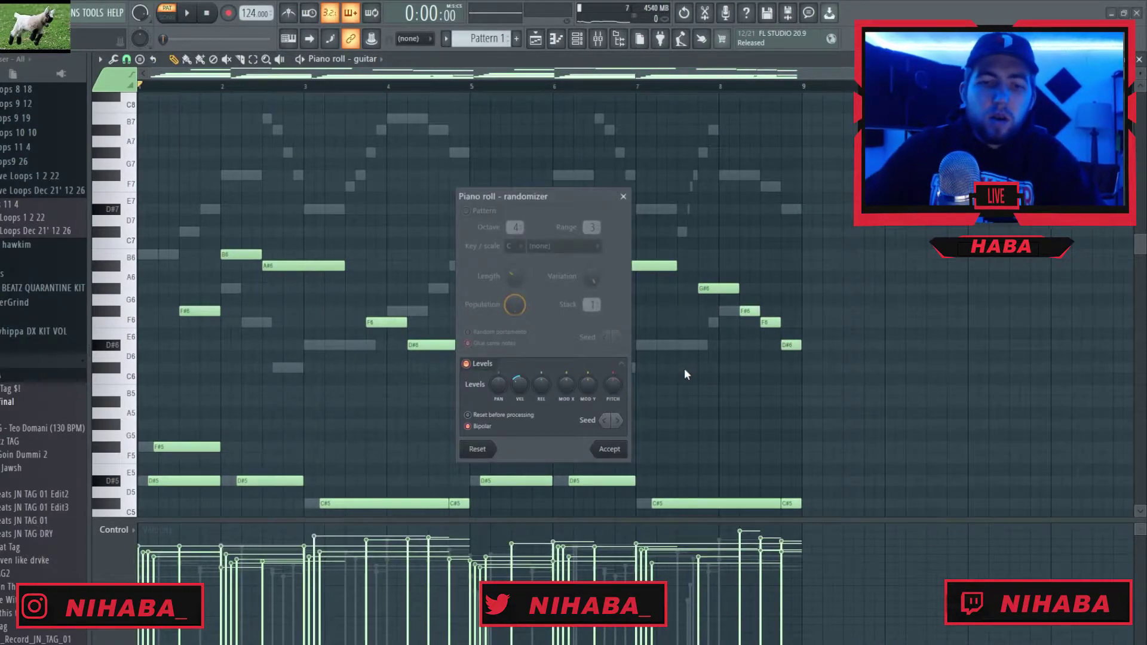
pyautogui.click(614, 457)
pyautogui.hotkey('ctrl', 'a')
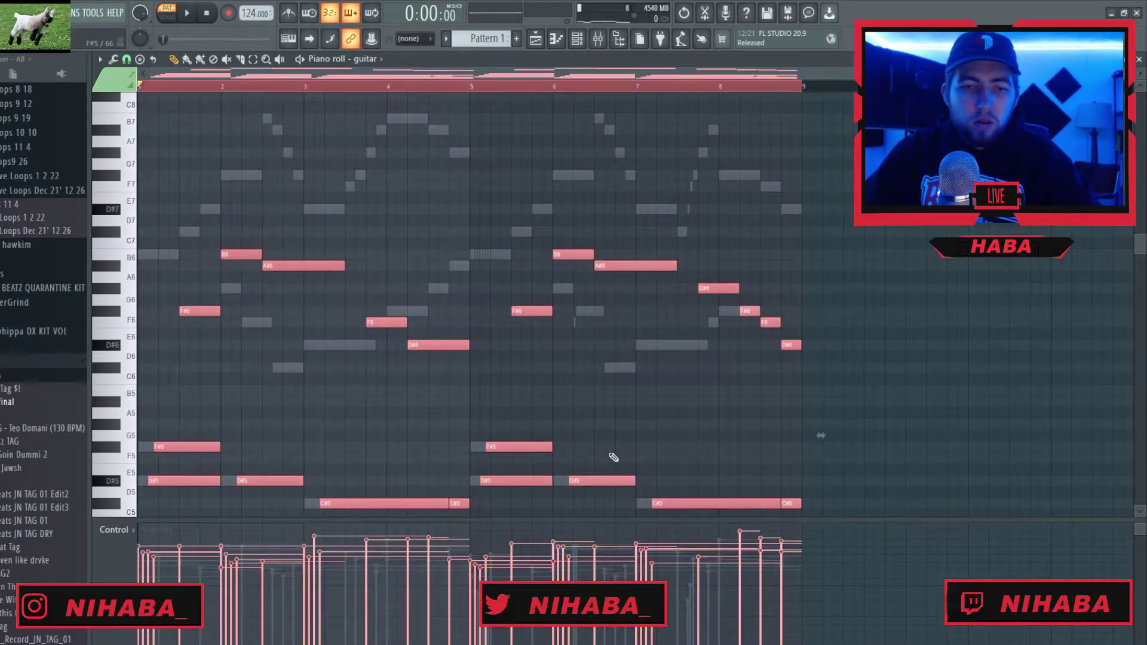
pyautogui.press('space')
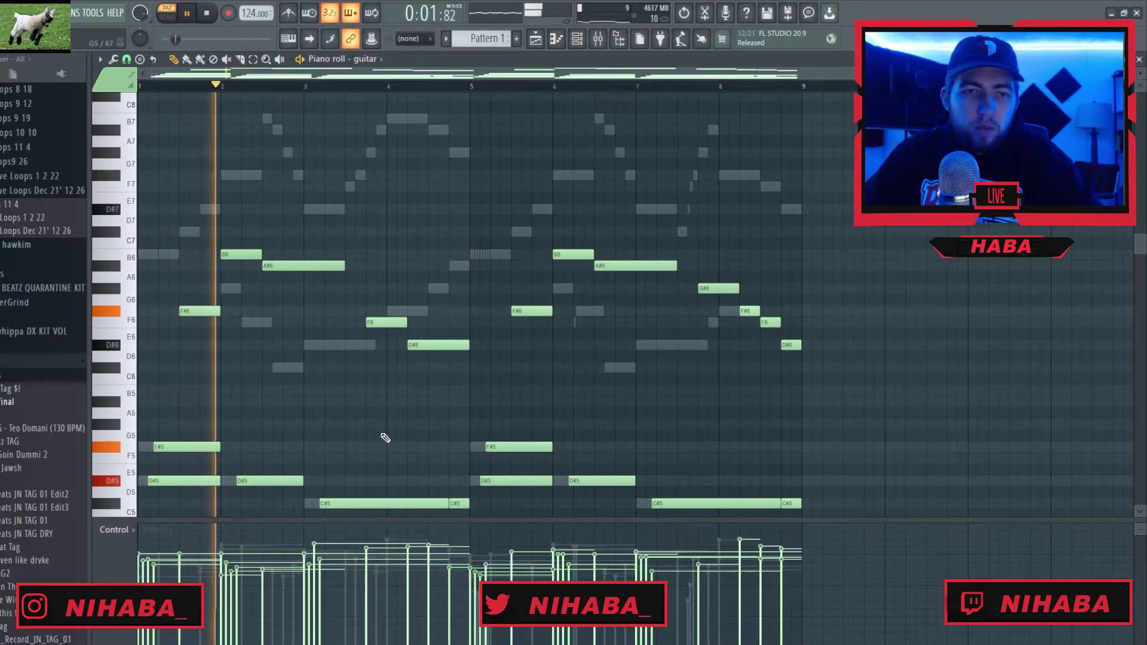
# - Add ValhallaVintageVerb as an effect on the guitar's mixer insert and lower its wet level
pyautogui.press('F6')
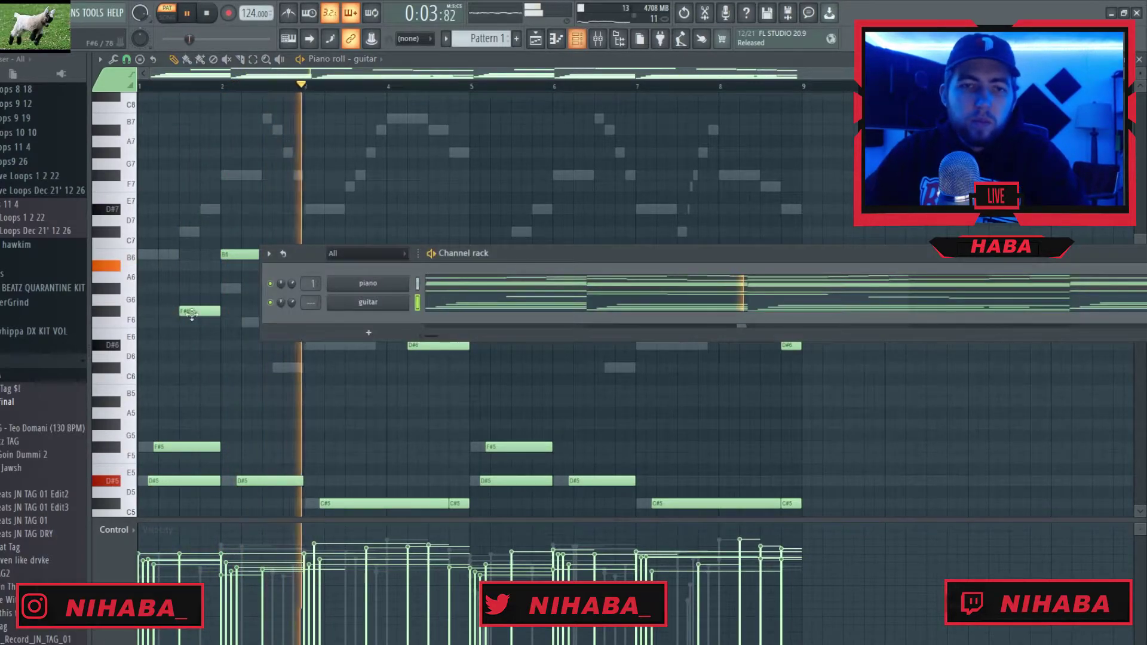
pyautogui.press('F9')
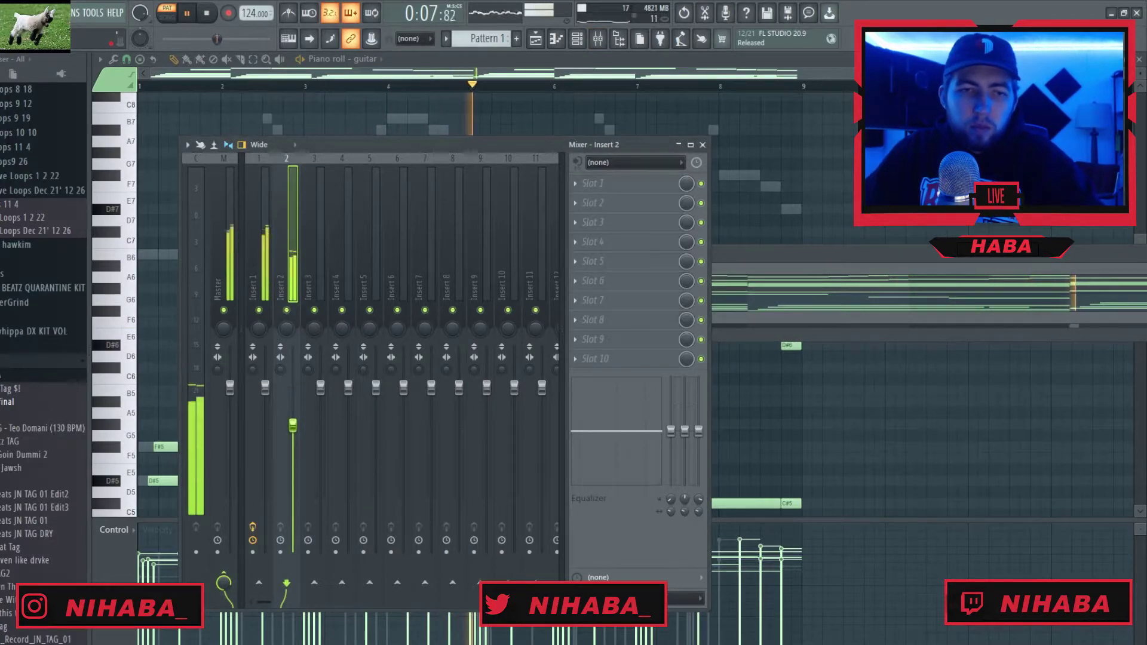
pyautogui.click(627, 185)
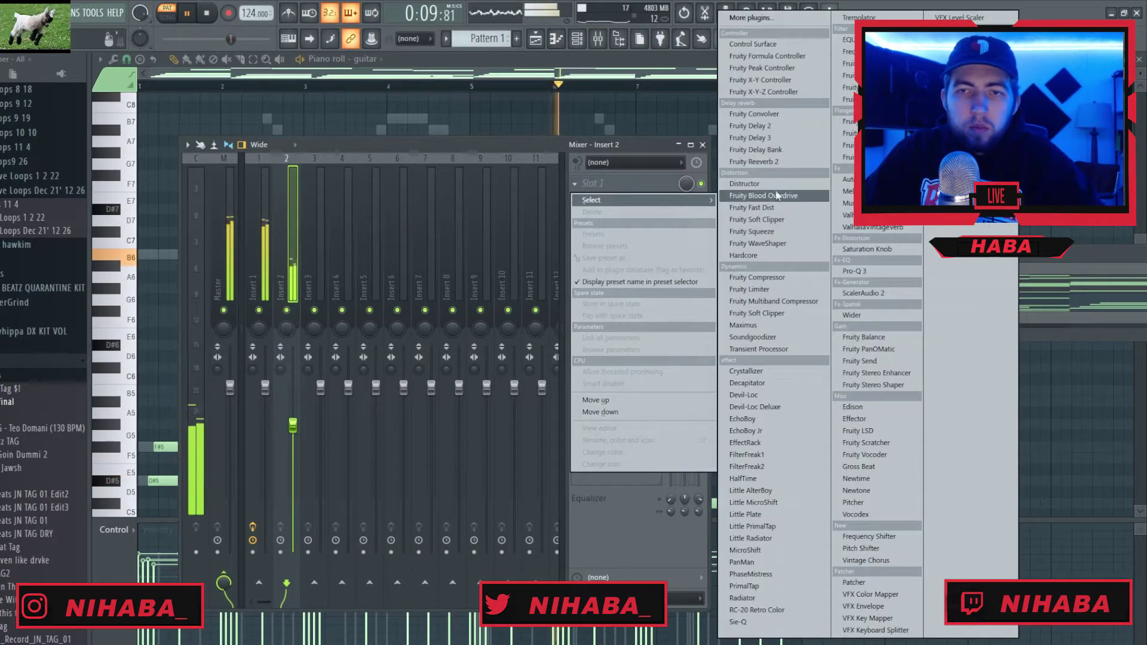
pyautogui.click(872, 227)
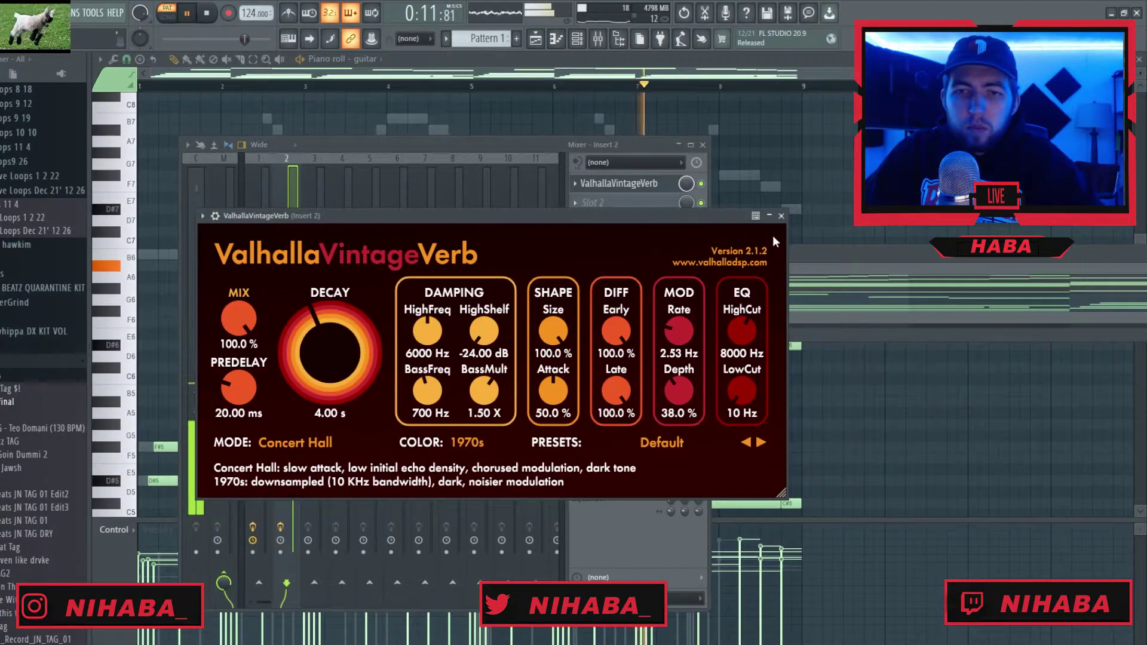
pyautogui.press('Escape')
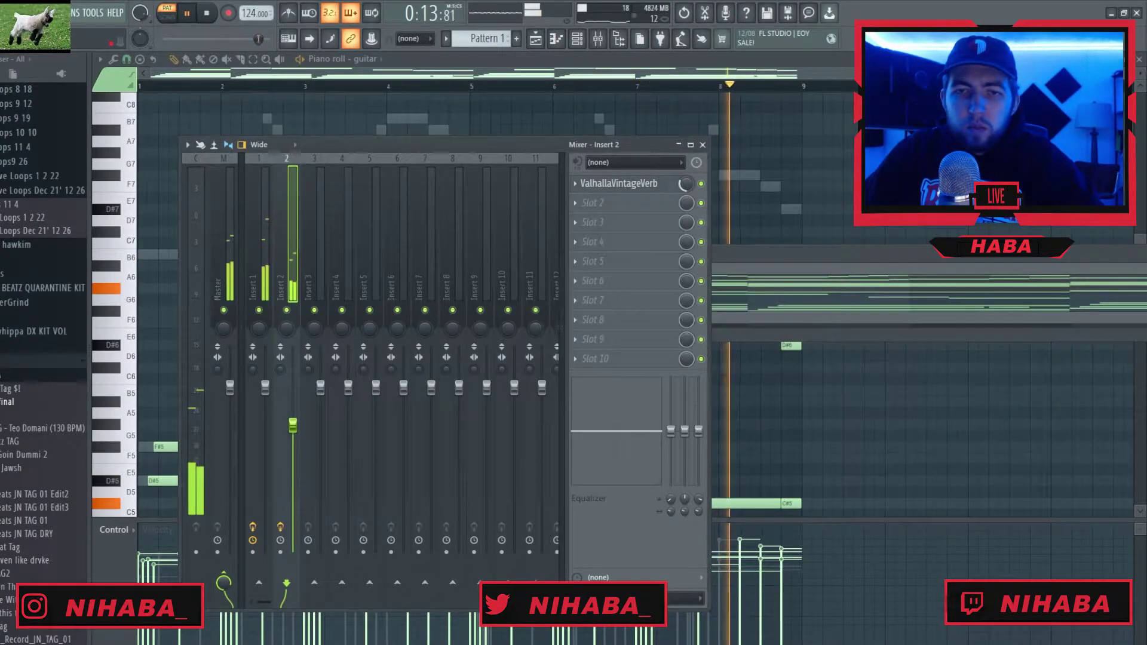
pyautogui.click(619, 183)
pyautogui.click(781, 216)
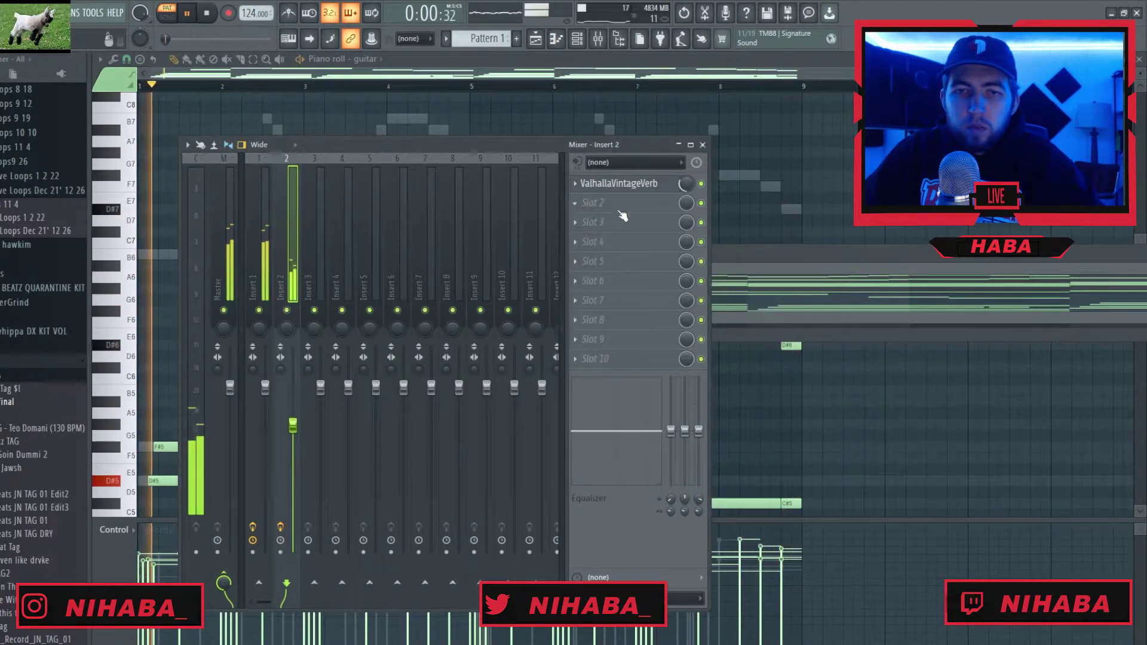
# - Move the guitar's reverb down one effect slot and load RC-20 Retro Color in the first slot
pyautogui.click(575, 184)
pyautogui.click(600, 412)
pyautogui.click(595, 187)
pyautogui.moveTo(610, 197)
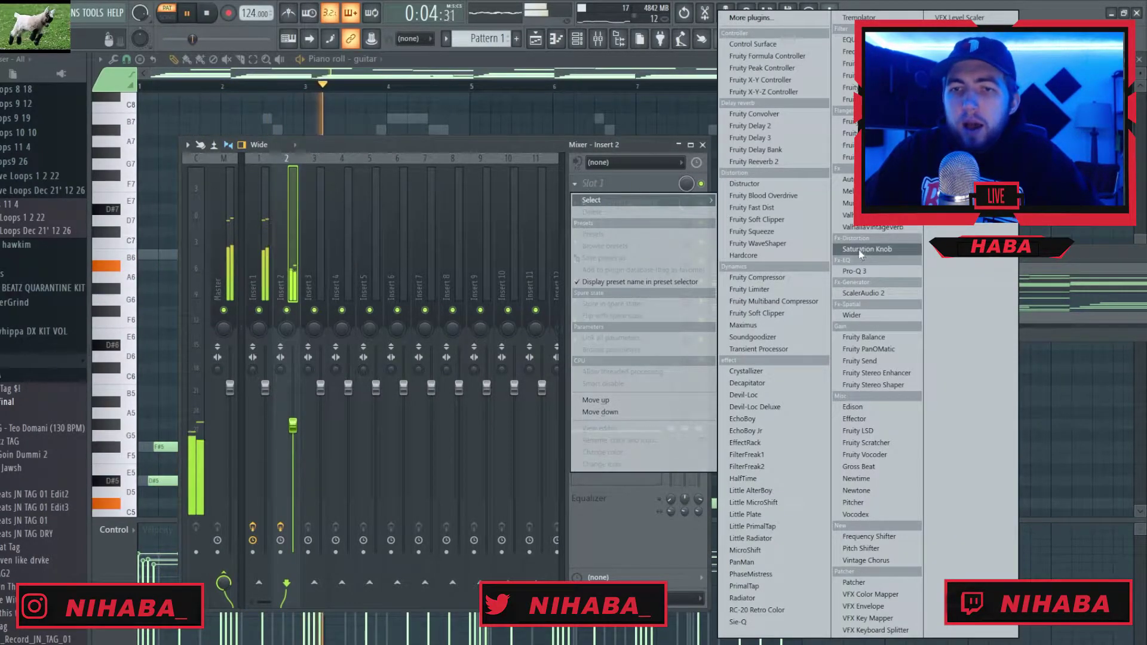
pyautogui.click(762, 610)
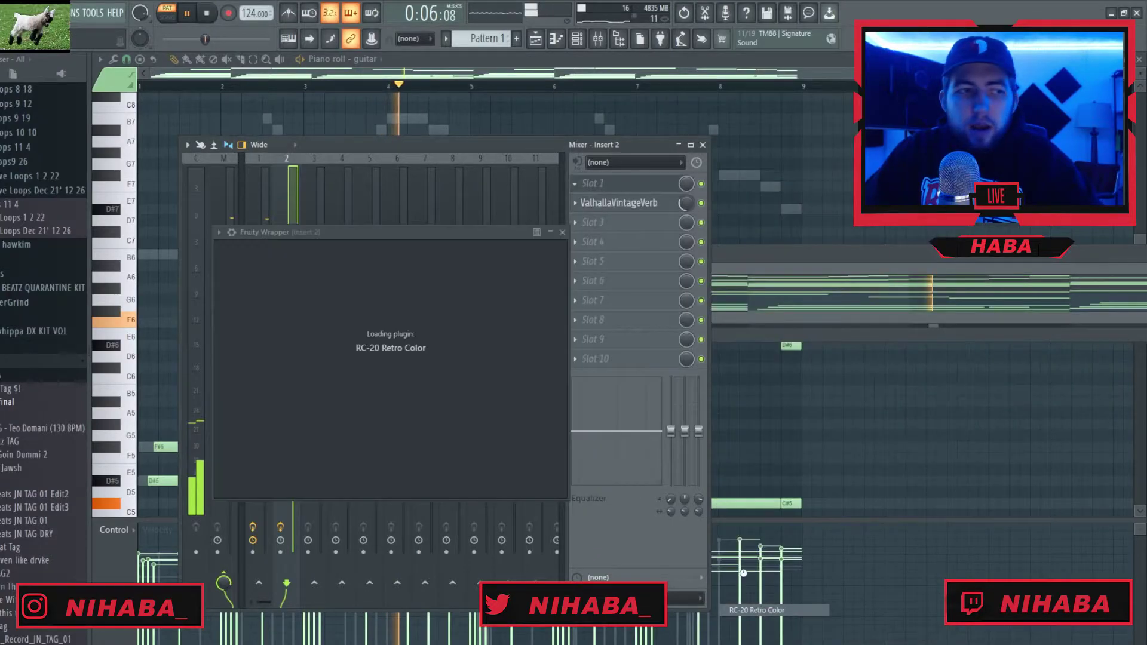
# - Stop playback, step forward through the RC-20 presets and switch off its Noise module
pyautogui.press('space')
pyautogui.click(516, 271)
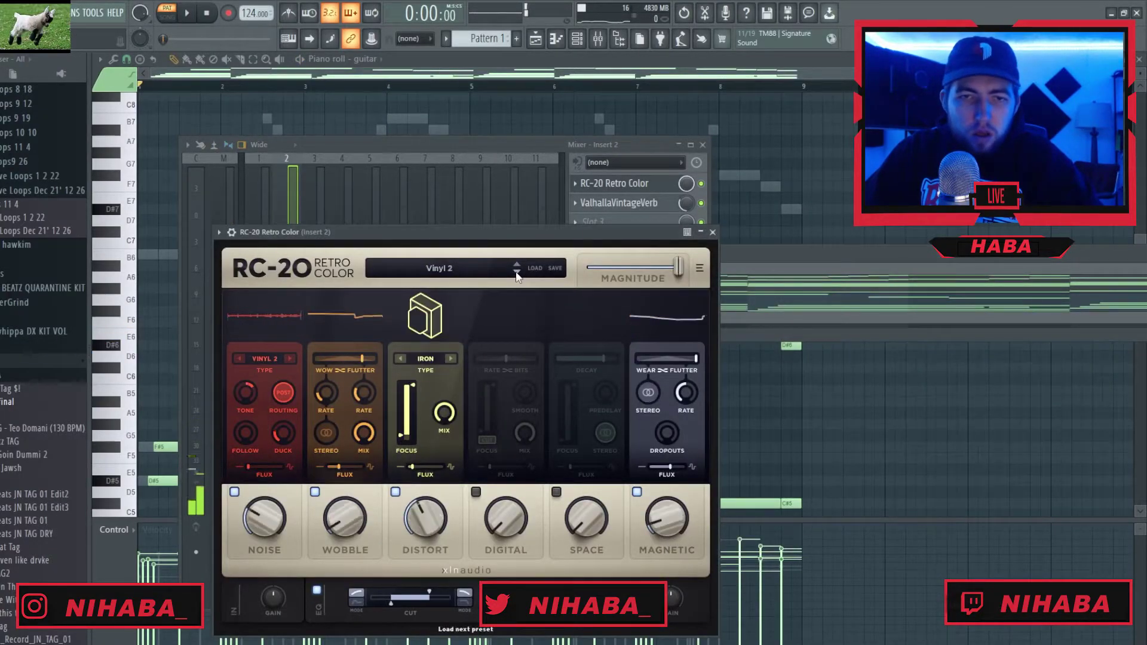
pyautogui.click(516, 272)
pyautogui.click(234, 492)
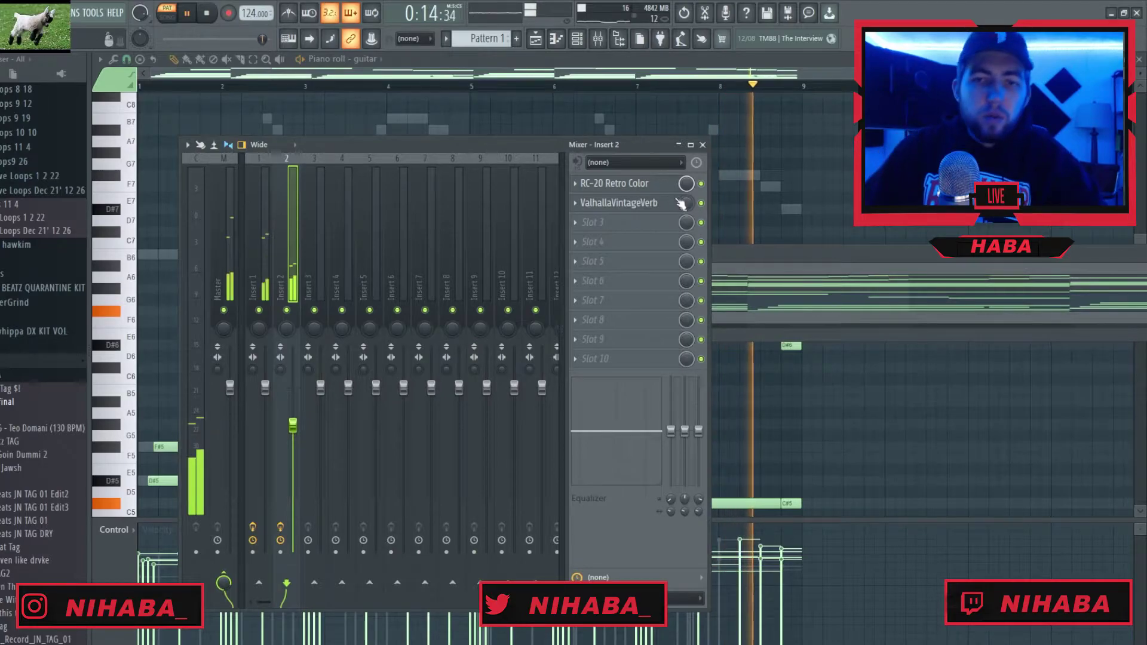
# - Review the guitar's ValhallaVintageVerb settings during playback, close the mixer and stop the pattern
pyautogui.click(633, 203)
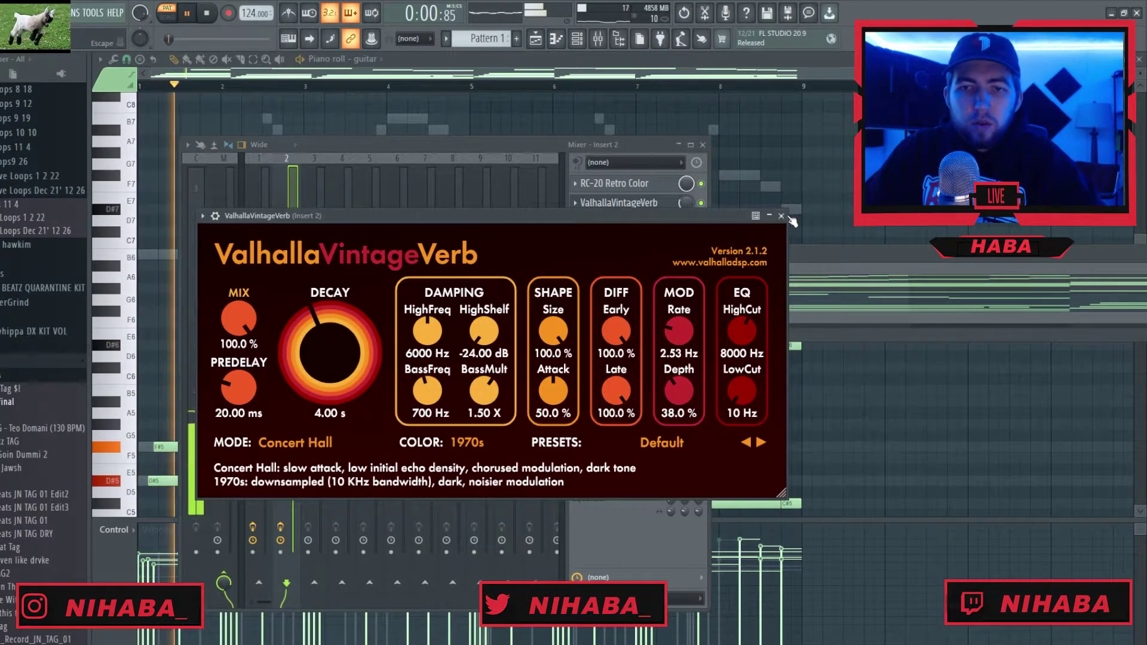
pyautogui.press('Escape')
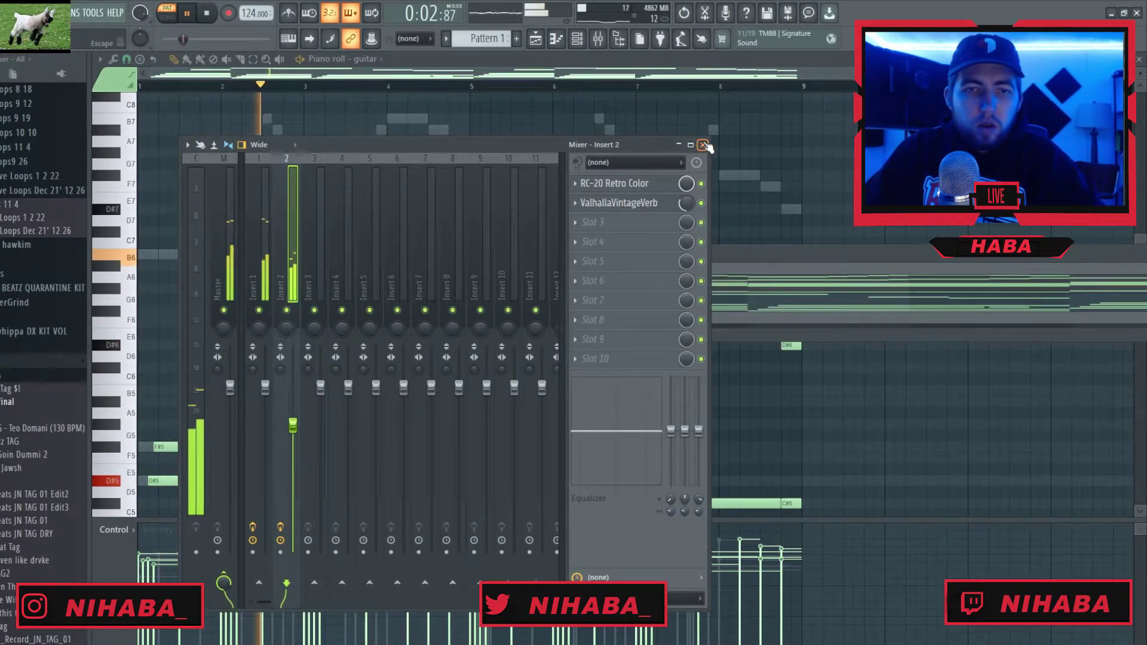
pyautogui.click(703, 146)
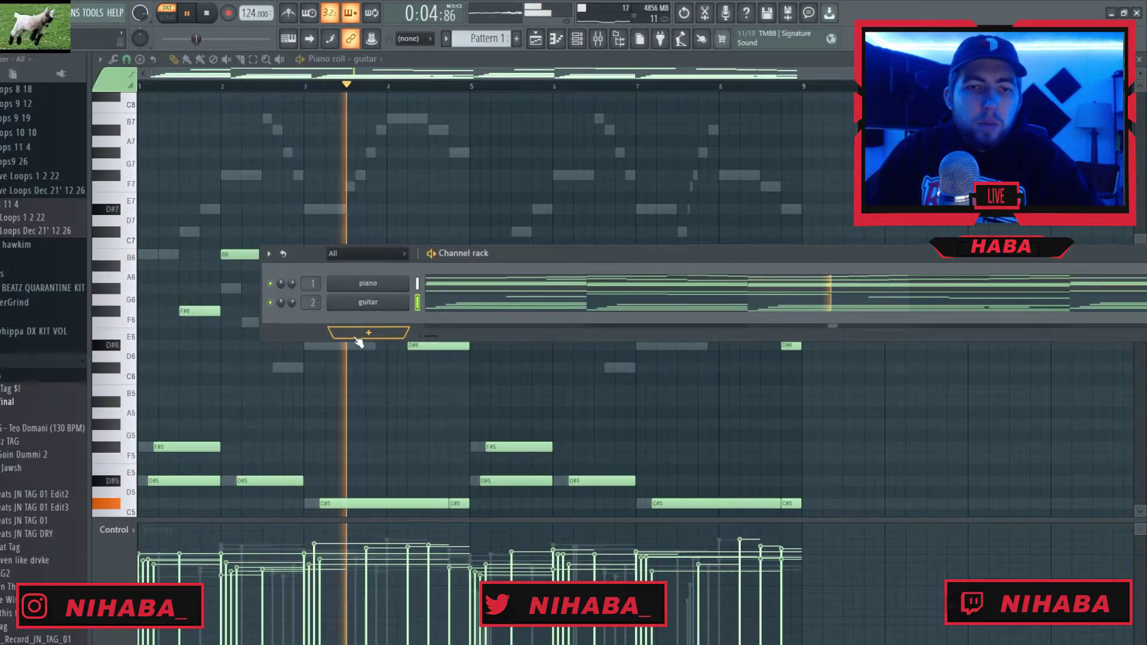
pyautogui.press('space')
# - Add a new Omnisphere channel, search its patches for "whistle" and load Ambient Humwhistle Pad
pyautogui.click(357, 335)
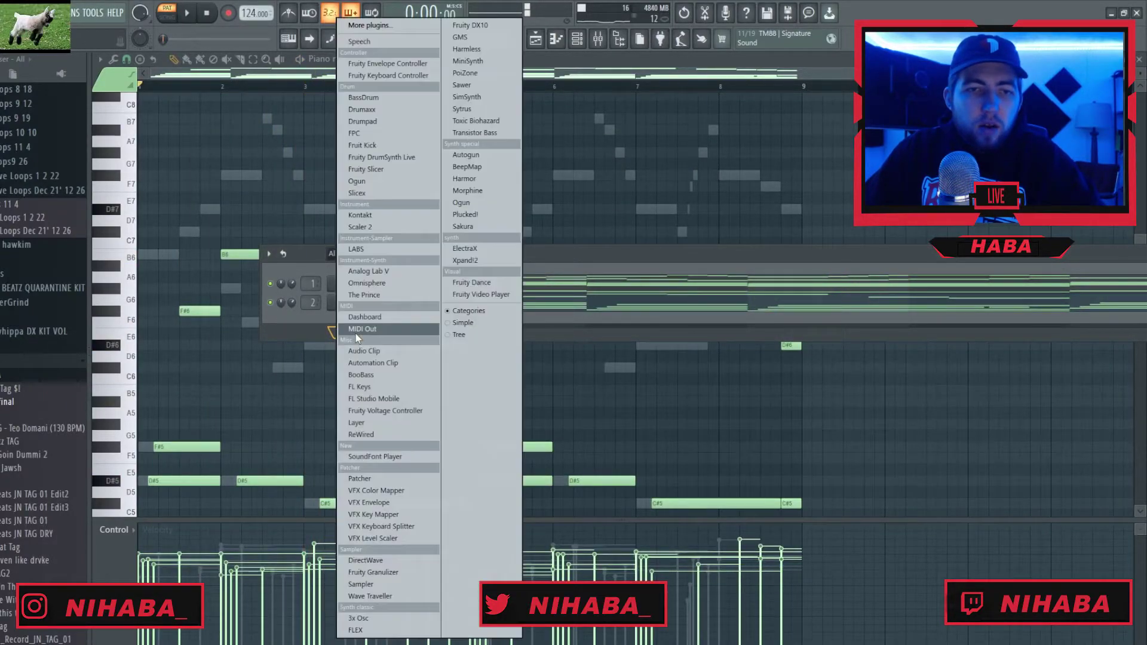
pyautogui.click(389, 285)
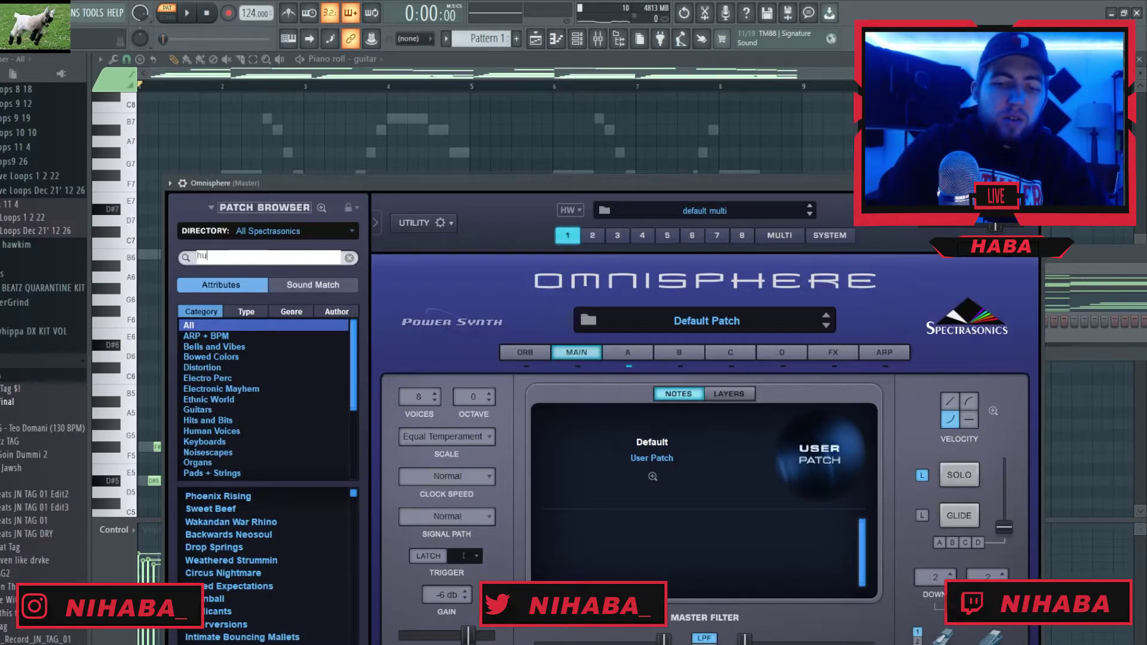
pyautogui.write('humwshistle')
pyautogui.press('Return')
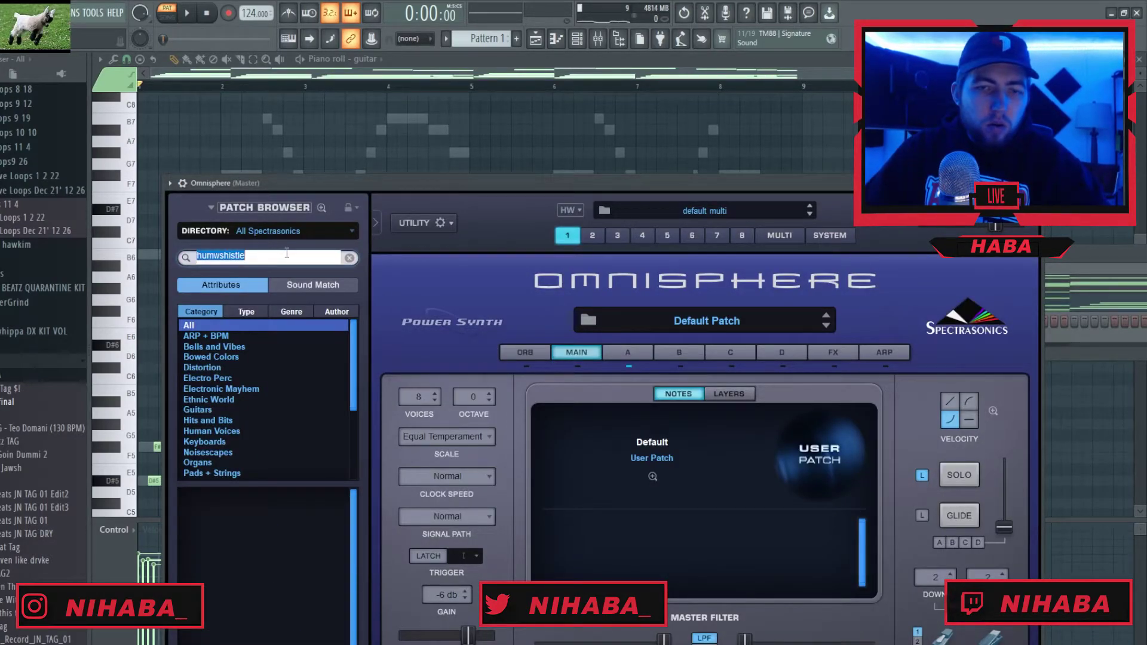
pyautogui.press('BackSpace')
pyautogui.write('whistle')
pyautogui.moveTo(209, 182); pyautogui.dragTo(245, 85)
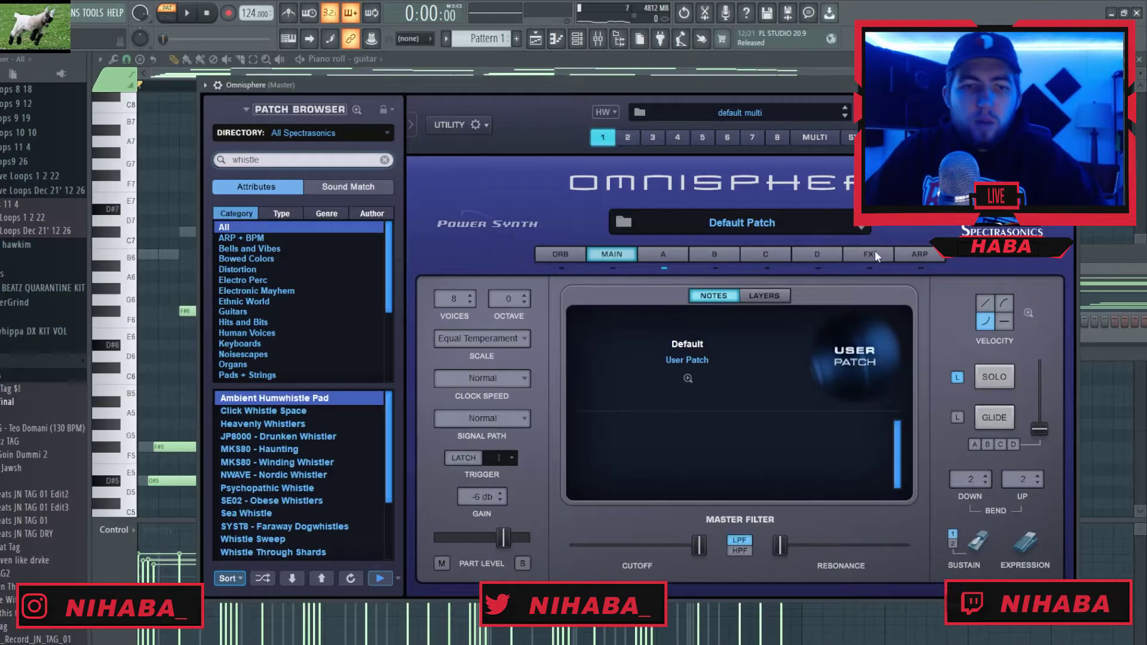
pyautogui.click(275, 398)
pyautogui.press('Escape')
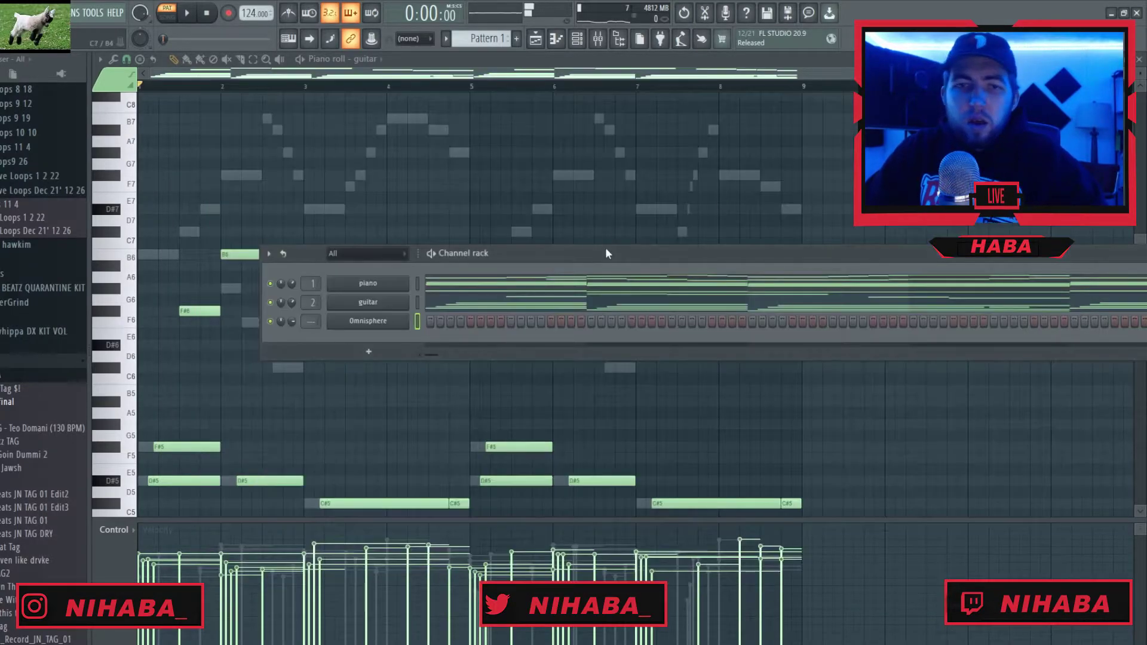
# - Copy the piano channel's notes into the new Omnisphere channel
pyautogui.rightClick(381, 288)
pyautogui.click(549, 296)
pyautogui.rightClick(391, 321)
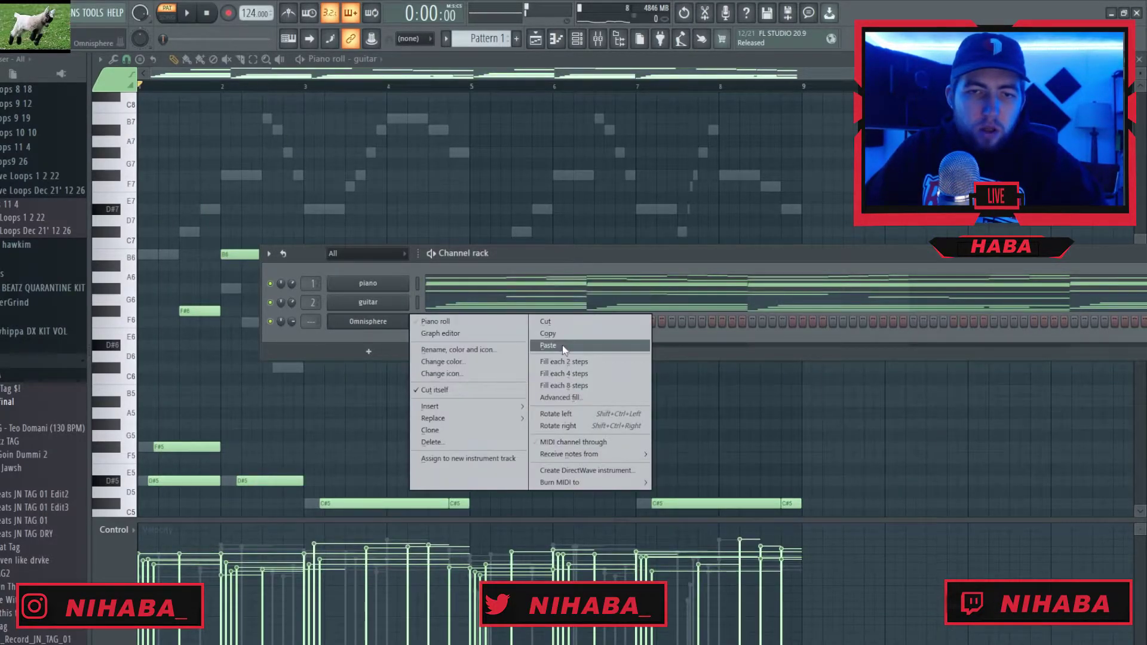
pyautogui.click(561, 345)
# - Delete the upper melody notes from the Omnisphere pad's pattern, keeping only the sustained chords
pyautogui.rightClick(418, 316)
pyautogui.click(436, 326)
pyautogui.moveTo(834, 428); pyautogui.dragTo(153, 107)
pyautogui.press('Delete')
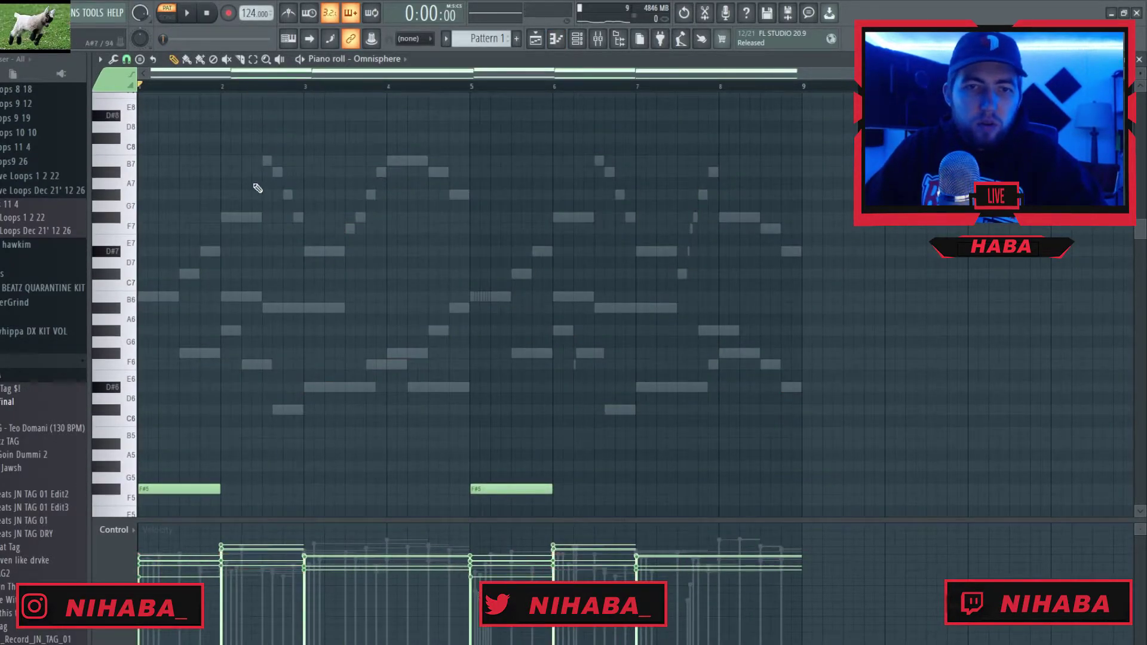
pyautogui.scroll(-5, 308, 229)
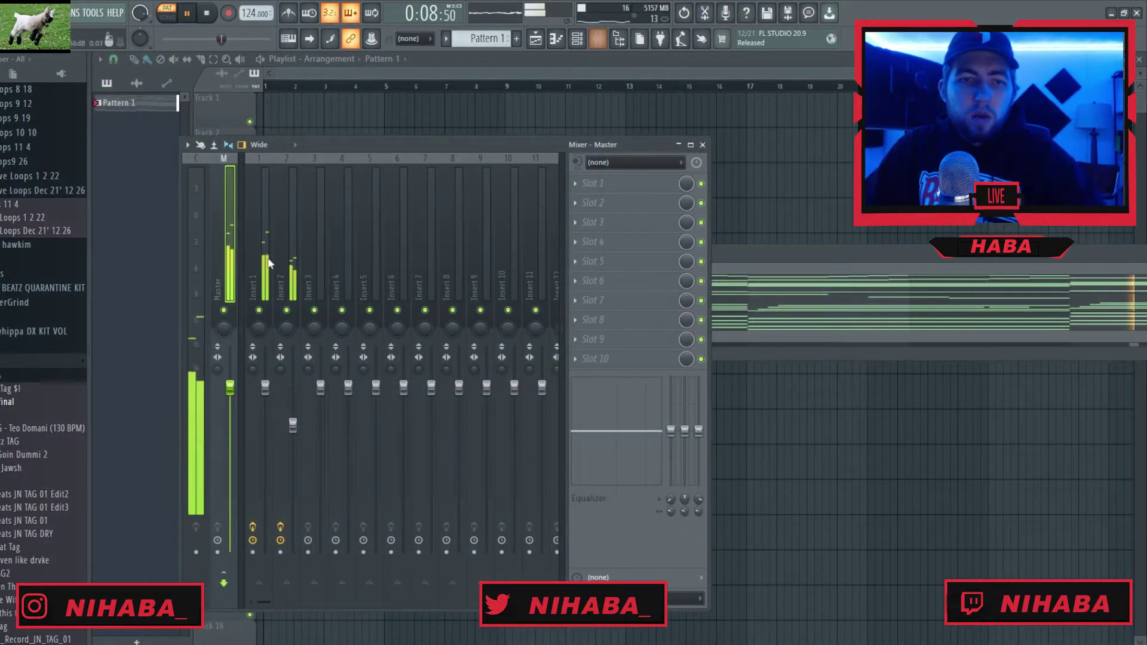
# - Stop playback and raise the Wider effect on the pad's mixer track to 121%
pyautogui.click(256, 254)
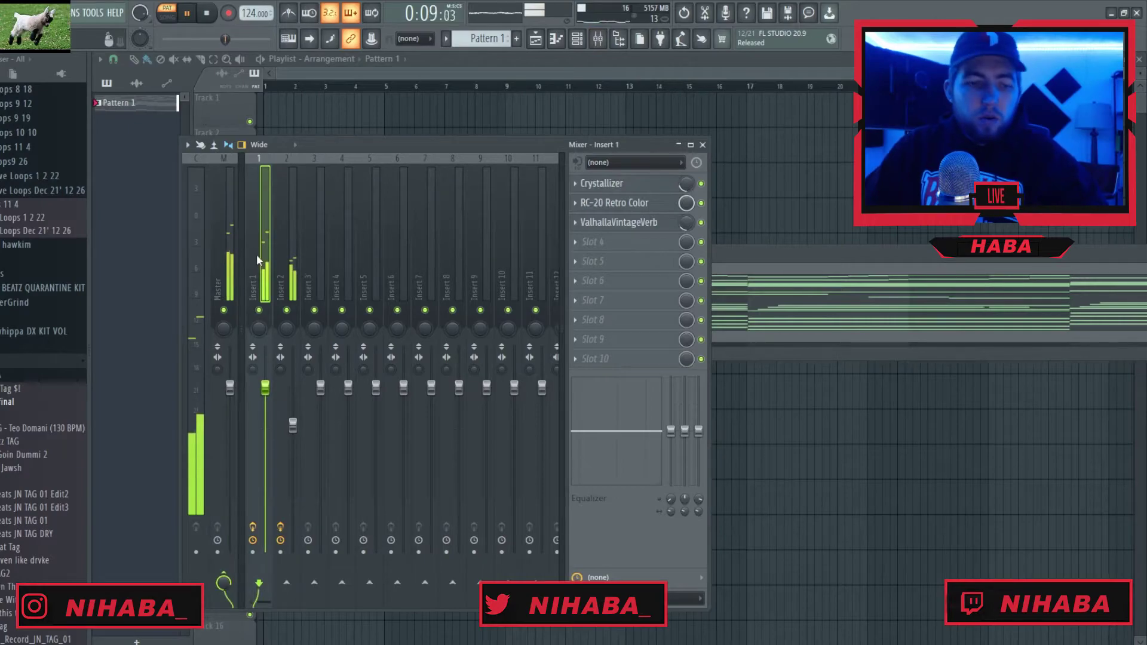
pyautogui.press('space')
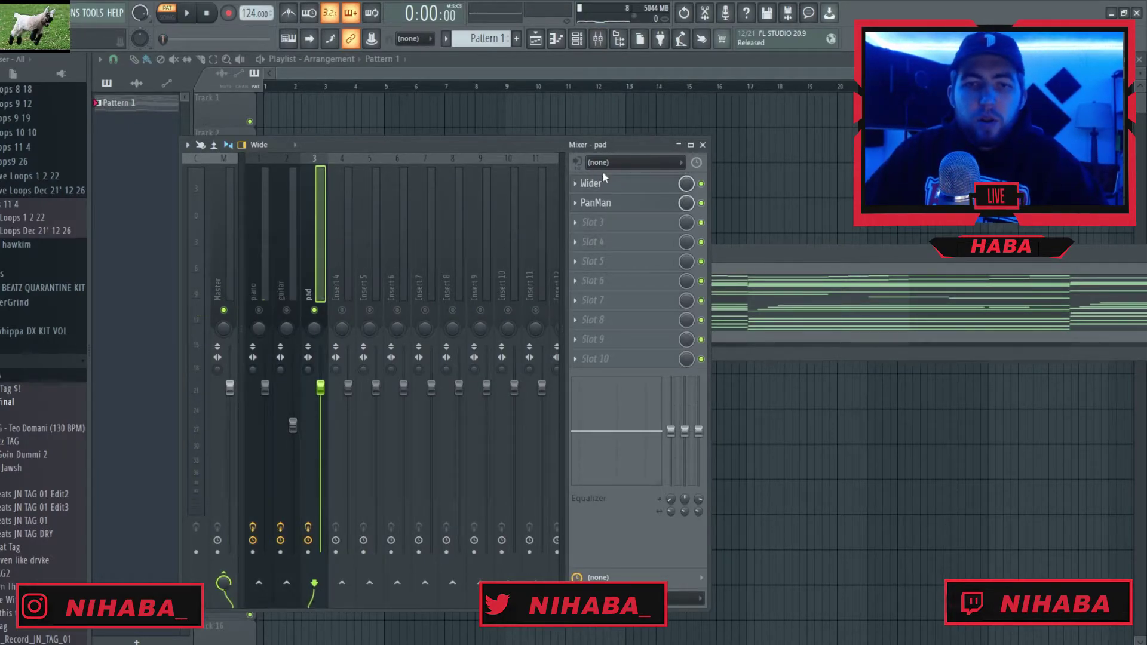
pyautogui.click(606, 184)
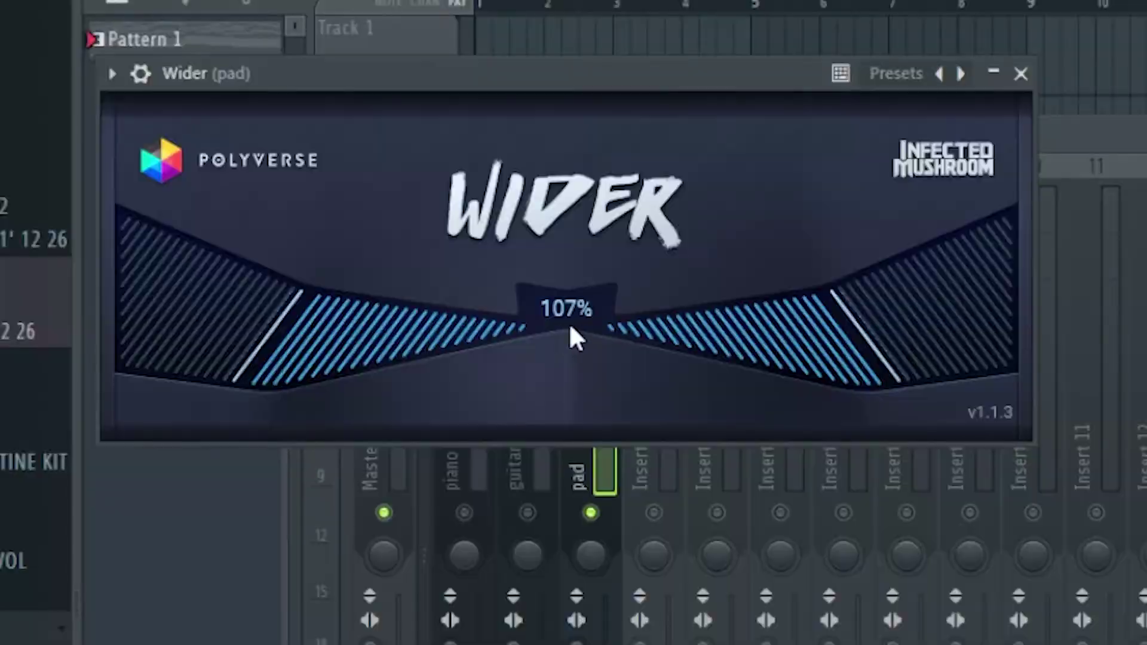
pyautogui.moveTo(305, 226); pyautogui.dragTo(311, 210)
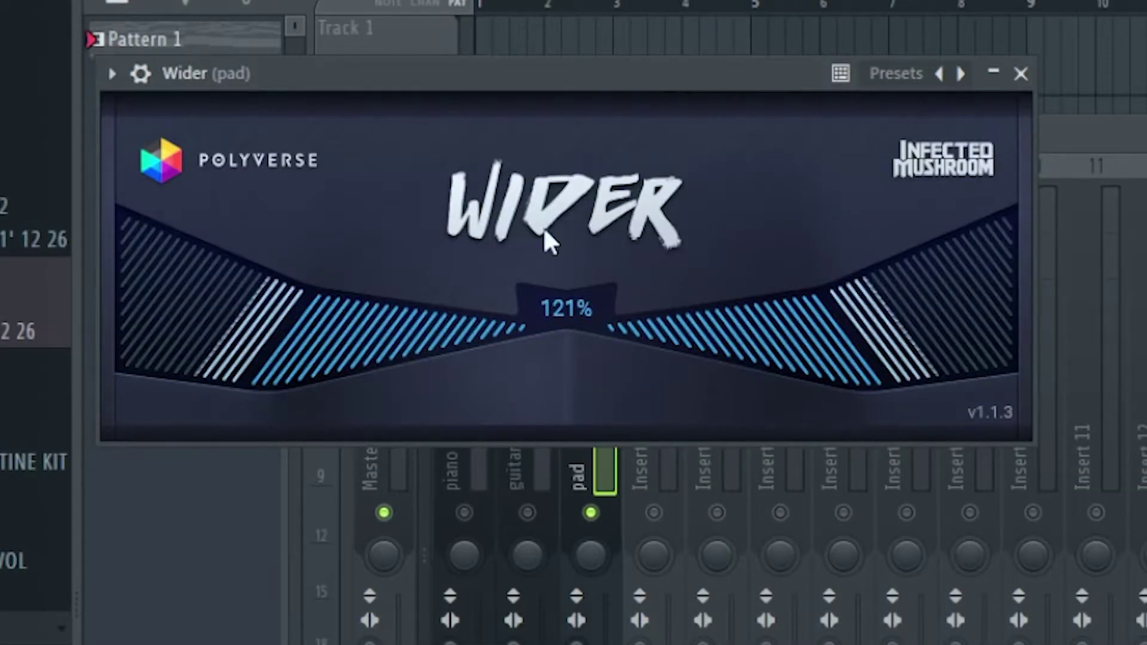
# - Switch the pad's PanMan panning direction to back-and-forth and close the effect
pyautogui.click(604, 205)
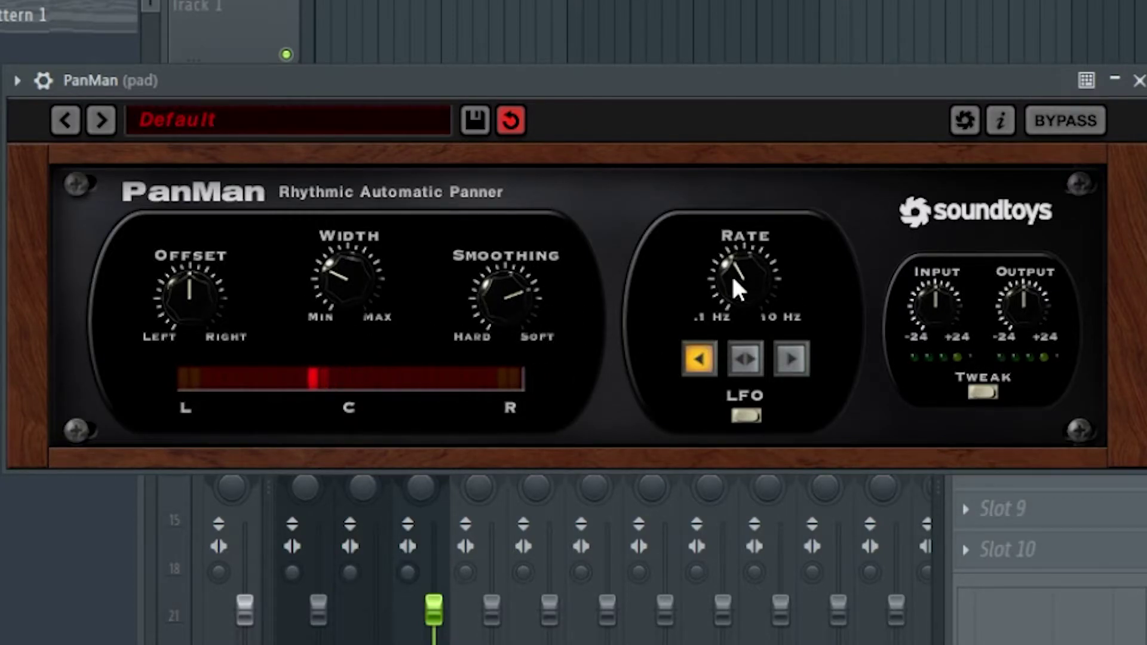
pyautogui.click(750, 368)
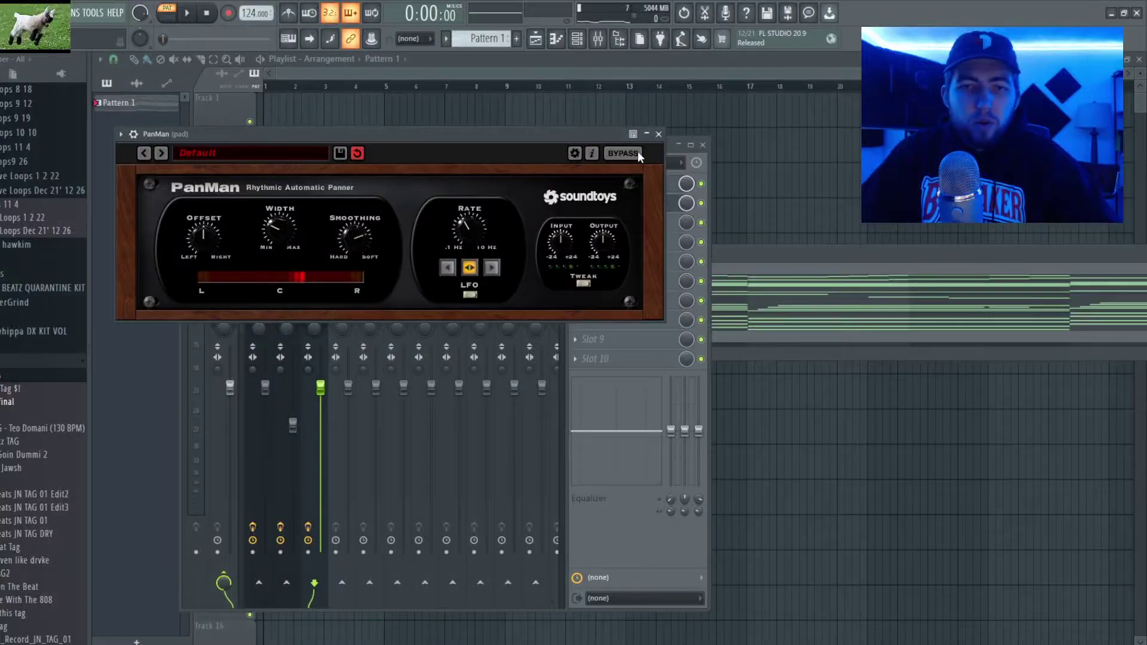
pyautogui.click(1139, 81)
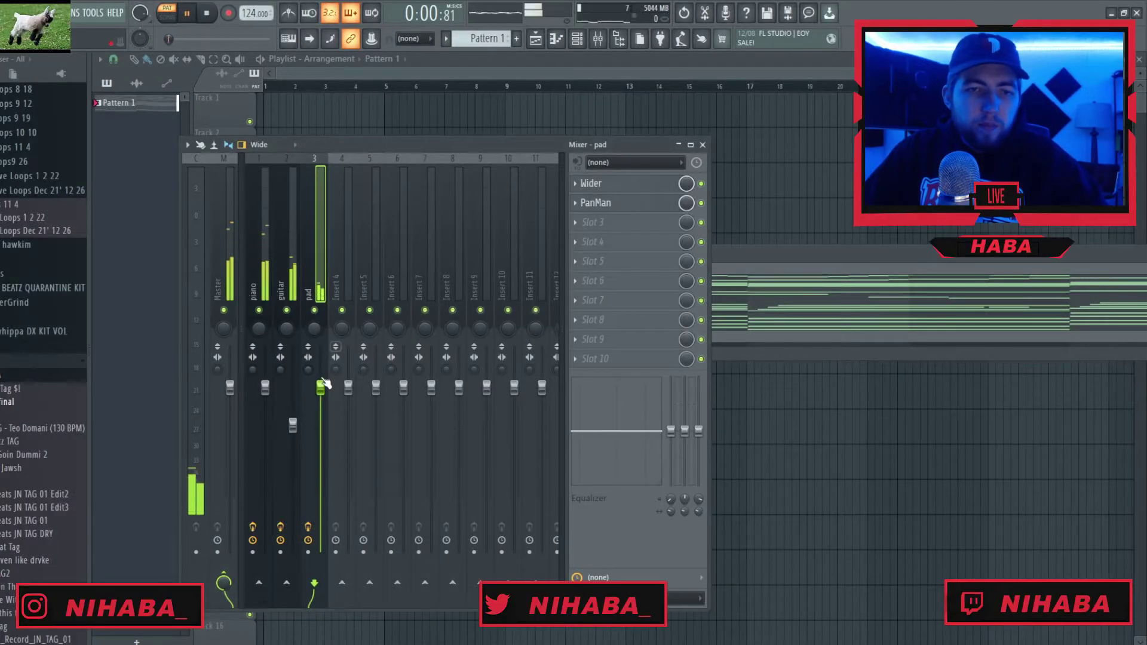
# - Lower the pad's mixer volume slightly during playback, close the mixer and stop the pattern
pyautogui.moveTo(321, 389); pyautogui.dragTo(321, 403)
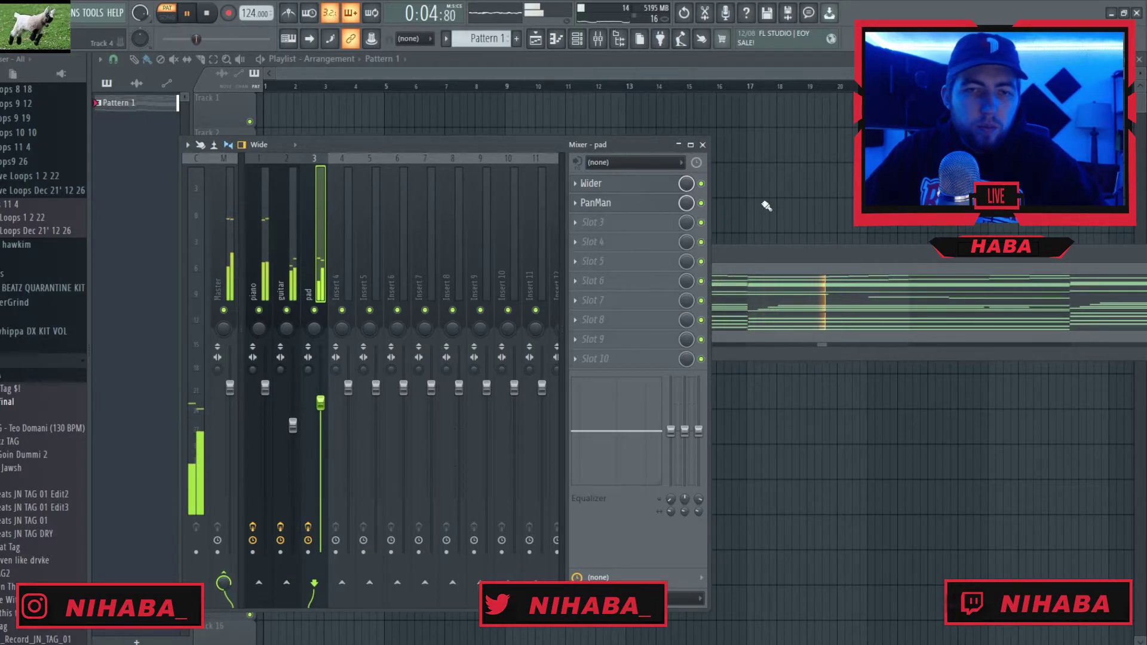
pyautogui.click(703, 145)
pyautogui.press('space')
# - Search the new Omnisphere instance for "growler moog" and load the Growler Moog Bass patch
pyautogui.click(290, 273)
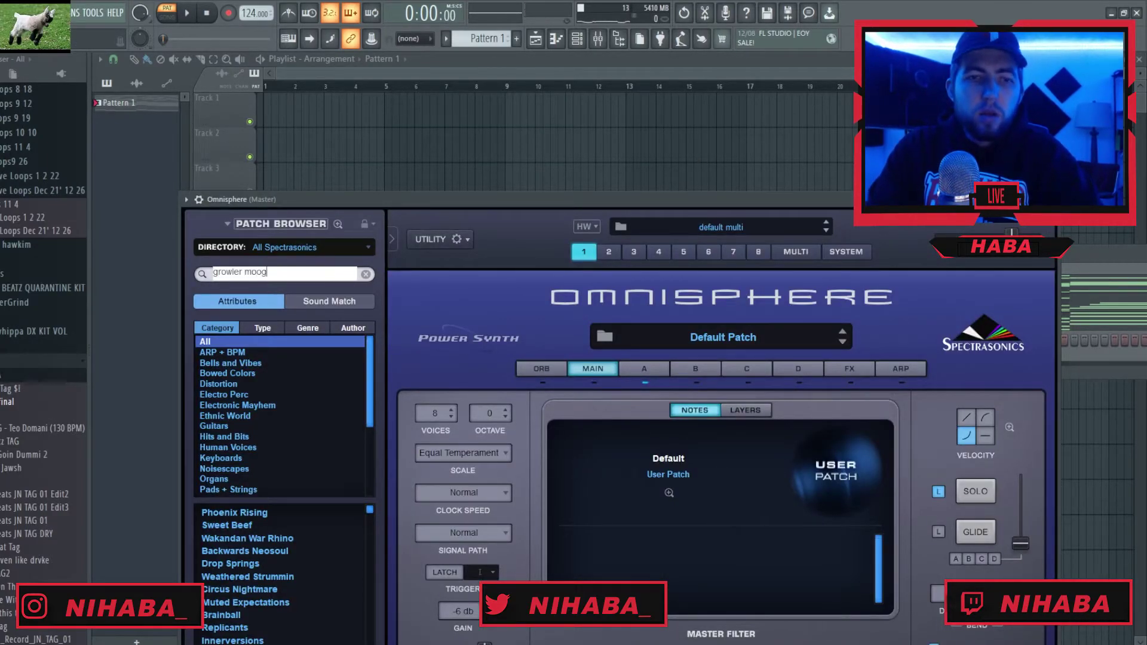
pyautogui.write('growler moog')
pyautogui.press('Return')
pyautogui.click(346, 515)
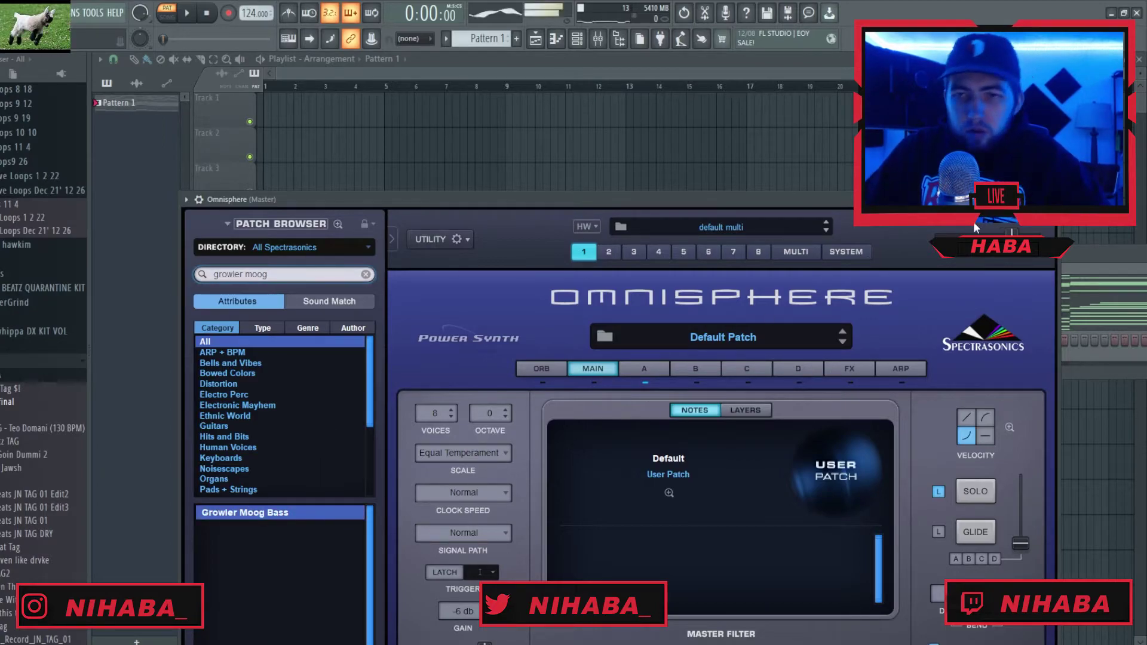
pyautogui.click(1056, 199)
# - In the Moog bass channel's piano roll, draw bass notes G#4 in bar 1, F4 in bar 2 and D#4 in bars 3 and 5
pyautogui.rightClick(410, 335)
pyautogui.click(463, 345)
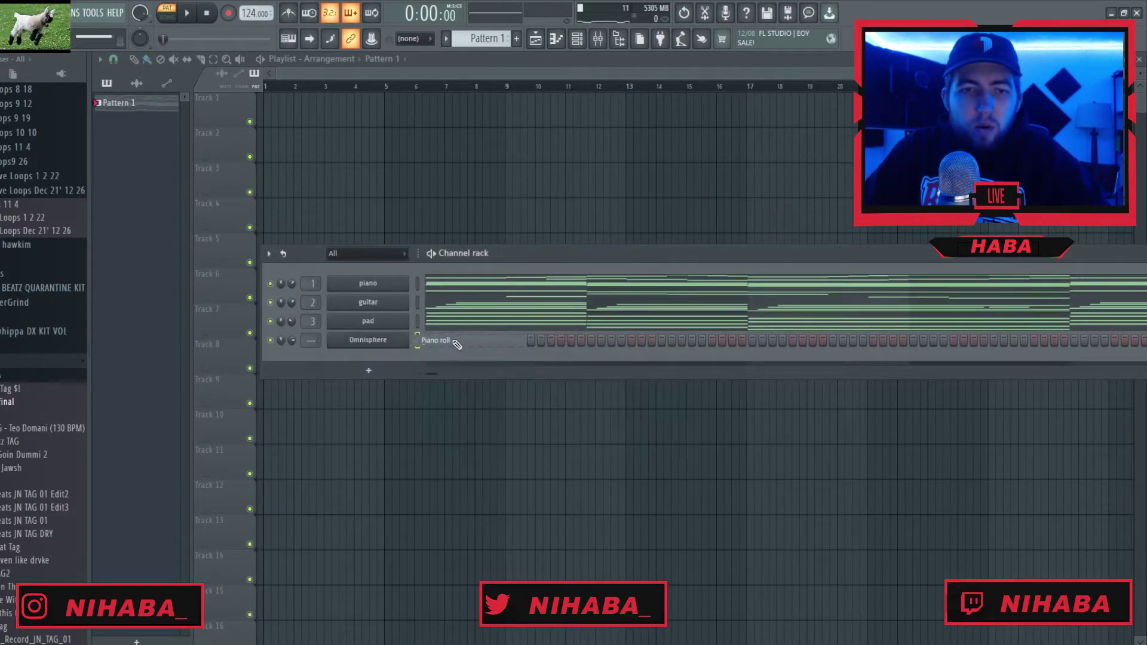
pyautogui.moveTo(168, 327); pyautogui.dragTo(148, 327)
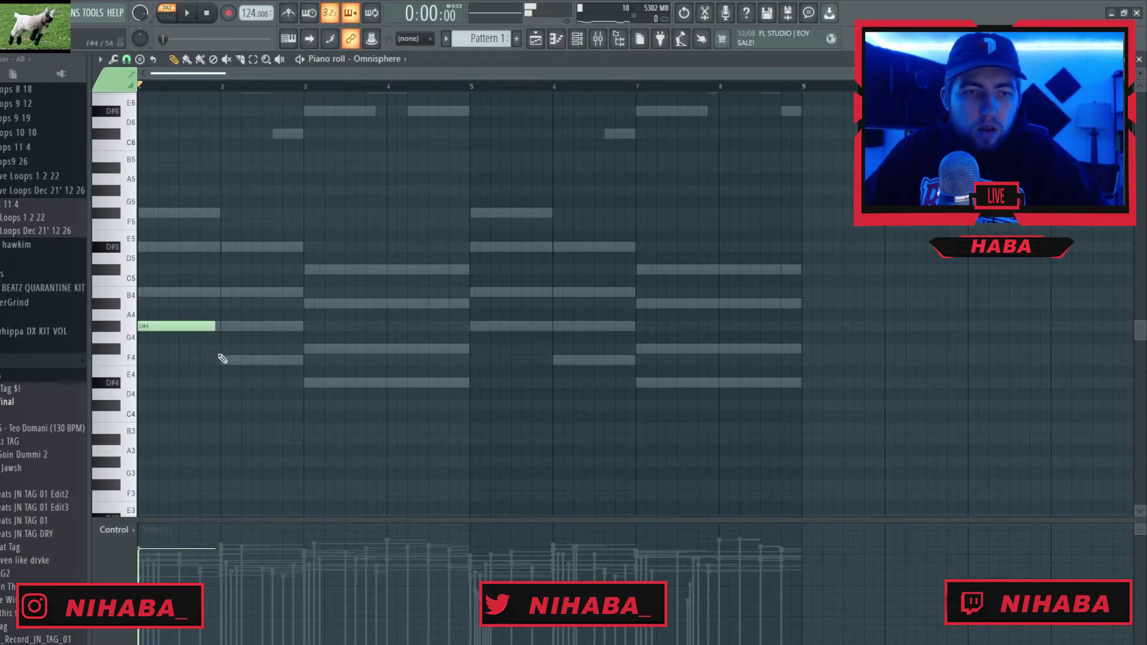
pyautogui.click(223, 361)
pyautogui.click(305, 383)
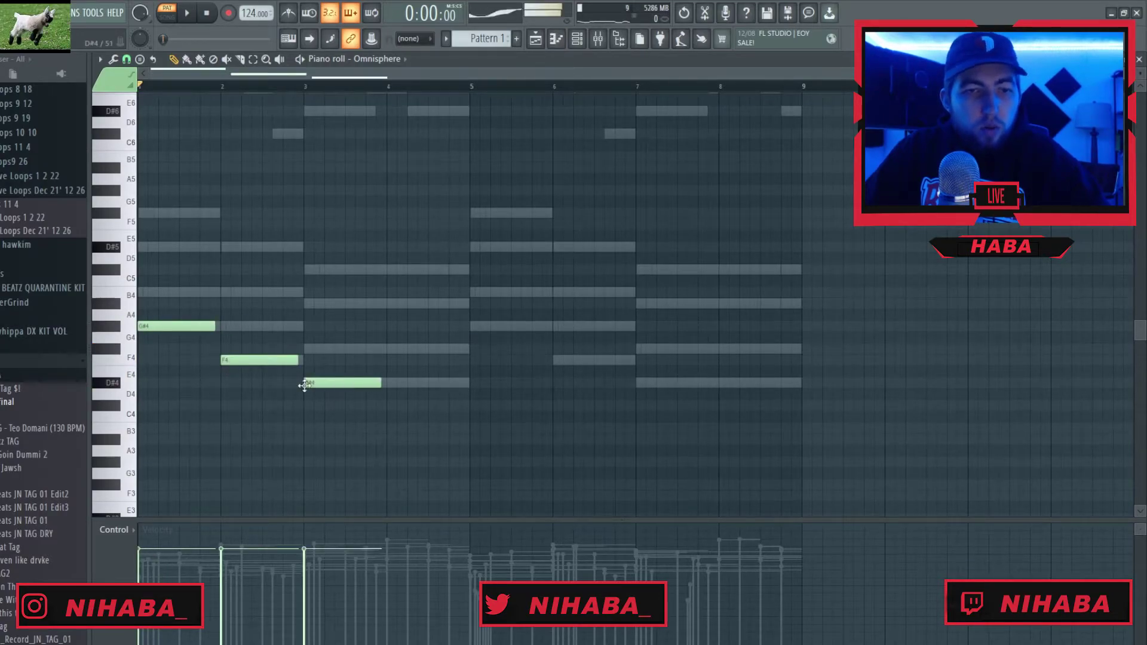
pyautogui.click(472, 384)
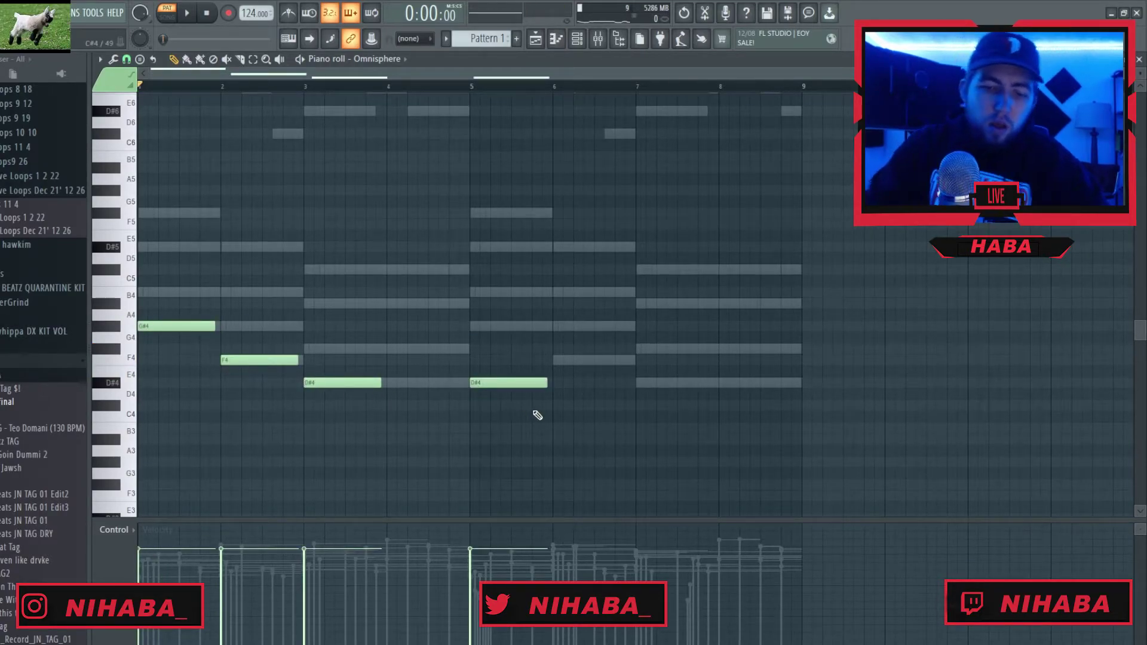
# - Extend the bass notes to fill bars 1–4, repeat the G#4, F4, D#4 sequence over bars 5–8 and play the pattern
pyautogui.hotkey('ctrl', 'l')
pyautogui.hotkey('ctrl', 'b')
pyautogui.press('space')
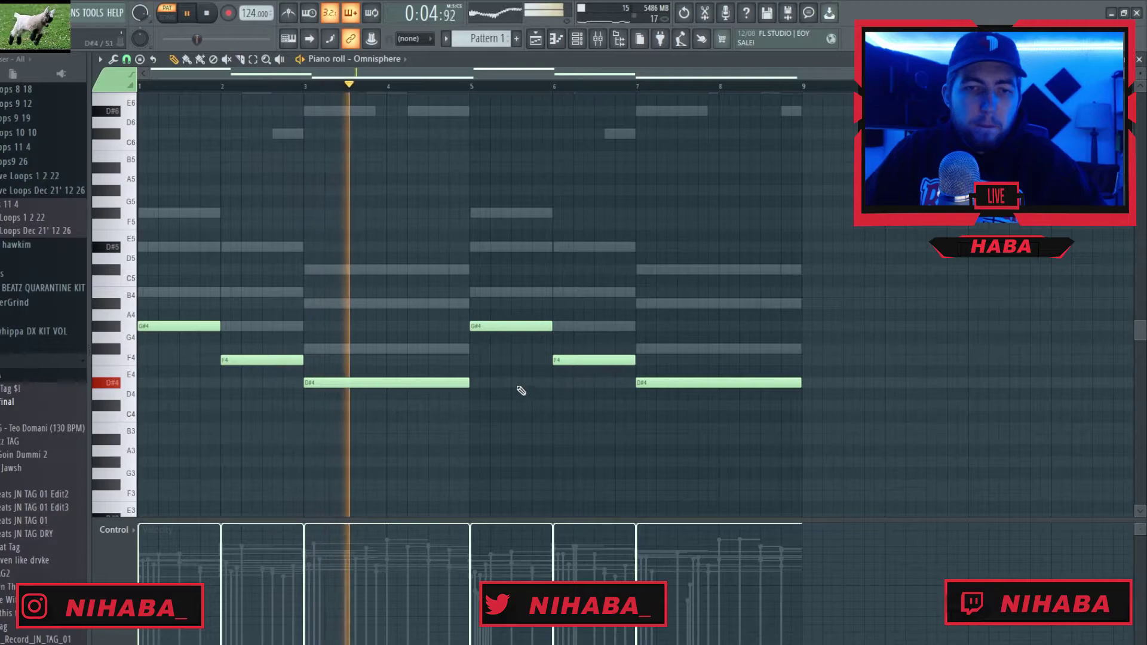
# - Shorten the last D#4 bass note to the middle of bar 8 and add one-beat F#4 and A#4 notes after it
pyautogui.scroll(2, 486, 389)
pyautogui.scroll(-2, 762, 418)
pyautogui.scroll(2, 837, 378)
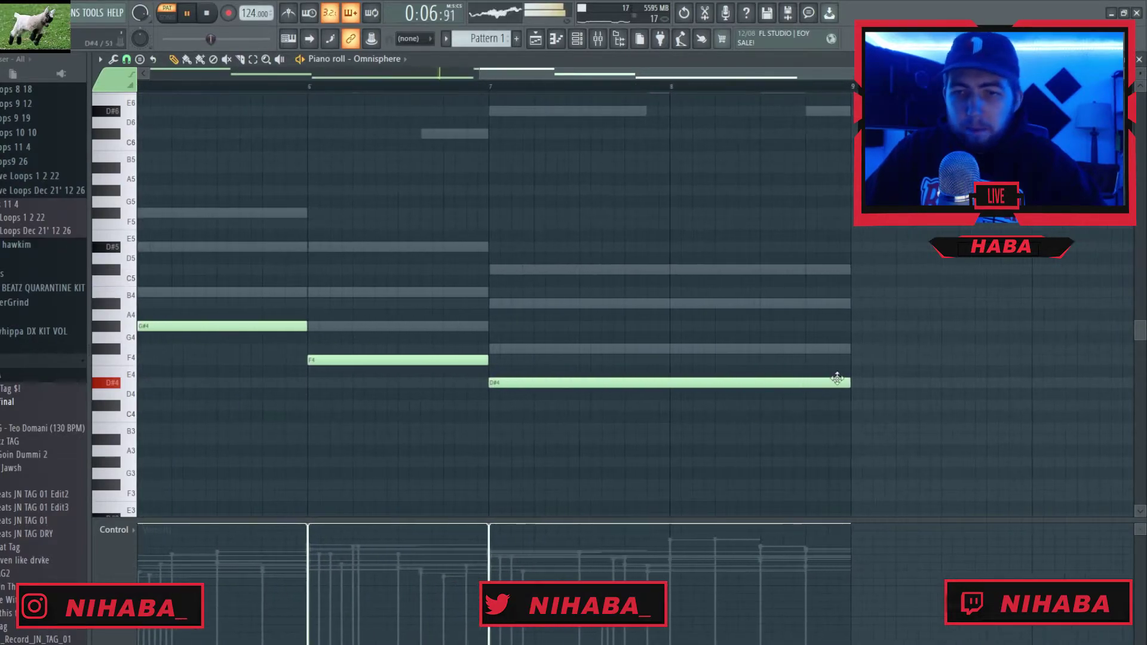
pyautogui.moveTo(848, 383); pyautogui.dragTo(762, 384)
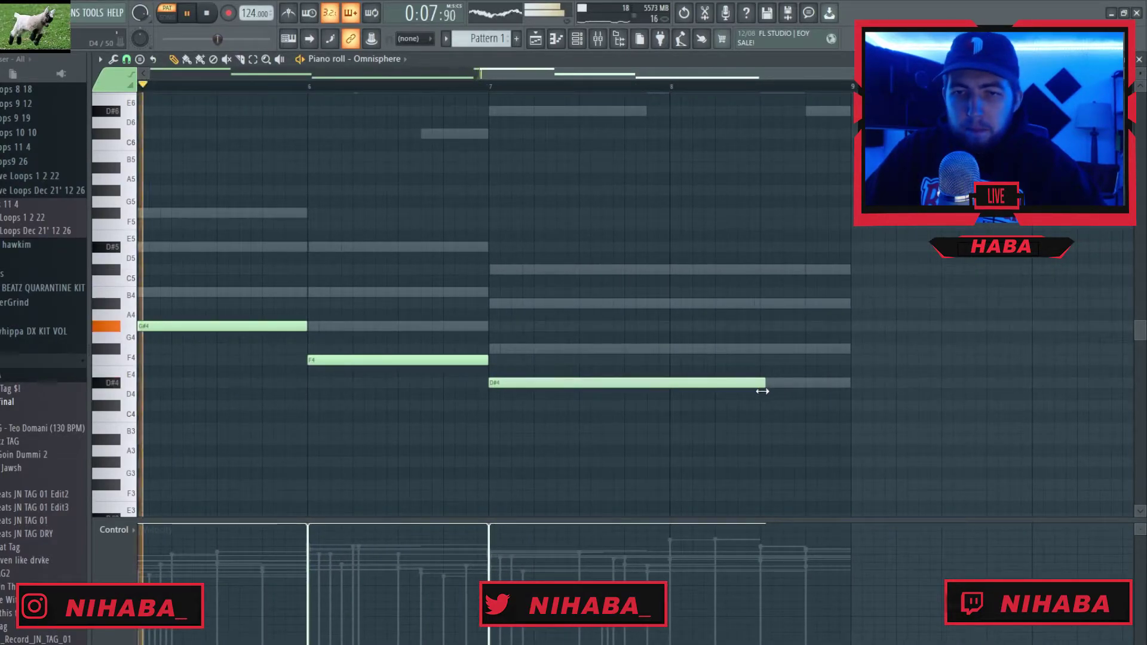
pyautogui.click(764, 349)
pyautogui.moveTo(1030, 349); pyautogui.dragTo(804, 350)
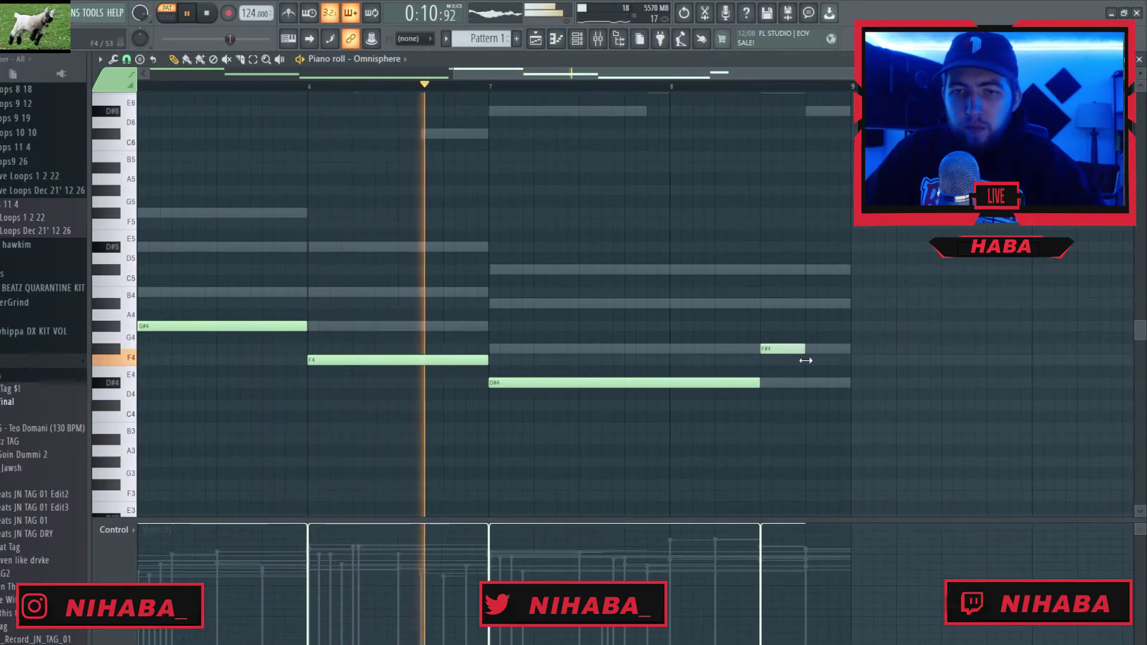
pyautogui.click(811, 303)
pyautogui.scroll(-2, 603, 406)
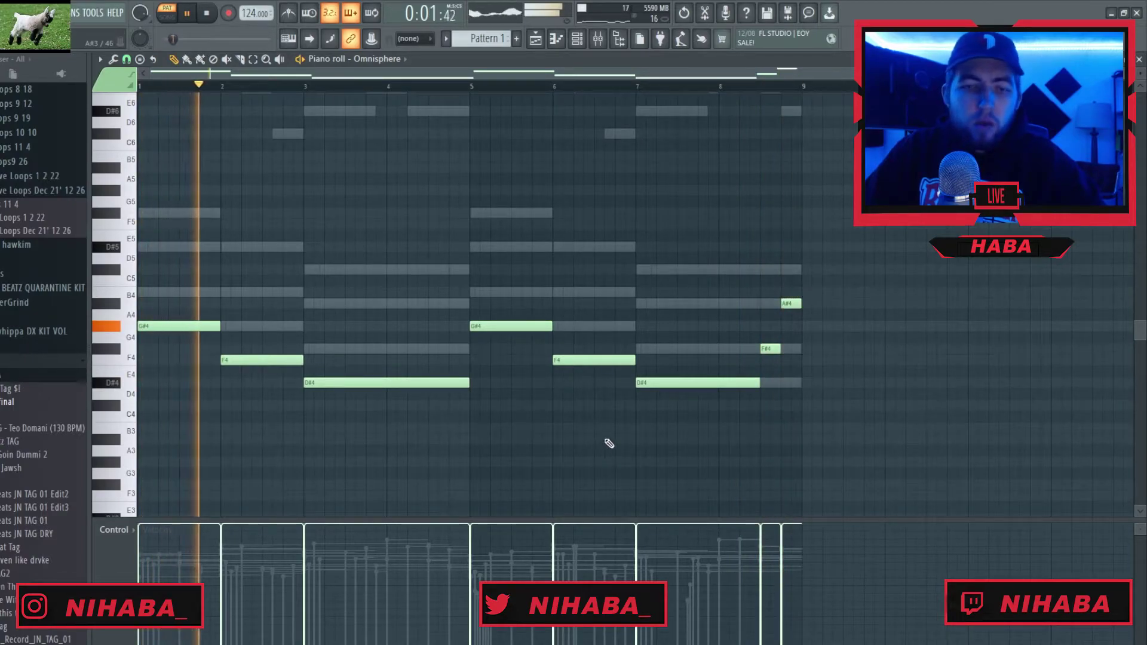
# - Stop playback, close the bass piano roll and place Pattern 1 on playlist Track 1 at bar 1
pyautogui.press('space')
pyautogui.click(1138, 59)
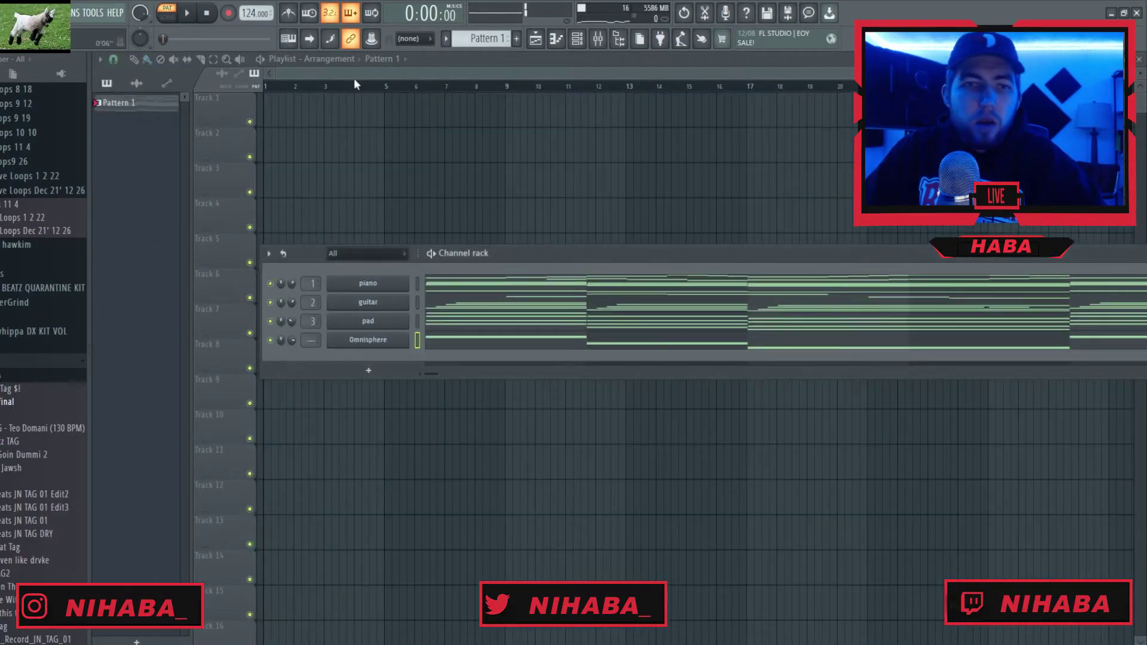
pyautogui.press('F6')
pyautogui.press('pageup')
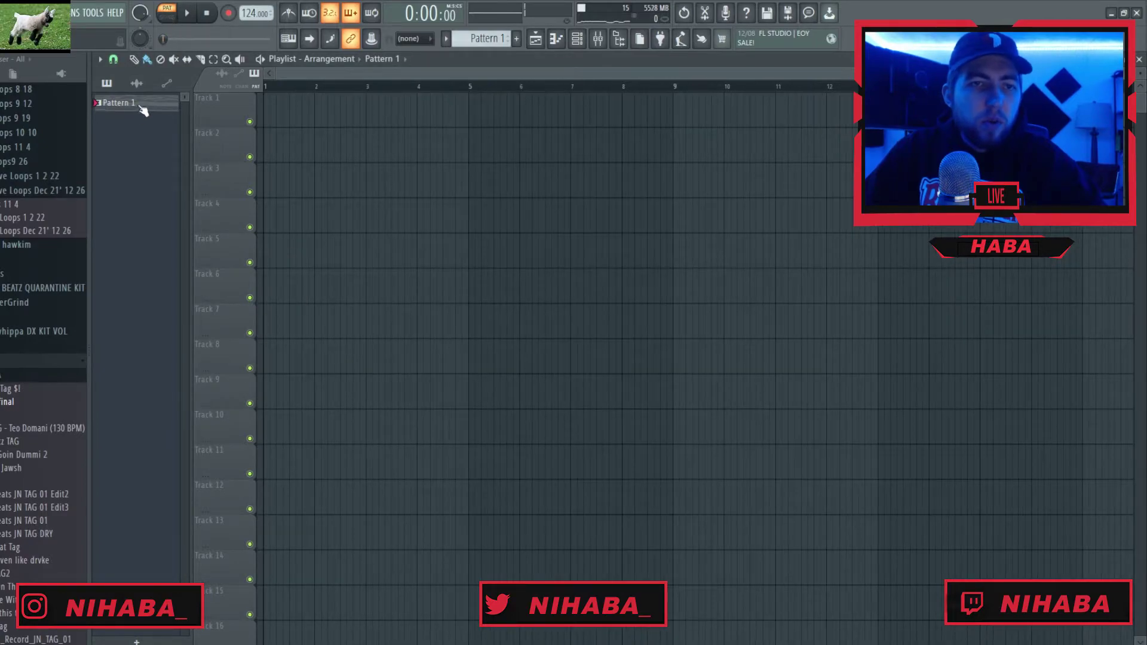
pyautogui.click(289, 123)
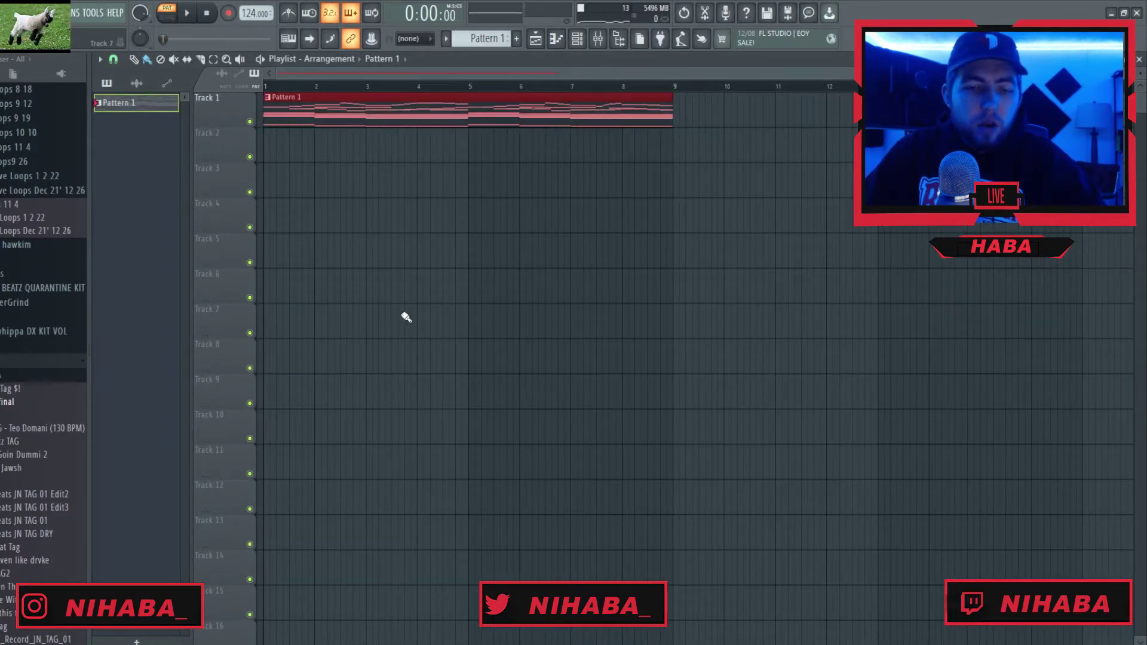
# - Route the new Omnisphere bass channel to mixer insert 4 and name that track as the sub bass
pyautogui.press('pagedown')
pyautogui.press('F6')
pyautogui.press('F9')
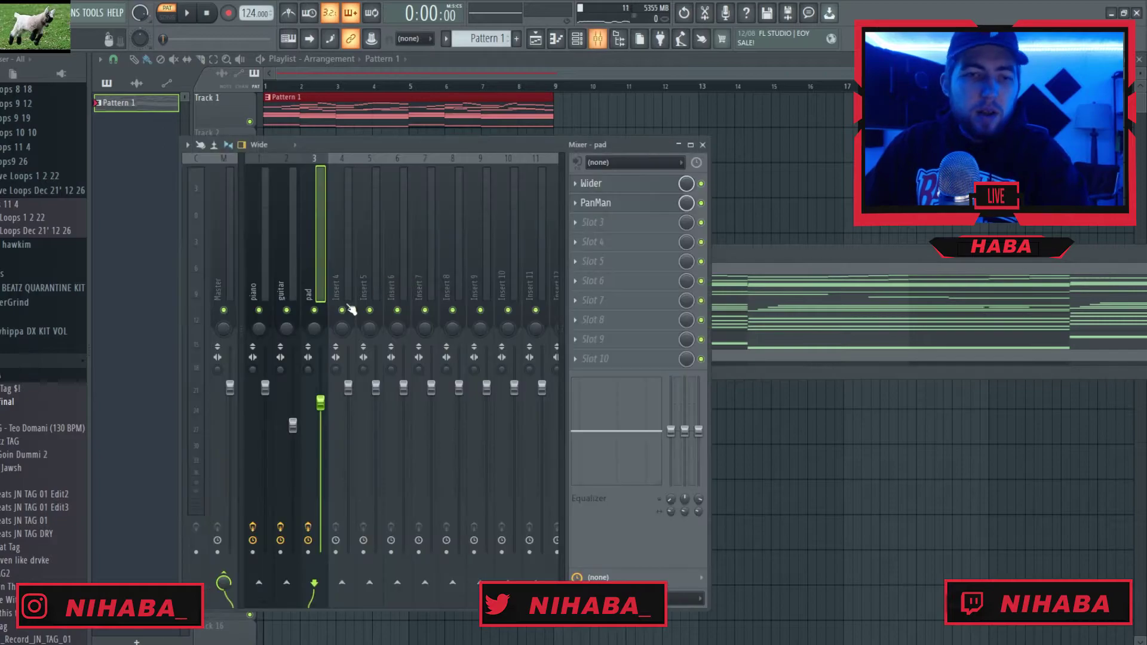
pyautogui.click(253, 258)
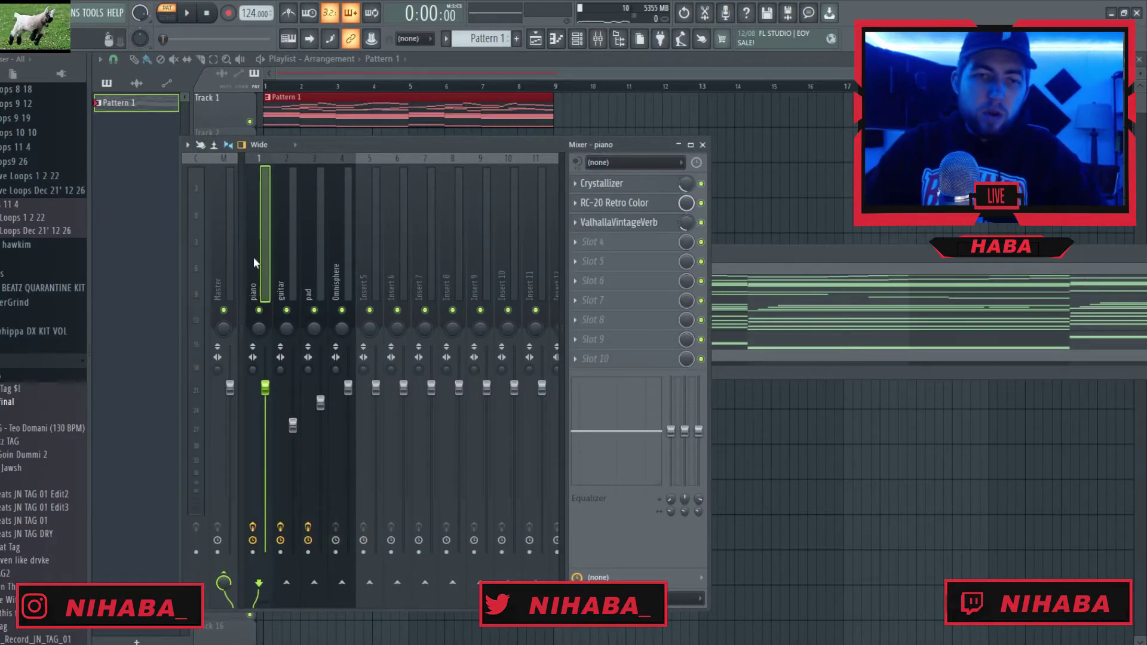
pyautogui.click(336, 267)
pyautogui.doubleClick(329, 259)
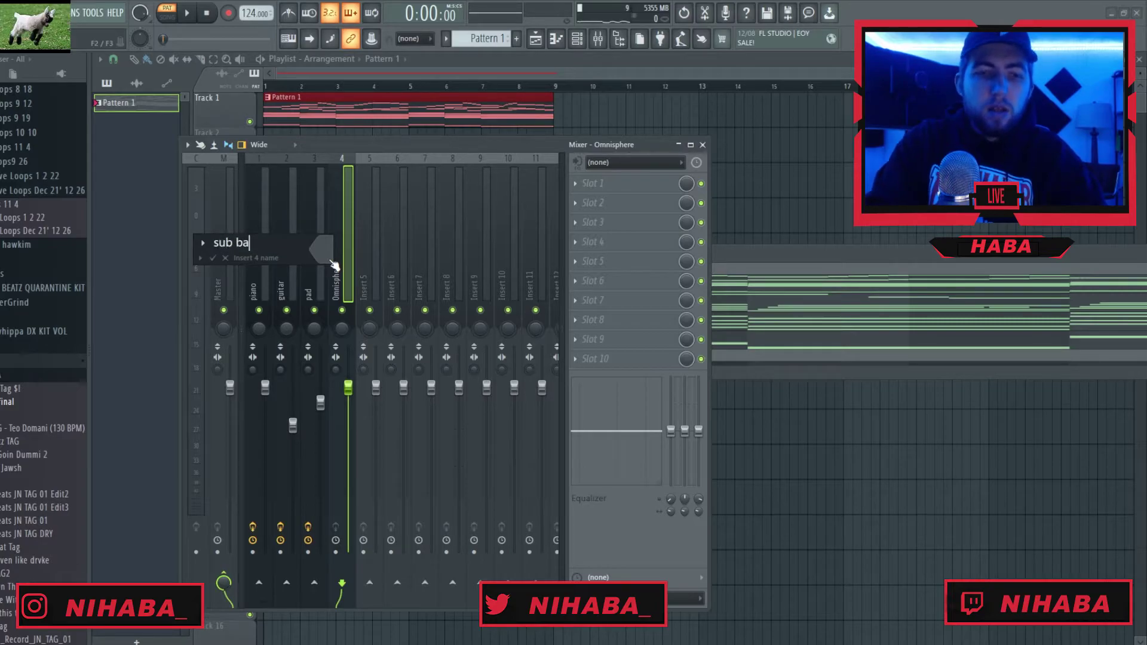
pyautogui.write('sub ba')
pyautogui.press('Return')
pyautogui.press('F9')
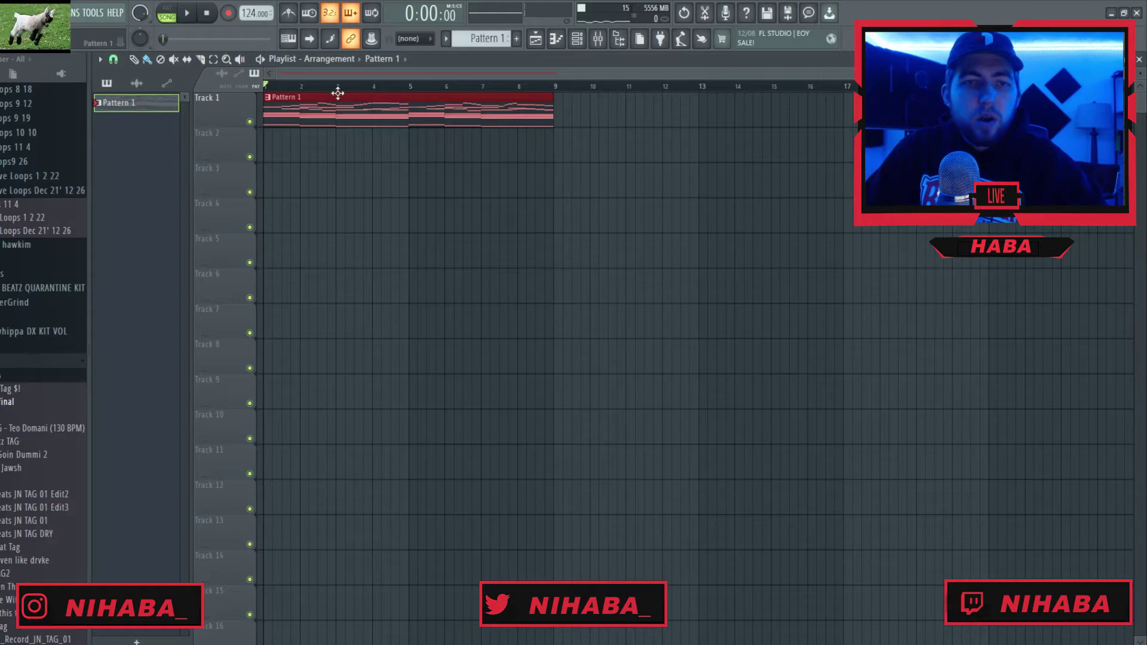
# - Find the Clap - Hitta sample in the drum kit and load it as a new channel
pyautogui.scroll(-10, 17, 365)
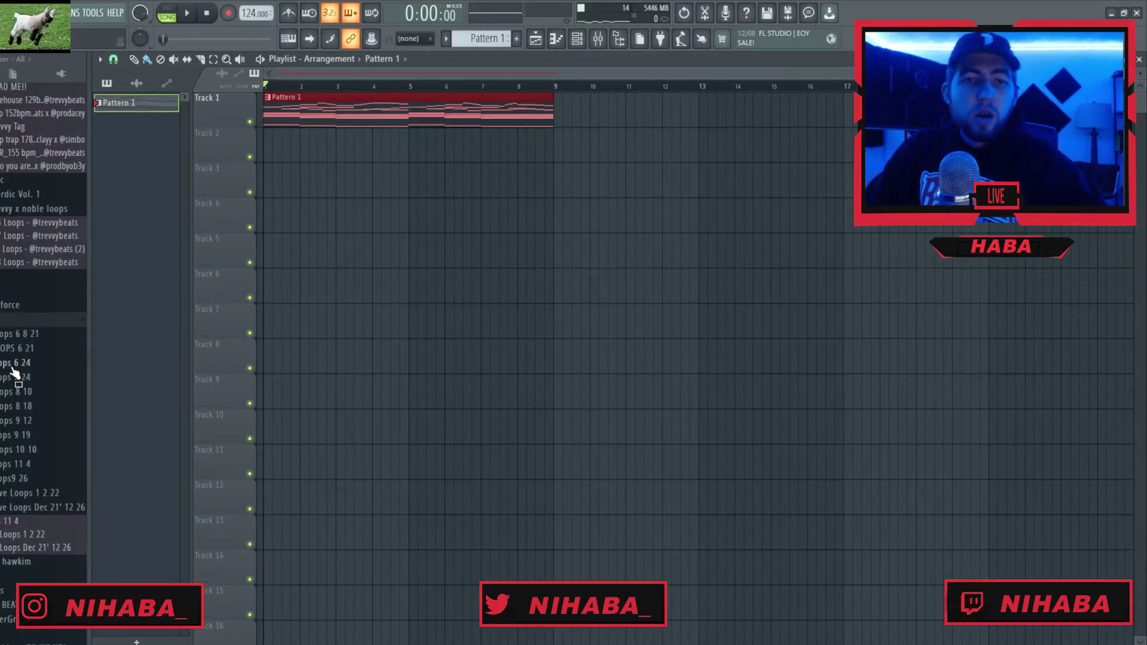
pyautogui.press('F6')
pyautogui.scroll(5, 21, 358)
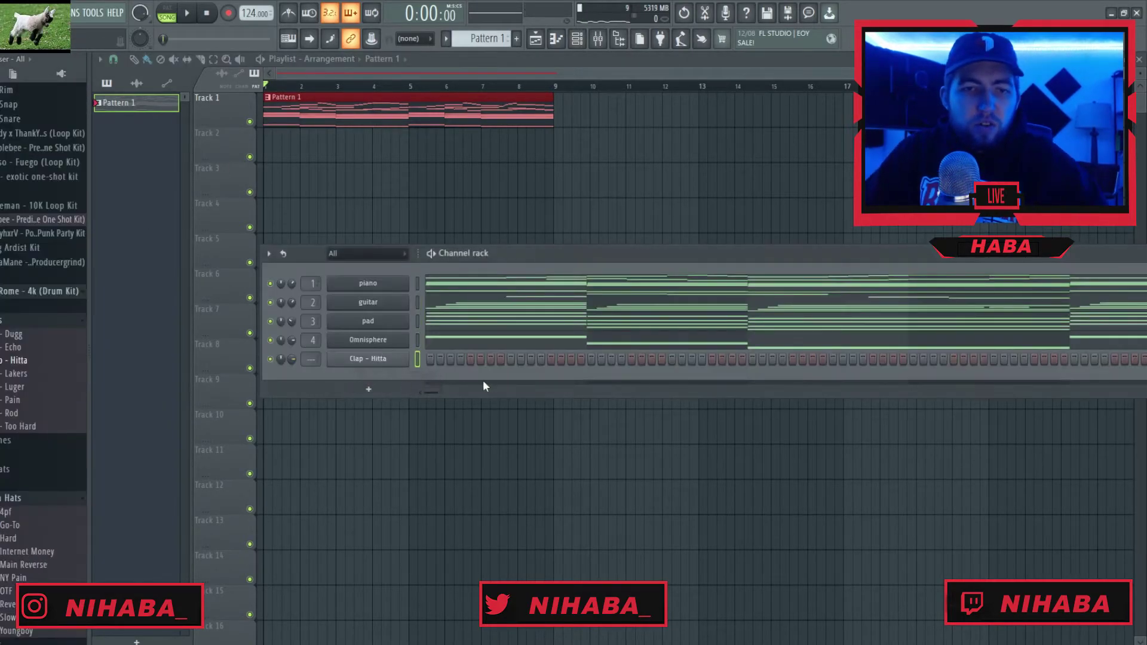
# - Repeat the clap's two-bar pattern, with hits on the third beat, across all eight bars in the piano roll and play it
pyautogui.rightClick(370, 359)
pyautogui.click(439, 359)
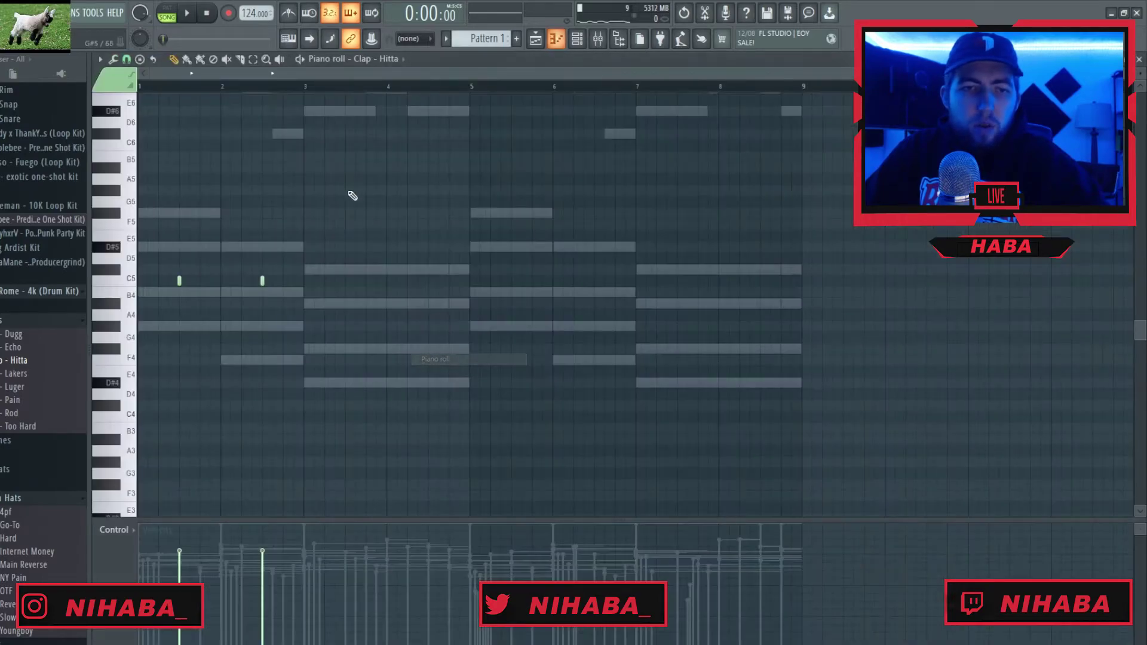
pyautogui.moveTo(306, 90); pyautogui.dragTo(138, 90)
pyautogui.hotkey('ctrl', 'b')
pyautogui.hotkey('ctrl', 'b')
pyautogui.hotkey('ctrl', 'b')
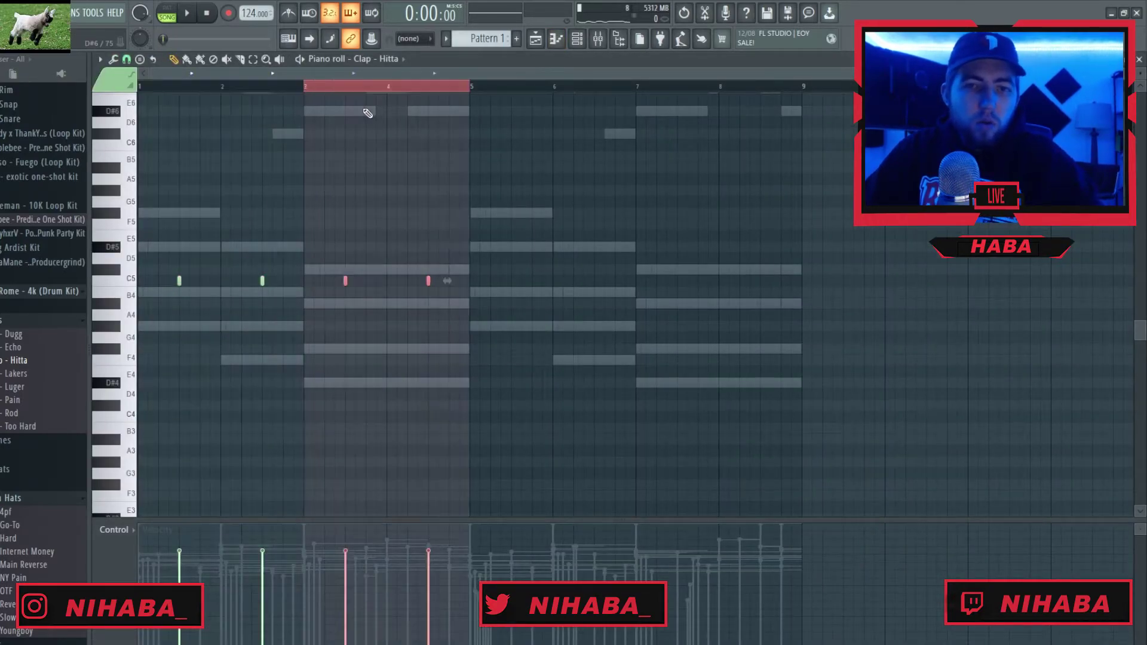
pyautogui.press('space')
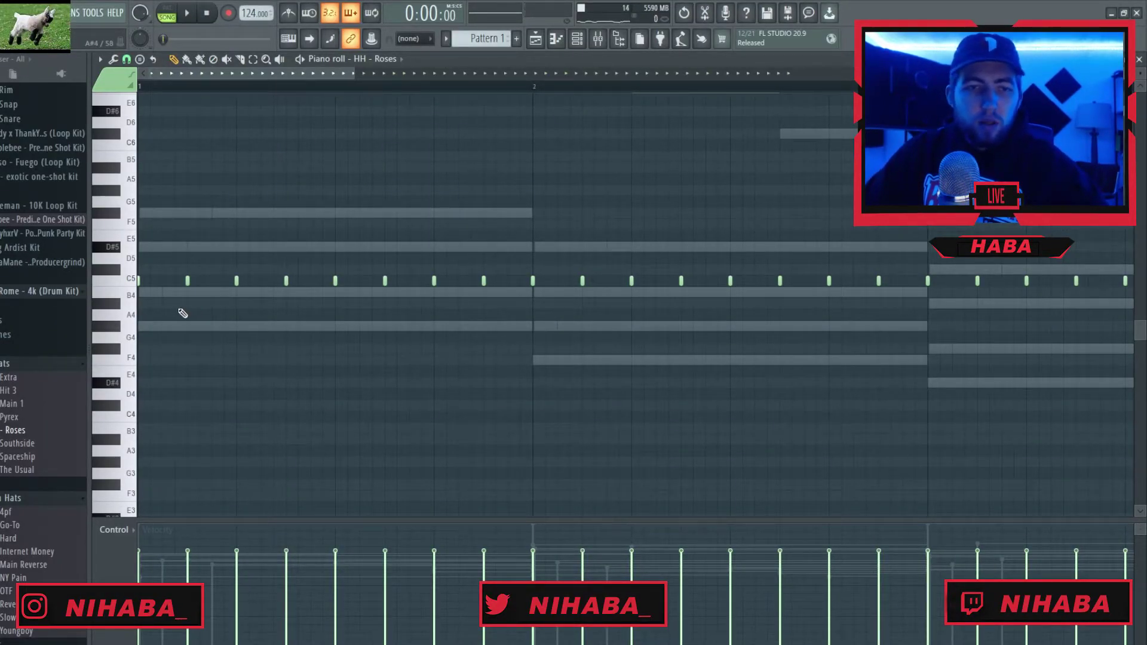
# - Add two quick C5 hits to the HH - Roses pattern early in bar 1 and lower their velocities progressively during playback
pyautogui.scroll(2, 140, 307)
pyautogui.press('space')
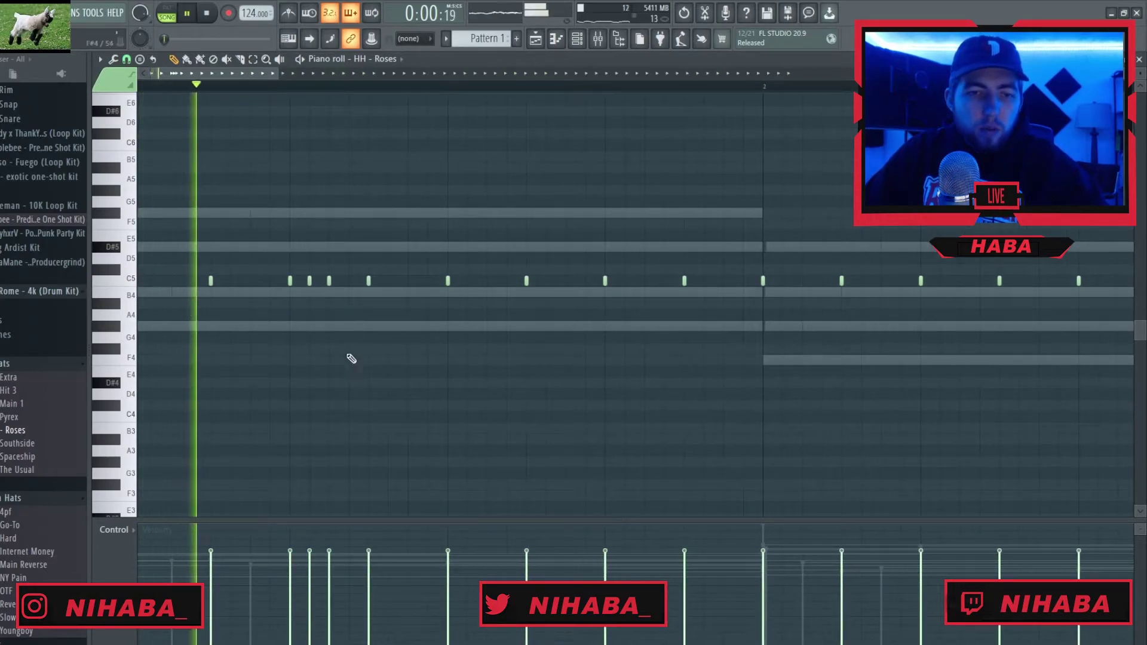
pyautogui.press('space')
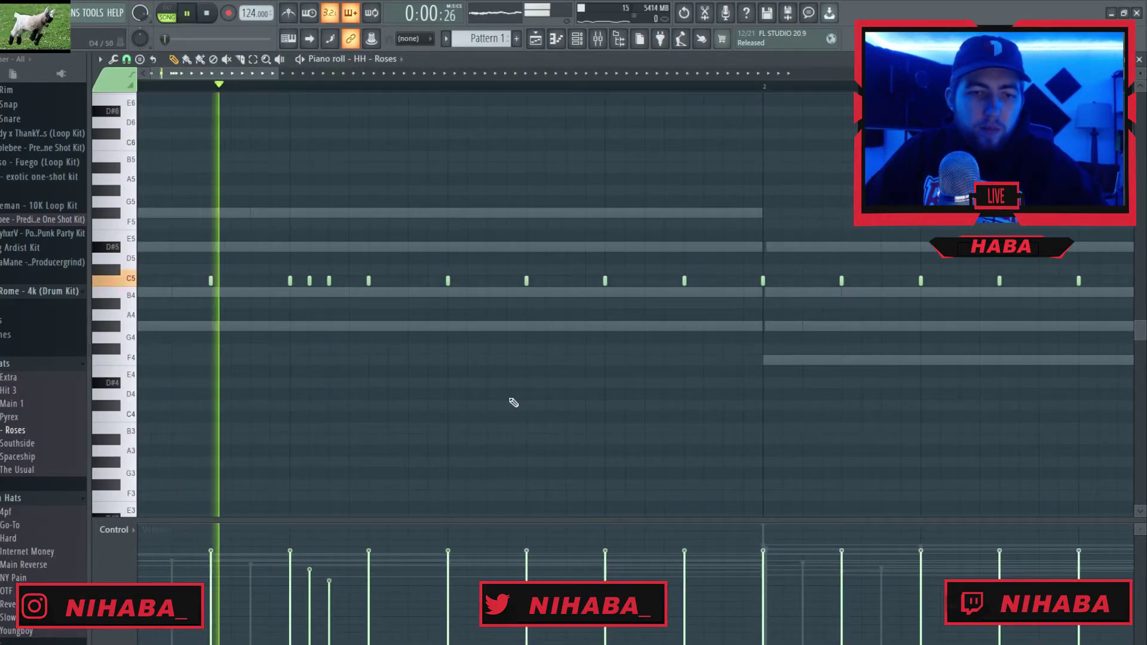
# - Add a quieter A#4 hi-hat hit just before bar 2 and an extra C5 hit between the last two hits of bar 2
pyautogui.hscroll(3, 558, 409)
pyautogui.click(446, 303)
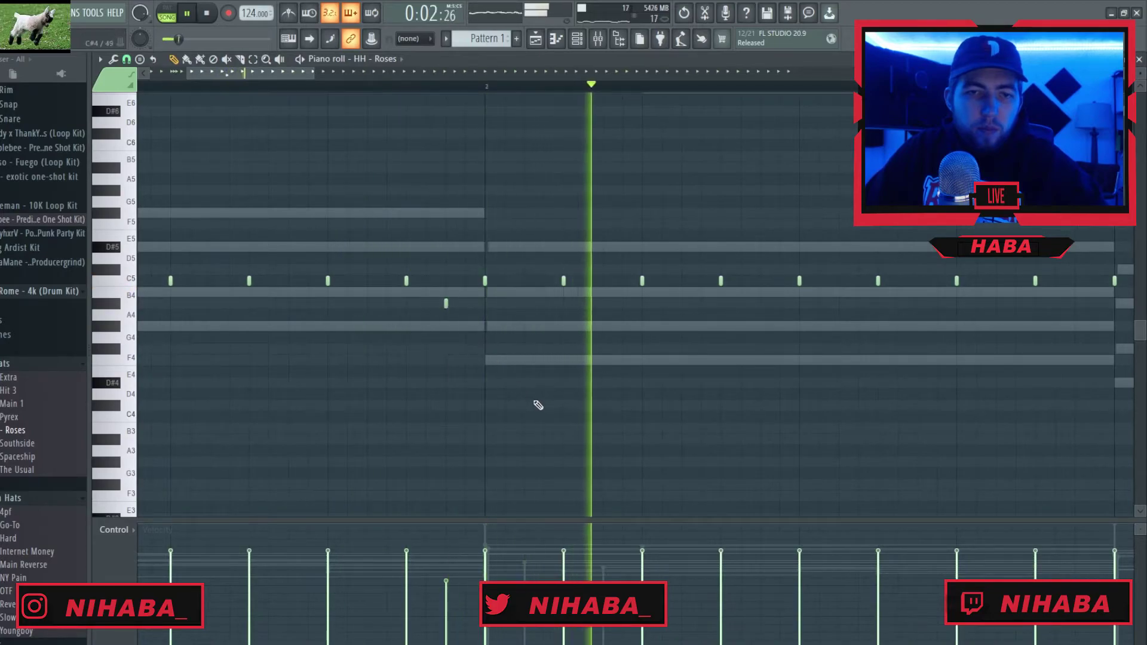
pyautogui.hscroll(2, 701, 370)
pyautogui.click(954, 282)
pyautogui.press('space')
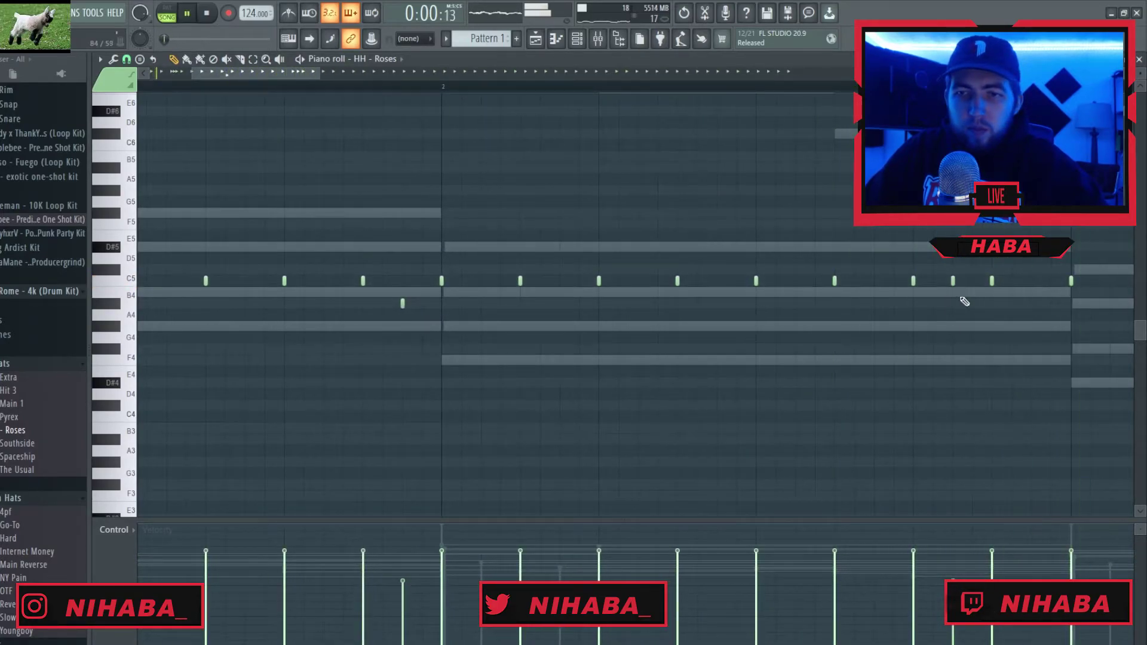
# - Replace the hi-hats in bars 5–8 with a copy of bars 1–4 and restore the short note lengths
pyautogui.scroll(-5, 762, 359)
pyautogui.moveTo(512, 281); pyautogui.dragTo(925, 330)
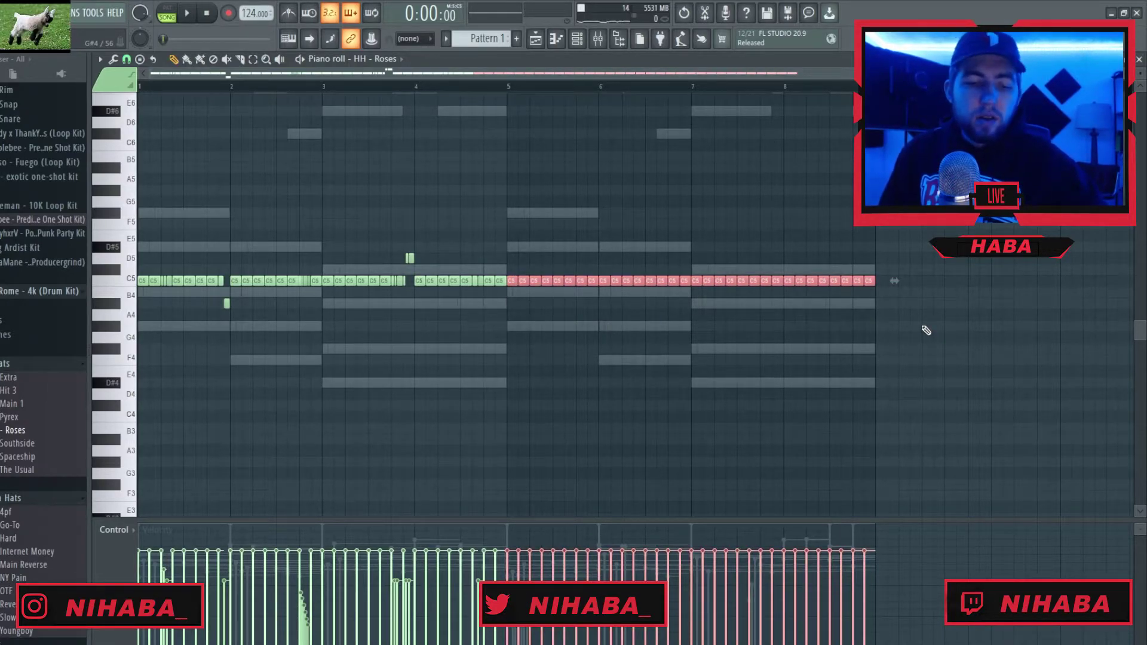
pyautogui.press('Delete')
pyautogui.hotkey('ctrl', 'z')
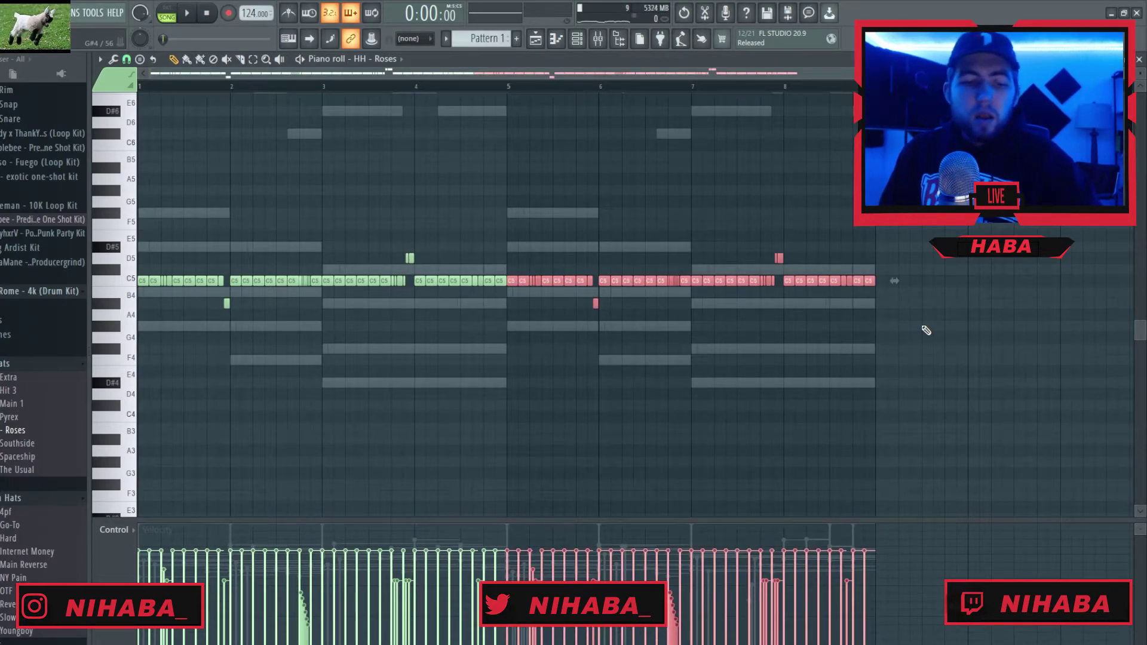
pyautogui.click(925, 331)
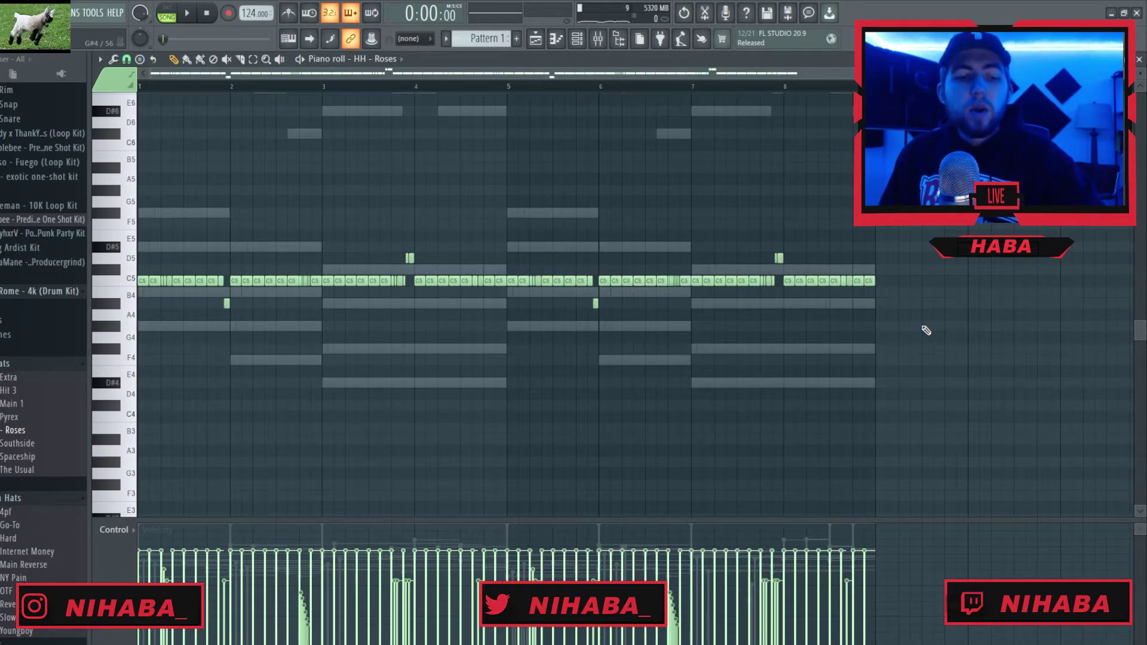
pyautogui.hotkey('ctrl', 'z')
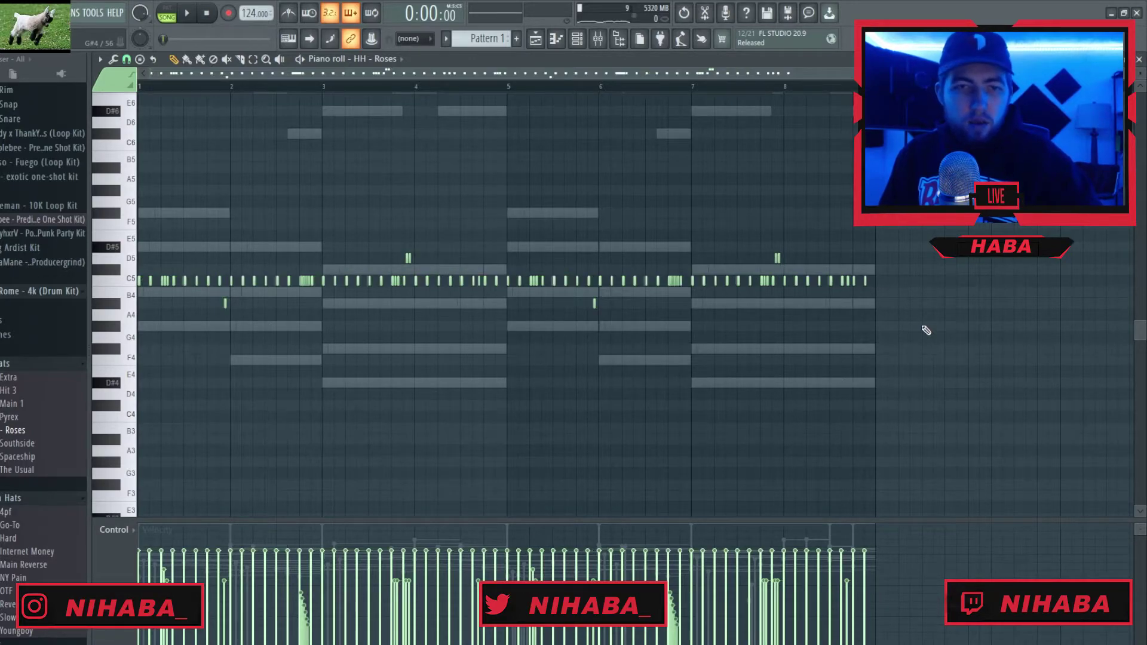
# - Browse the kit's 808 samples during playback and load 808 - Boosted Spinz as a new channel
pyautogui.press('F6')
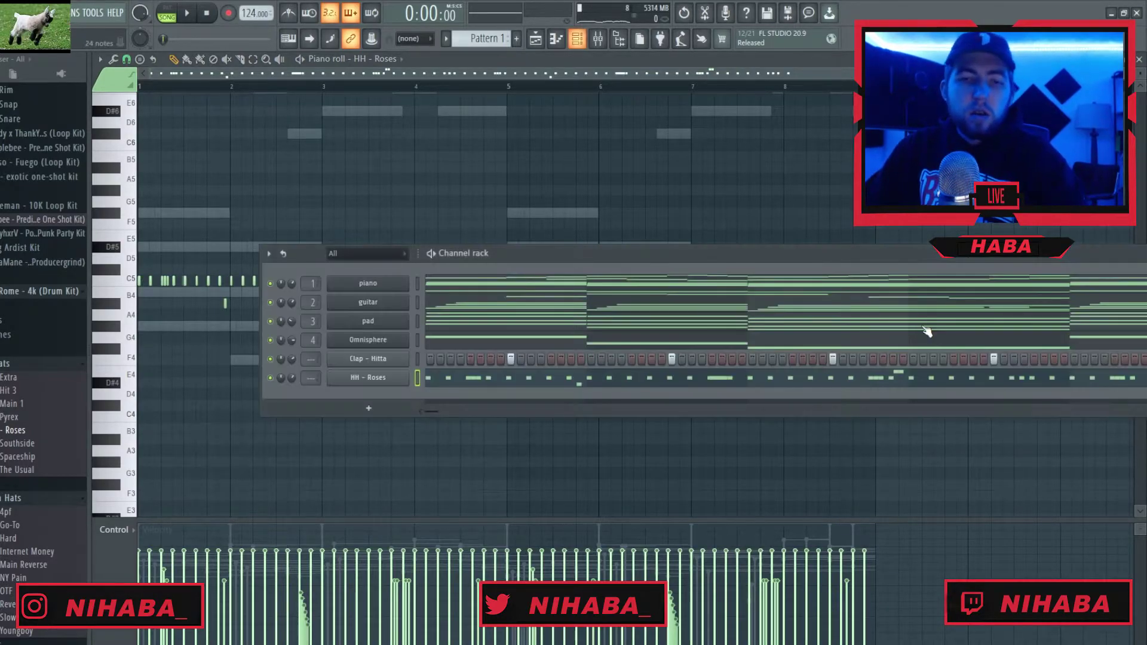
pyautogui.press('space')
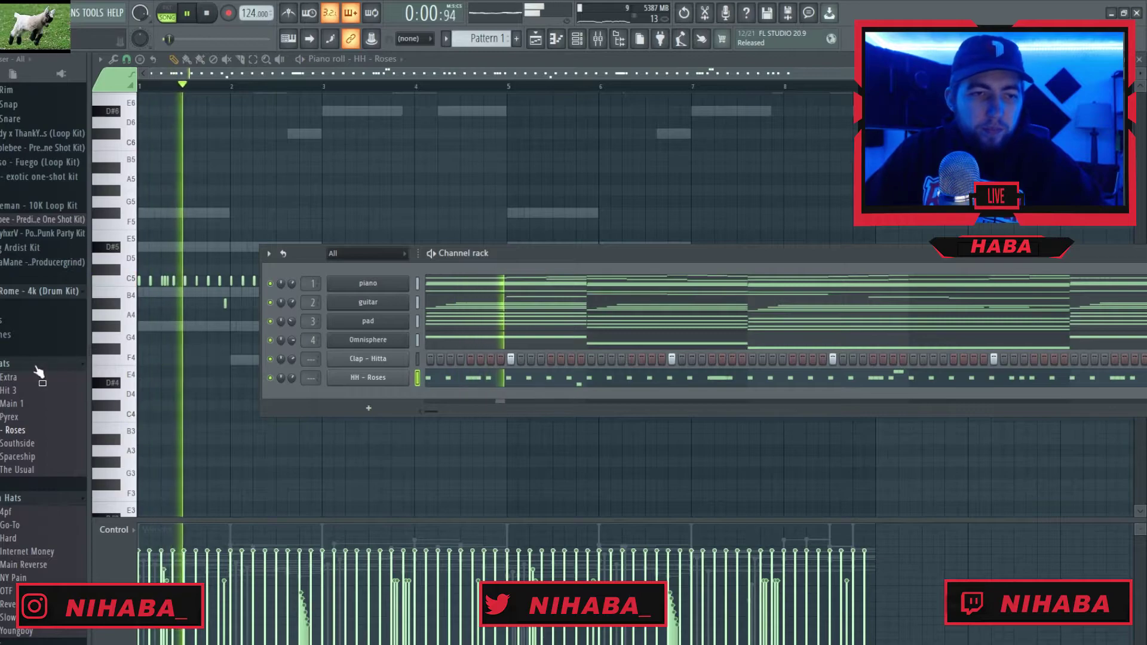
pyautogui.click(5, 307)
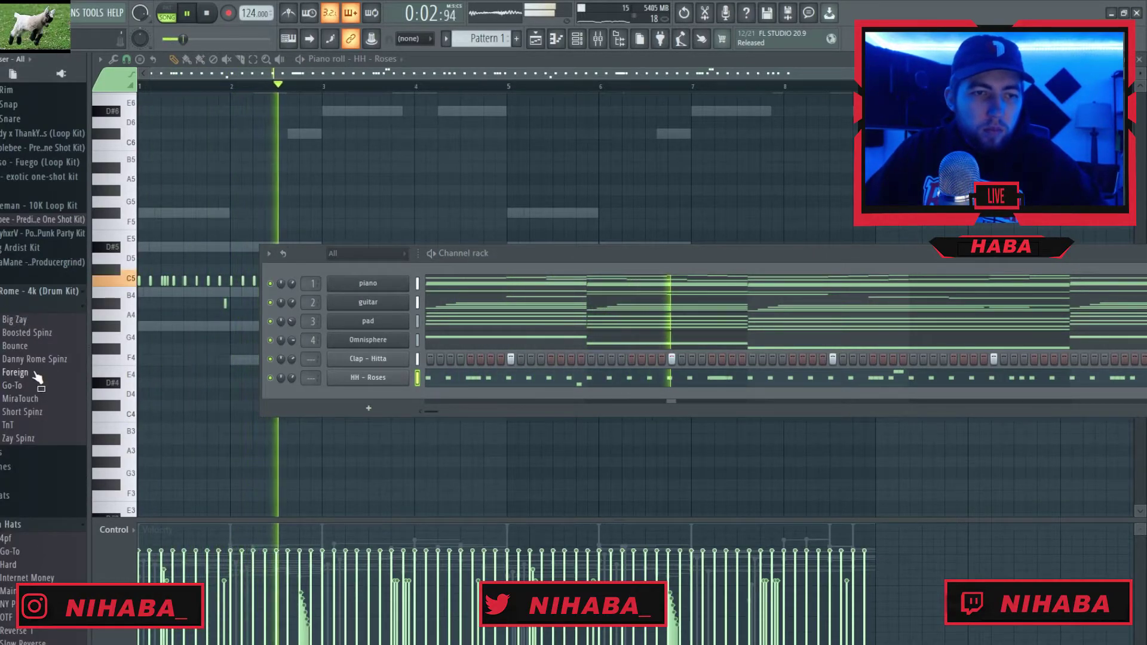
pyautogui.moveTo(36, 333); pyautogui.dragTo(352, 370)
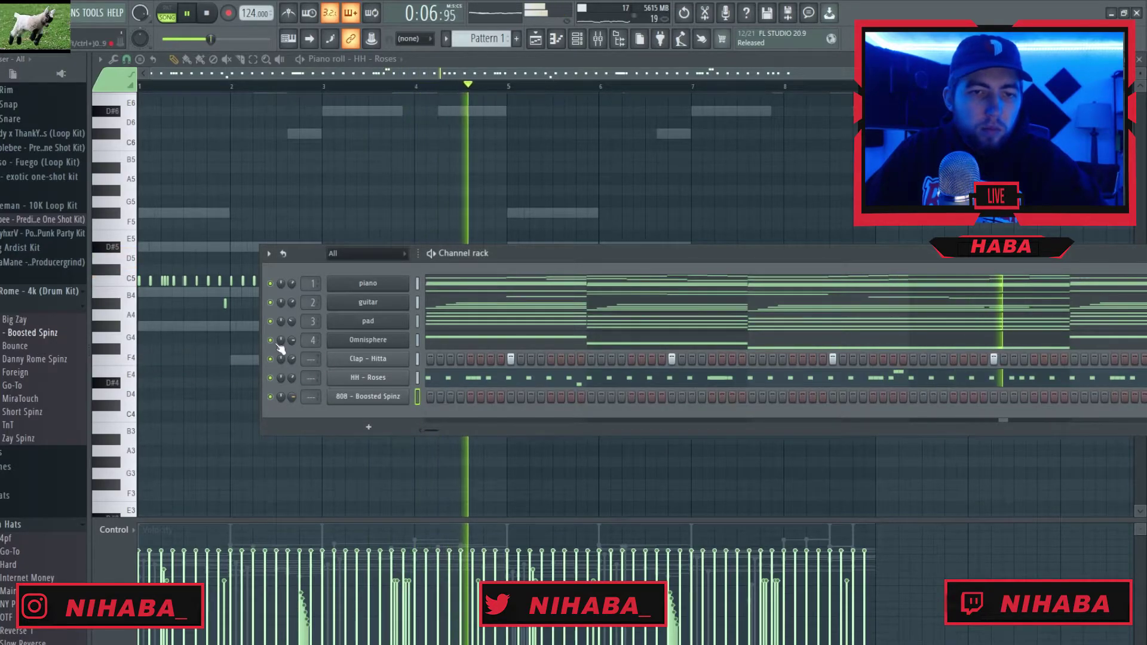
# - Stop playback, mute the Omnisphere bass channel and select the 808 - Boosted Spinz channel
pyautogui.press('space')
pyautogui.rightClick(389, 396)
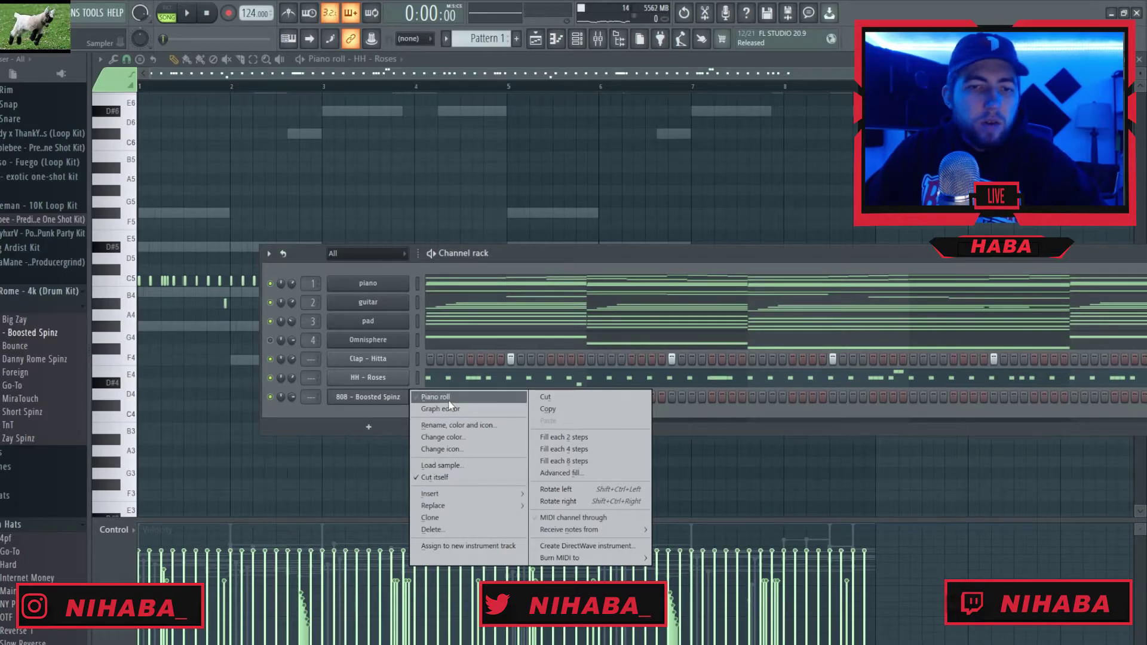
pyautogui.click(361, 405)
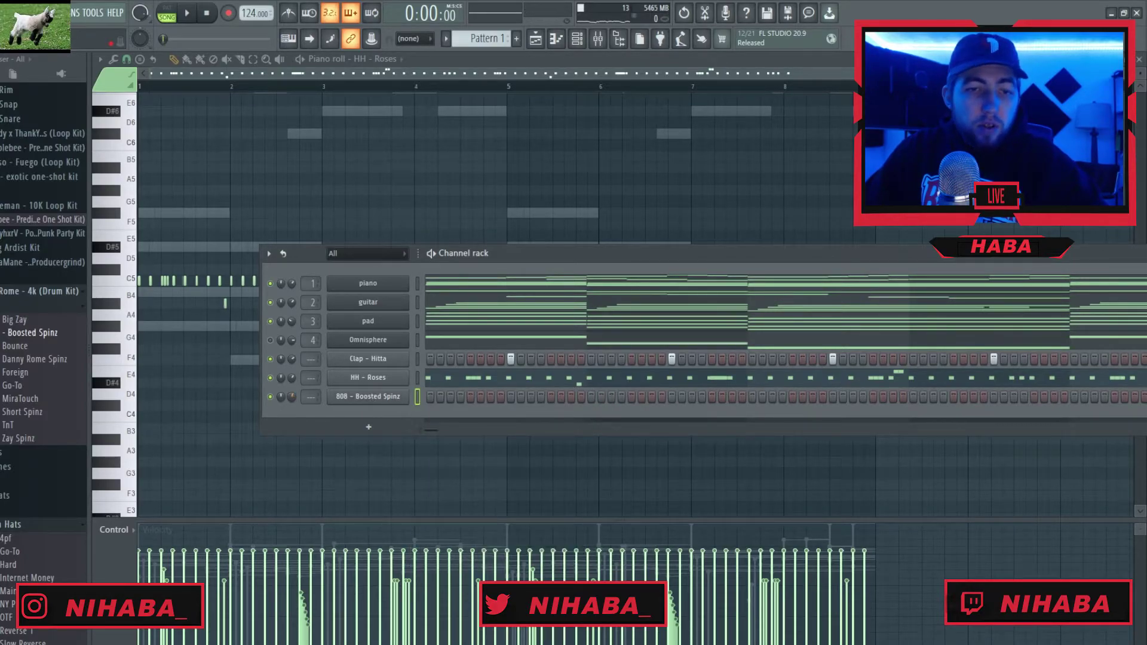
# - Enter 808 notes G#4, F4 and D#4 at the starts of bars 1, 2 and 3, and raise them an octave
pyautogui.rightClick(371, 402)
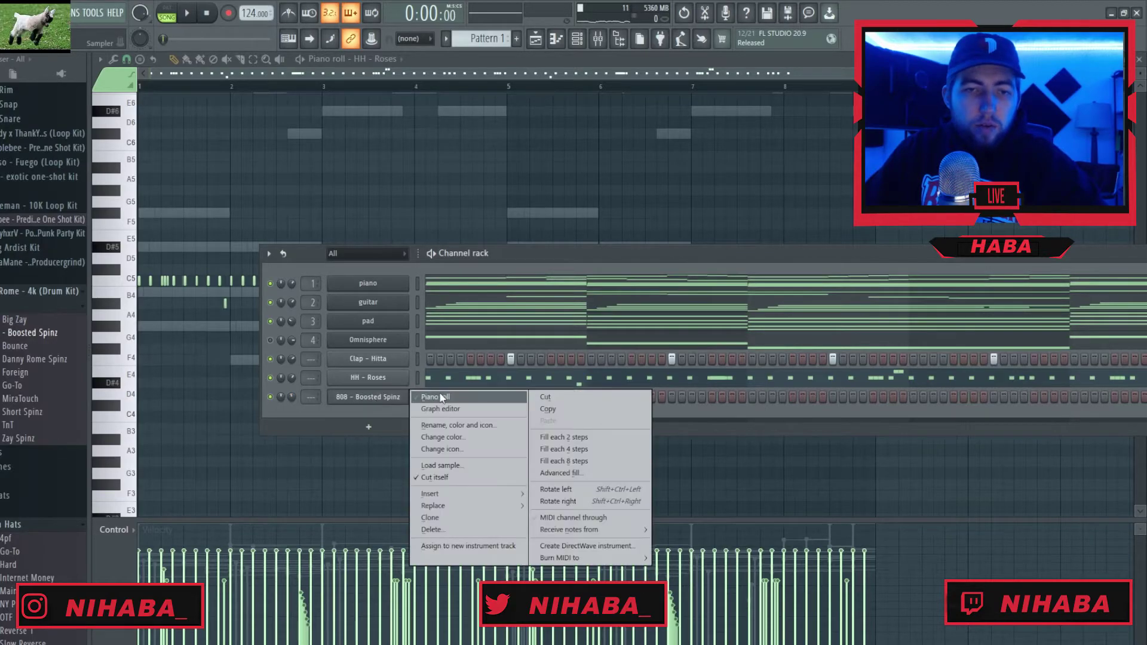
pyautogui.click(441, 398)
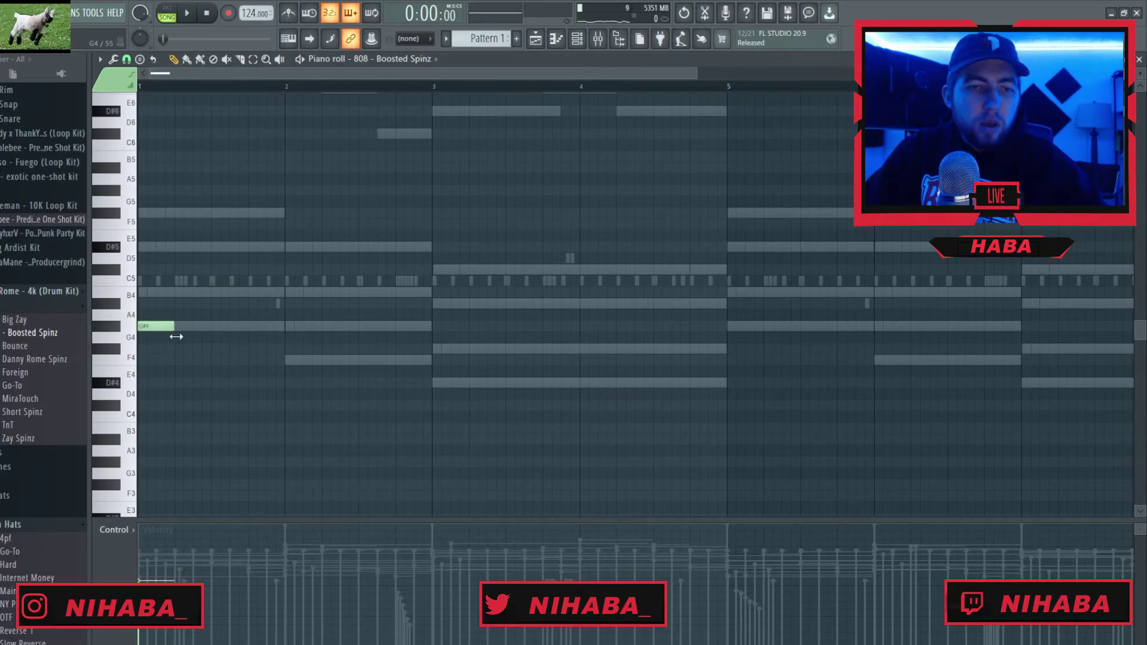
pyautogui.click(285, 361)
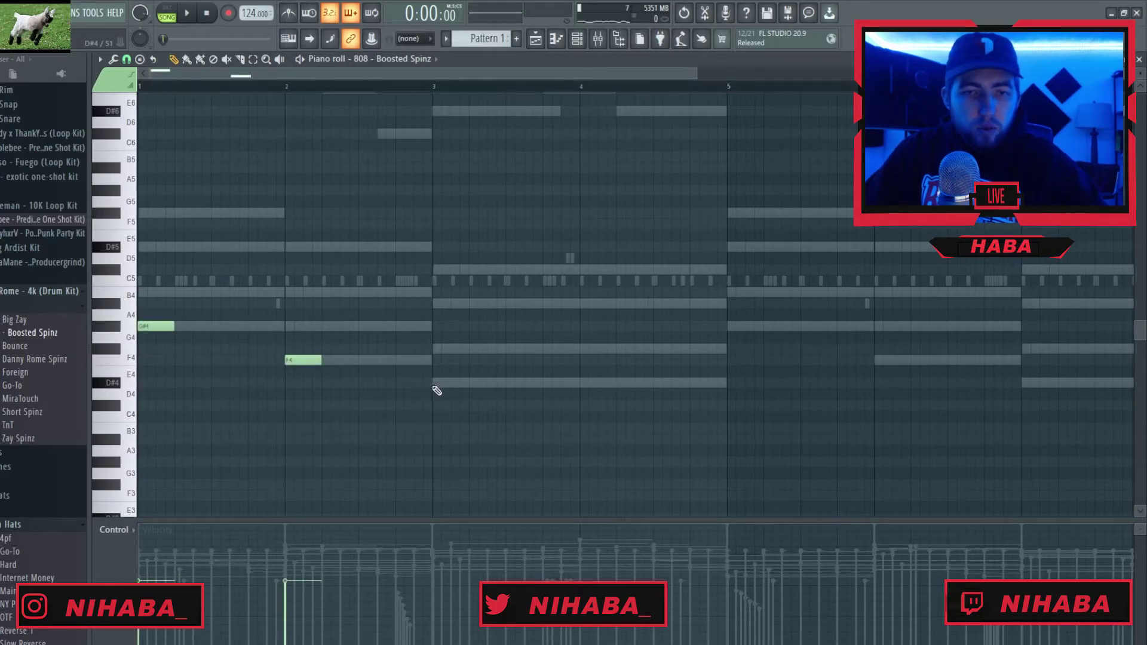
pyautogui.click(434, 385)
pyautogui.hotkey('ctrl', 'Up')
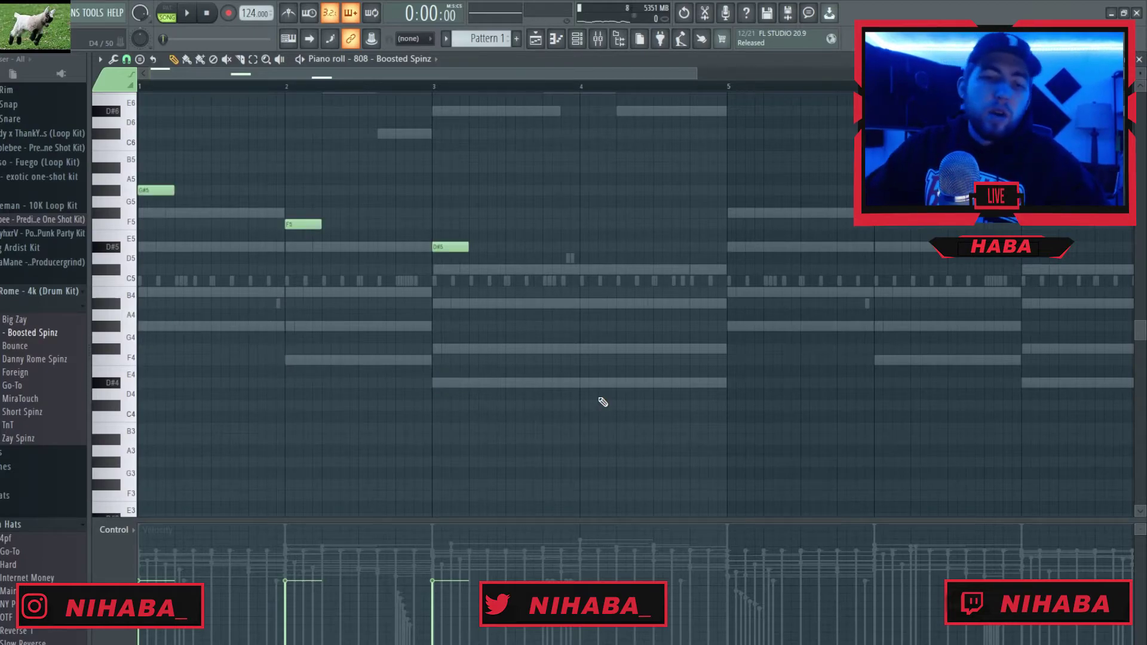
pyautogui.scroll(5, 287, 391)
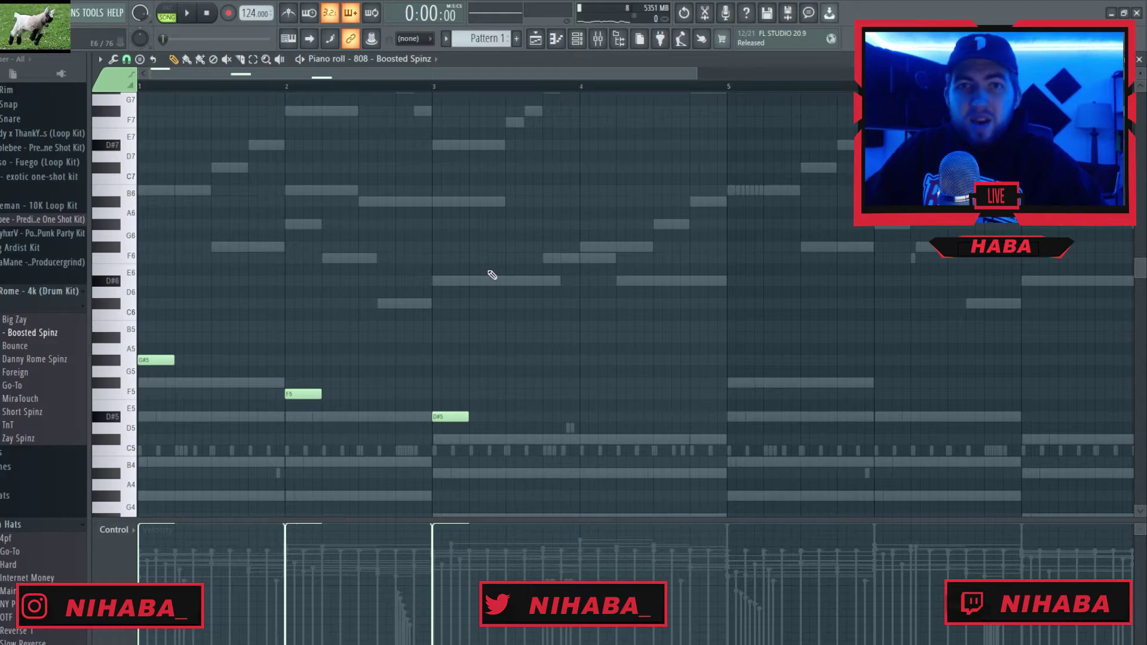
# - During playback, move the F5 808 note one beat later in bar 2 and add three more D#5 notes across bars 3–4
pyautogui.press('space')
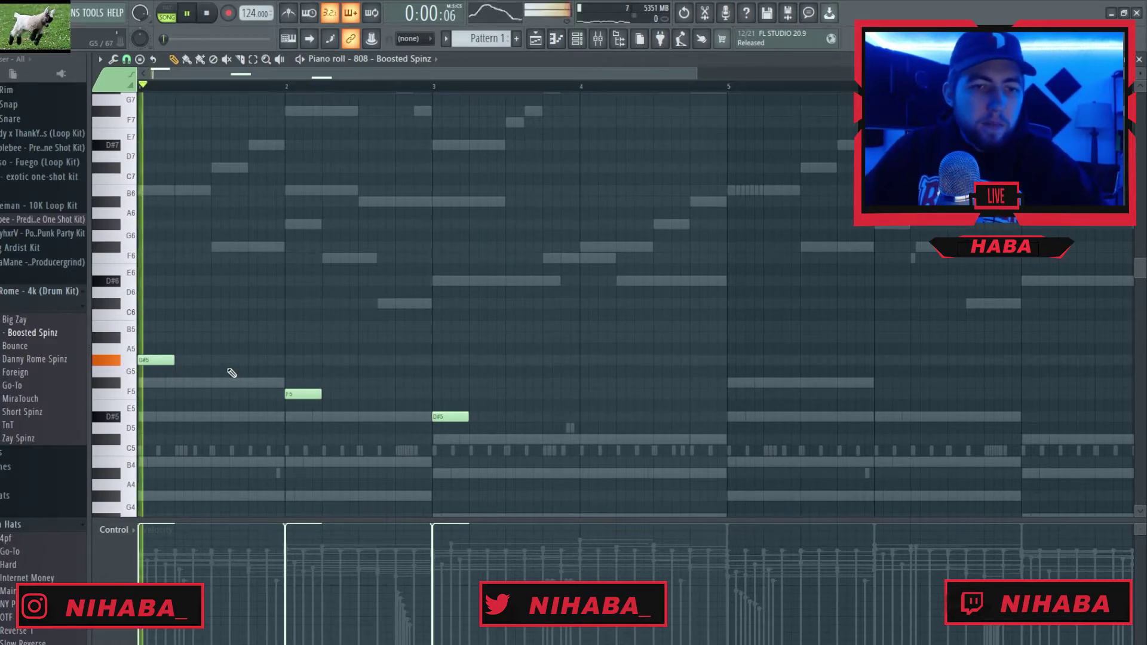
pyautogui.moveTo(299, 394); pyautogui.dragTo(335, 396)
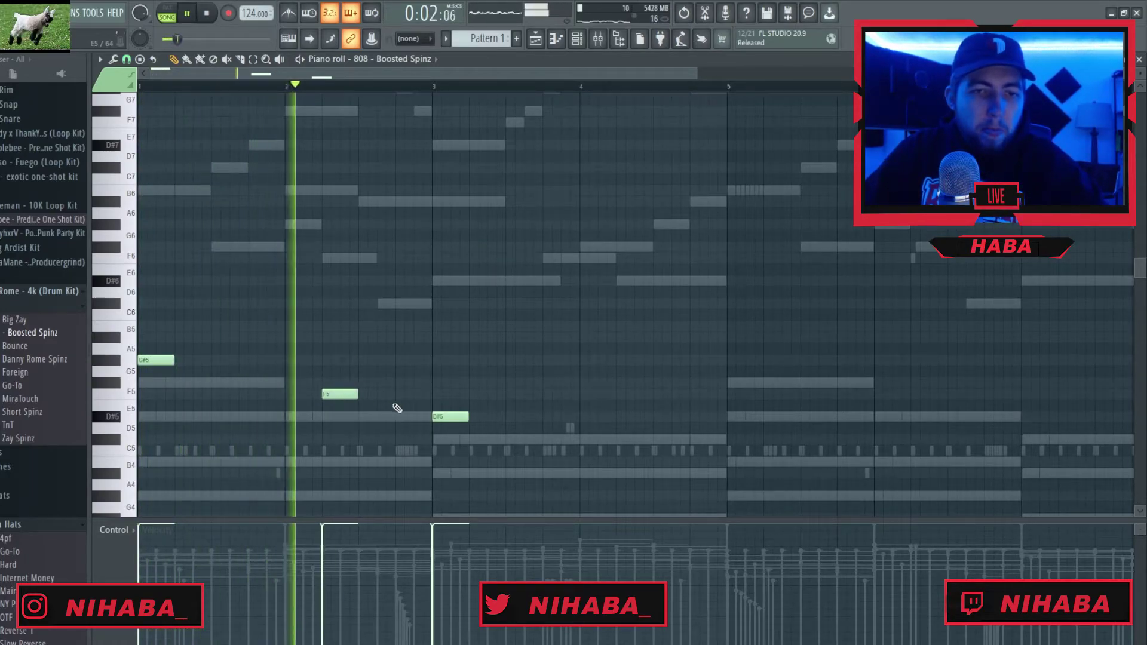
pyautogui.click(547, 416)
pyautogui.click(621, 416)
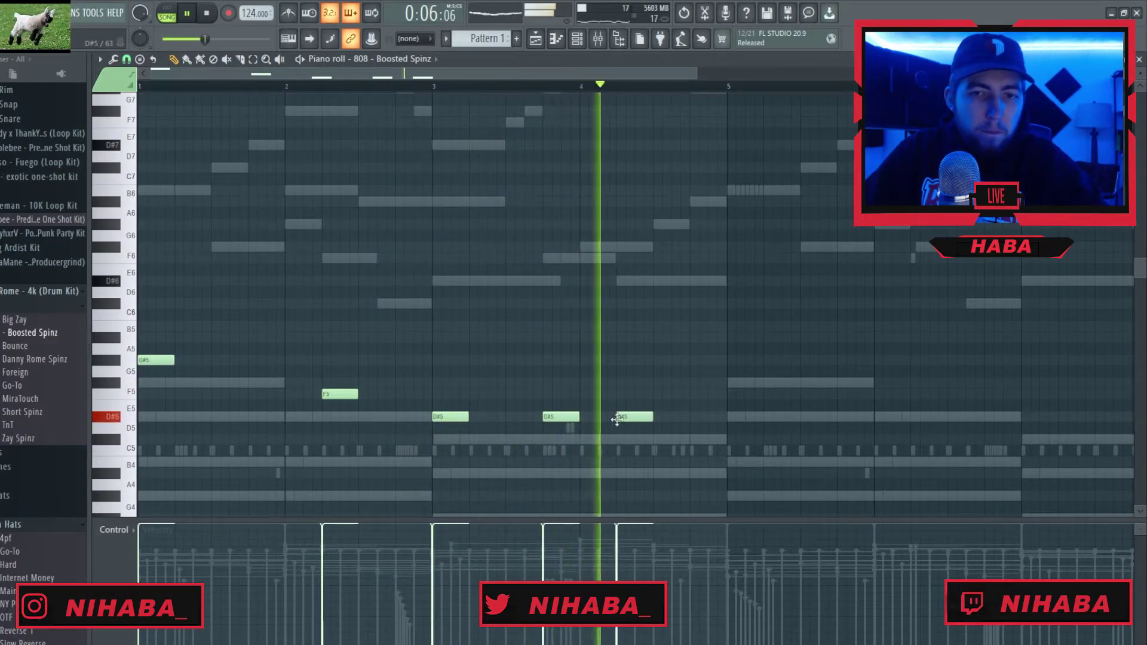
pyautogui.click(675, 416)
# - Duplicate the 808 notes of bars 1–4 into bars 5–8
pyautogui.scroll(-3, 630, 272)
pyautogui.moveTo(651, 205); pyautogui.dragTo(141, 513)
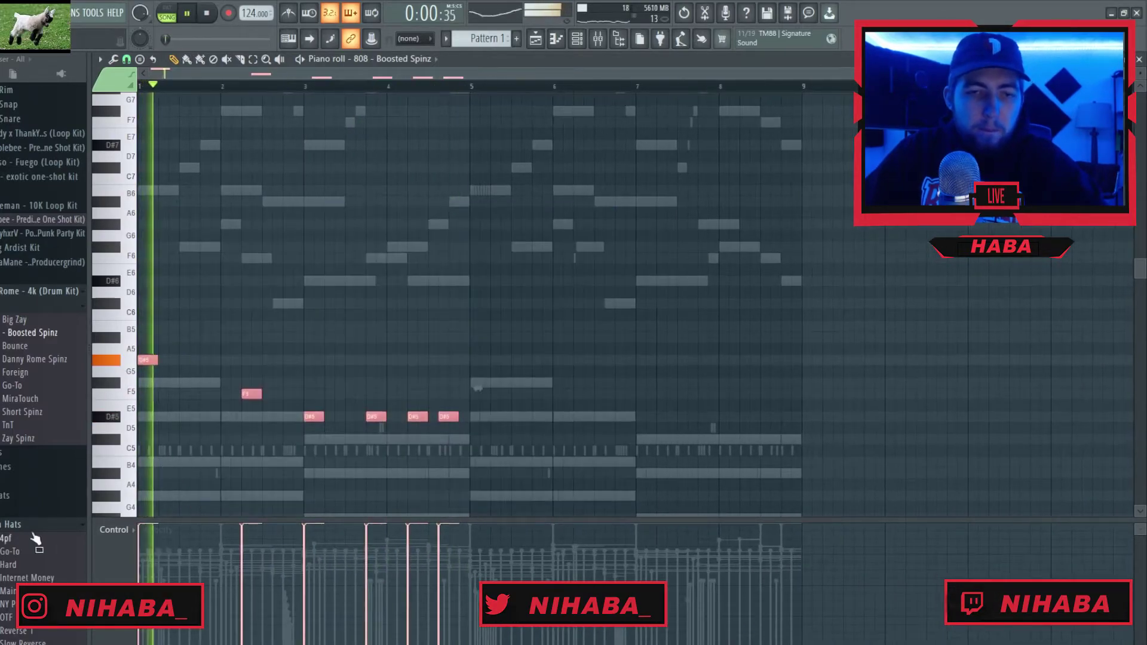
pyautogui.moveTo(156, 369); pyautogui.dragTo(475, 384)
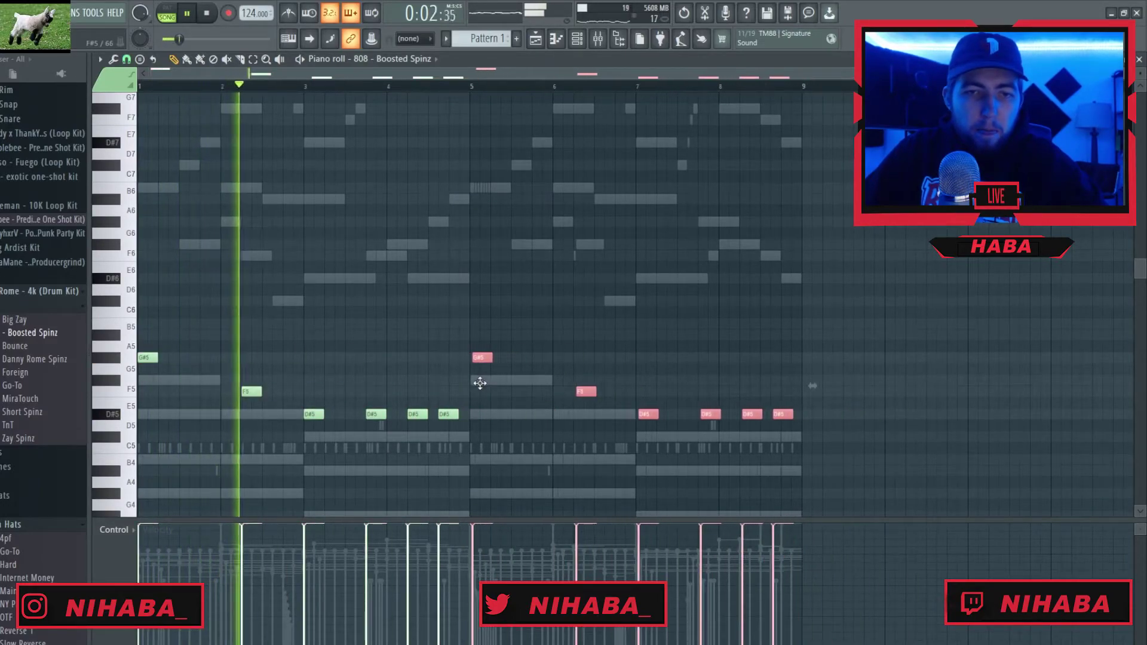
pyautogui.click(507, 464)
# - Stop playback and add a roll of five short F6 808 notes with rising velocities at the start of bar 6
pyautogui.scroll(2, 514, 442)
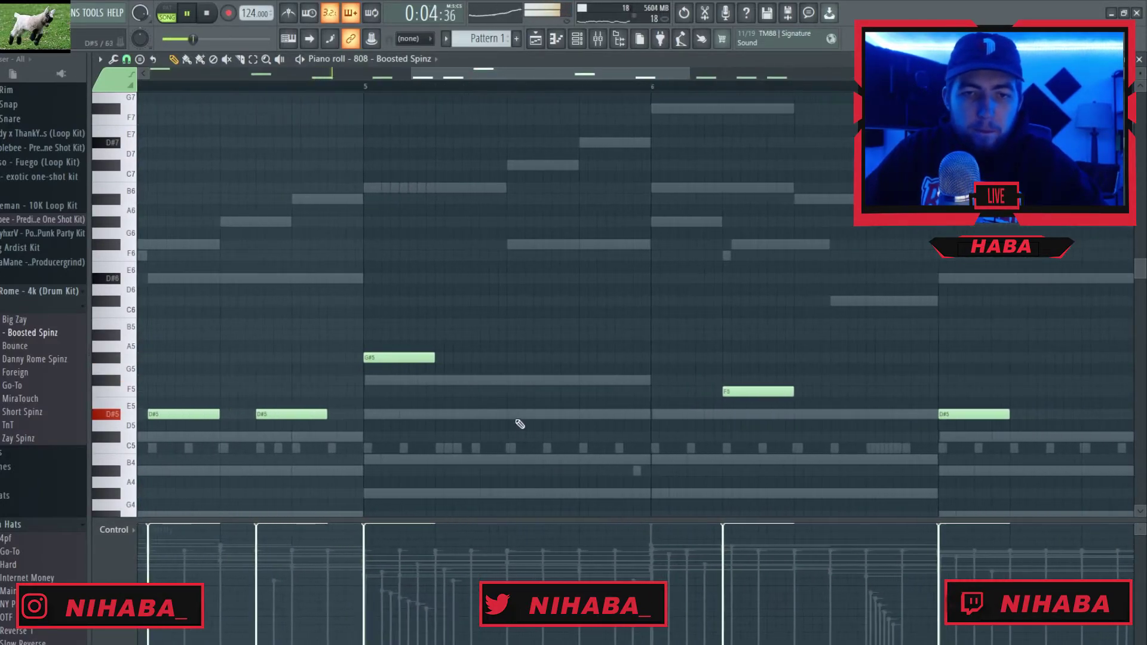
pyautogui.scroll(2, 594, 358)
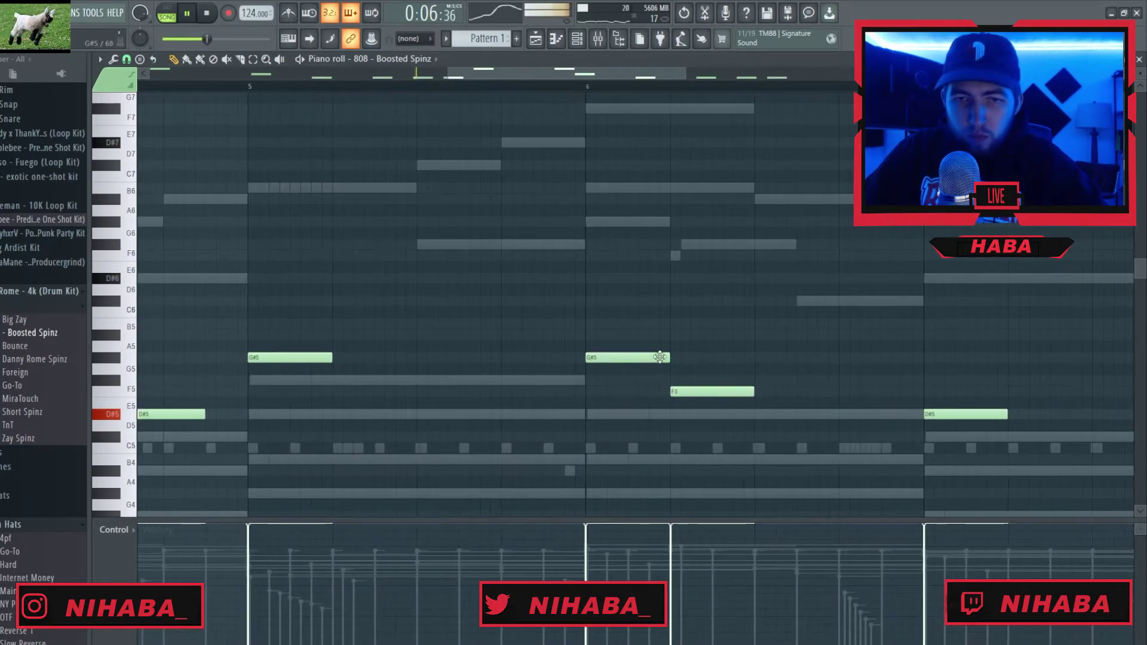
pyautogui.moveTo(669, 357); pyautogui.dragTo(590, 358)
pyautogui.press('space')
pyautogui.scroll(-4, 485, 443)
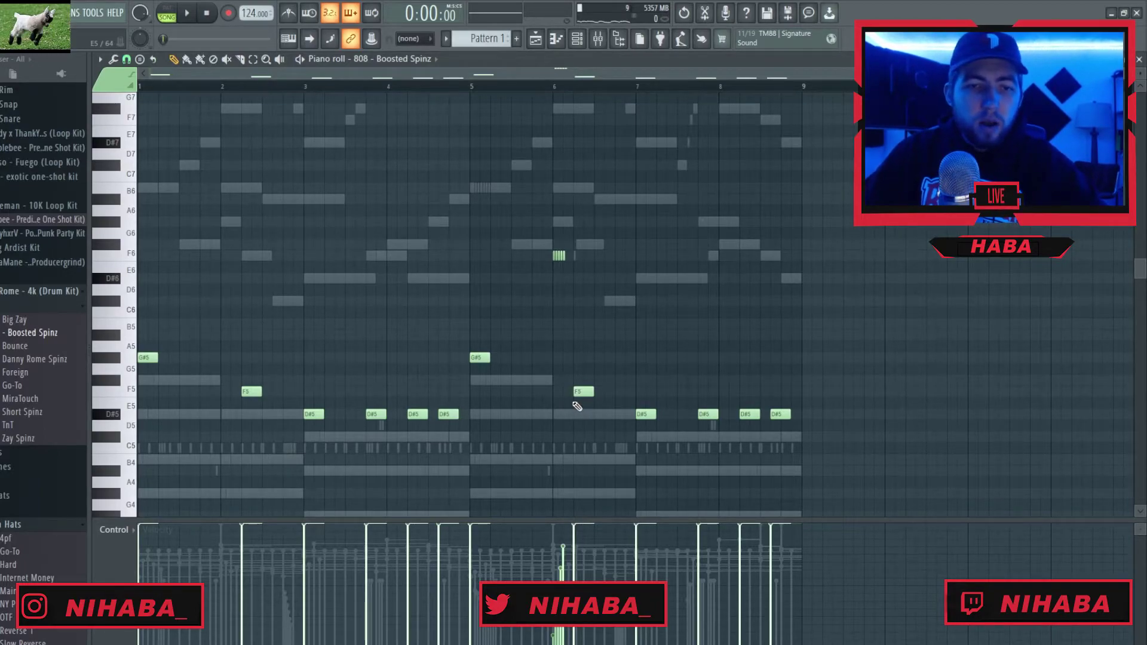
# - Play back the 808 line and check the F6 roll at bar 6 against the rest of the beat
pyautogui.press('space')
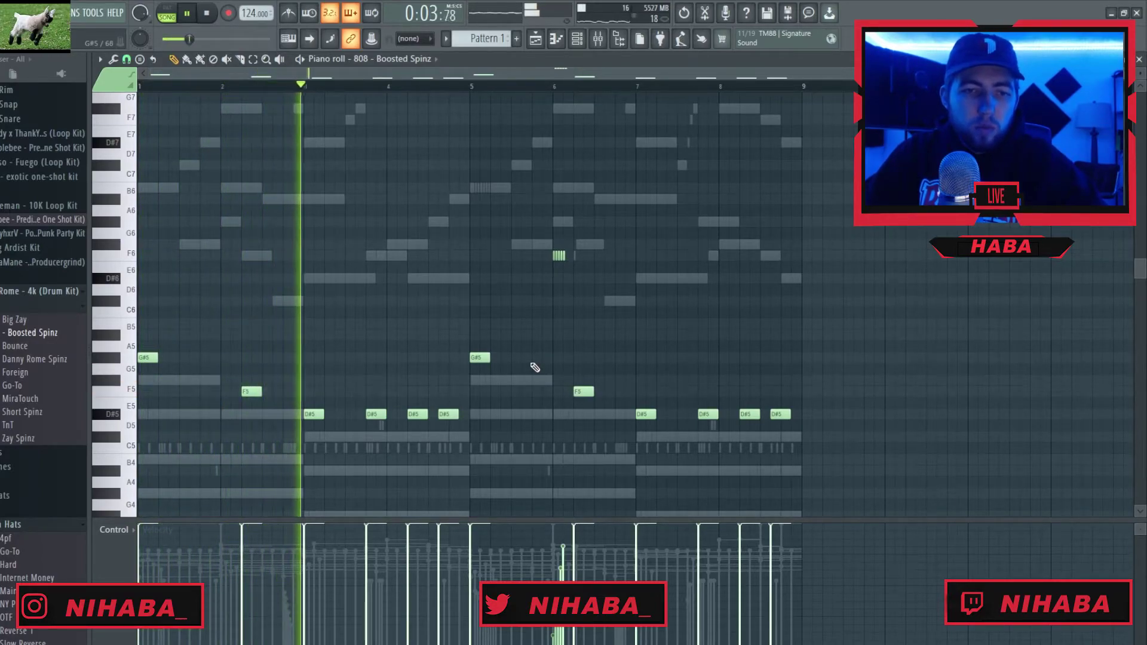
pyautogui.scroll(-5, 541, 372)
pyautogui.scroll(-2, 542, 373)
pyautogui.scroll(6, 542, 373)
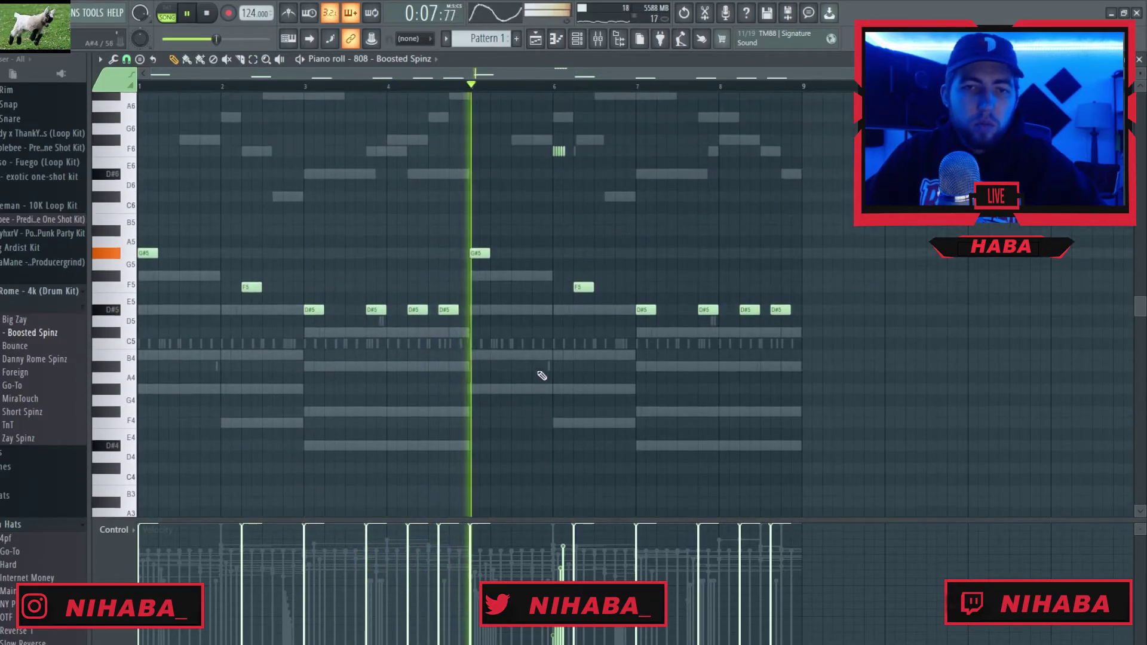
pyautogui.scroll(2, 541, 375)
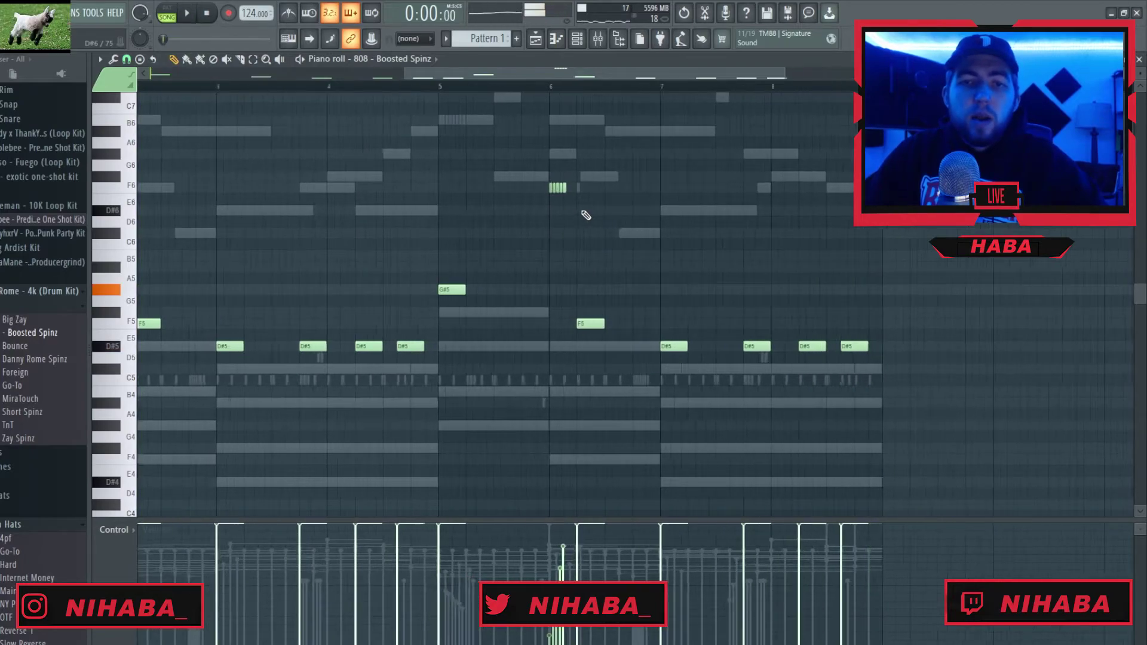
pyautogui.scroll(3, 589, 218)
pyautogui.click(430, 88)
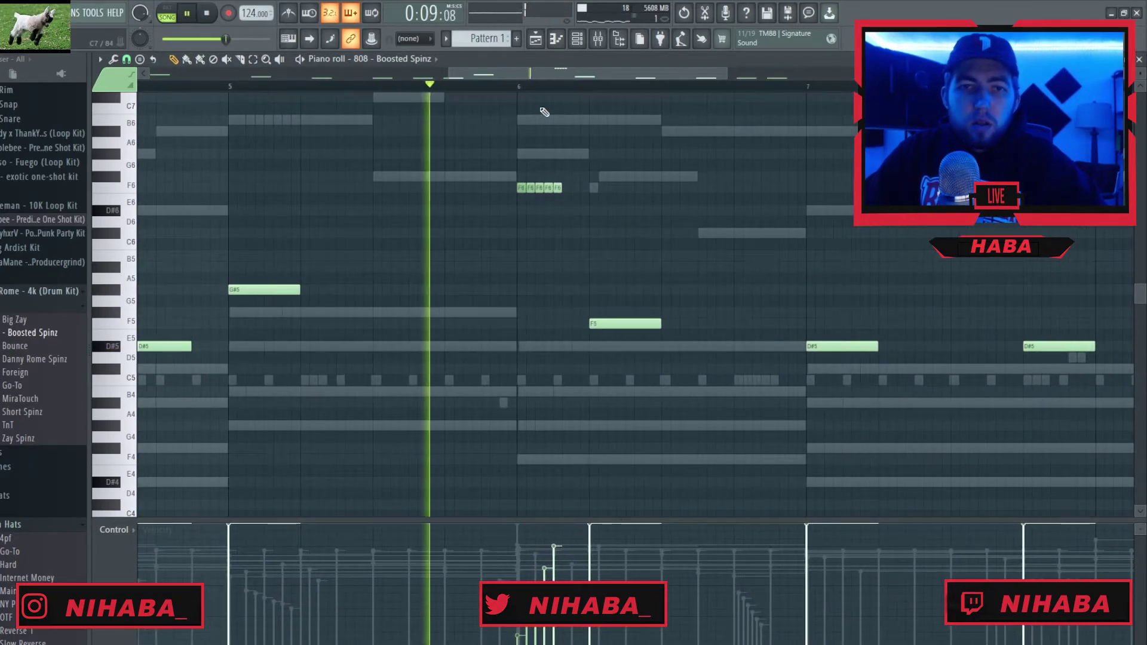
pyautogui.press('space')
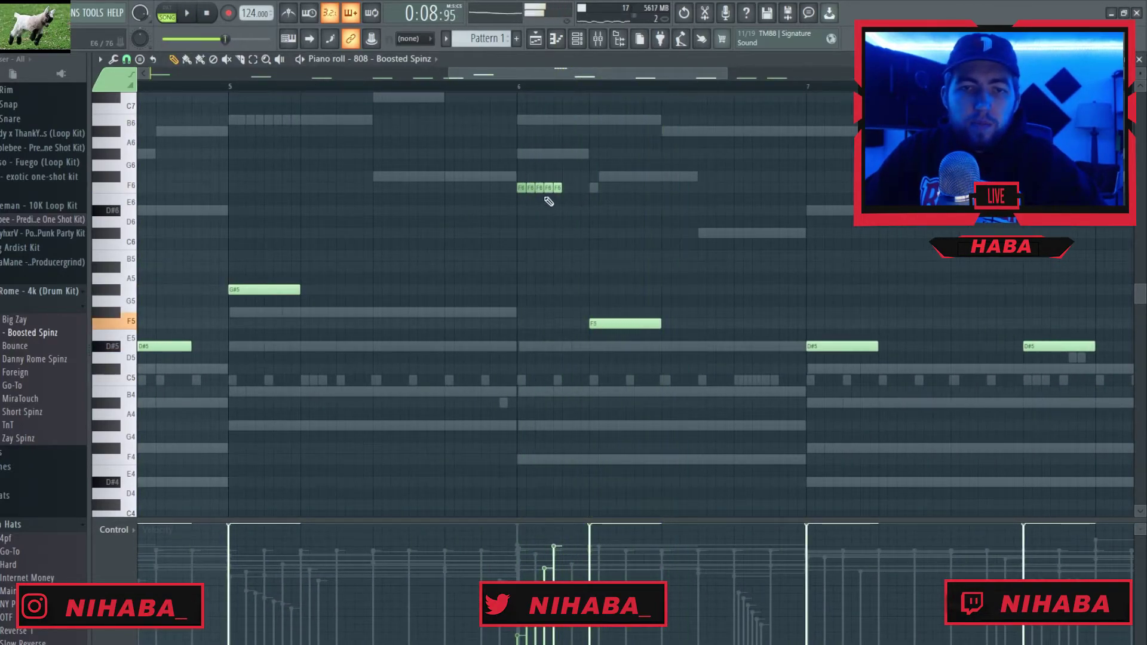
# - Redraw the velocities of the five F6 roll notes at bar 6 as an even, steeper upward ramp and enlarge the velocity area
pyautogui.scroll(2, 505, 242)
pyautogui.moveTo(666, 171); pyautogui.dragTo(460, 276)
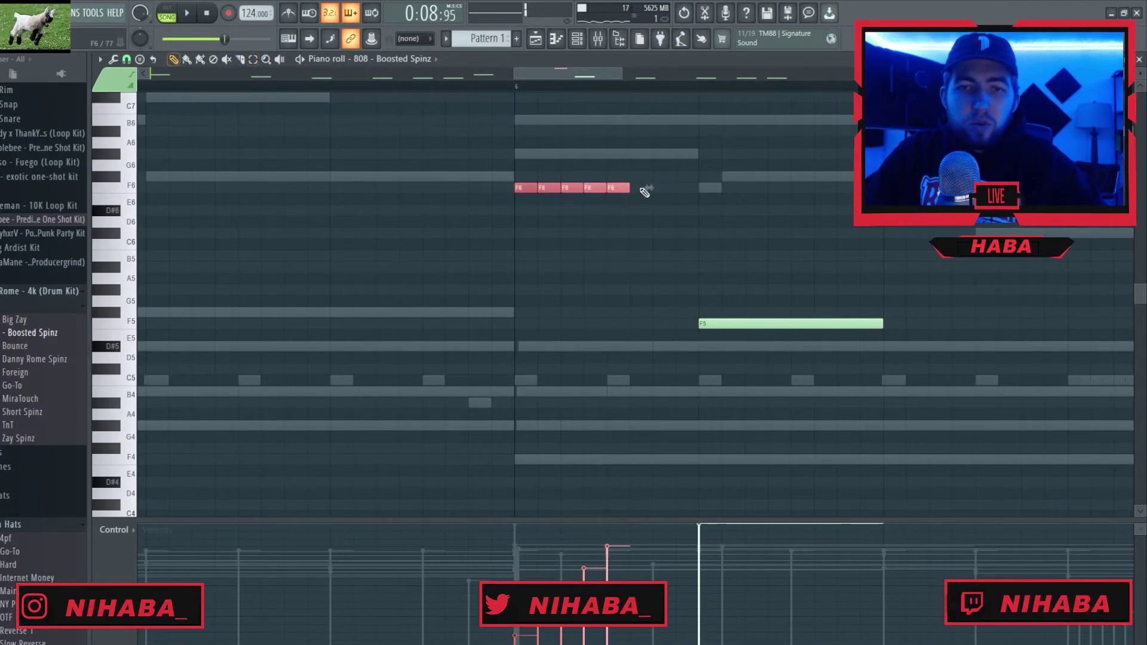
pyautogui.click(616, 242)
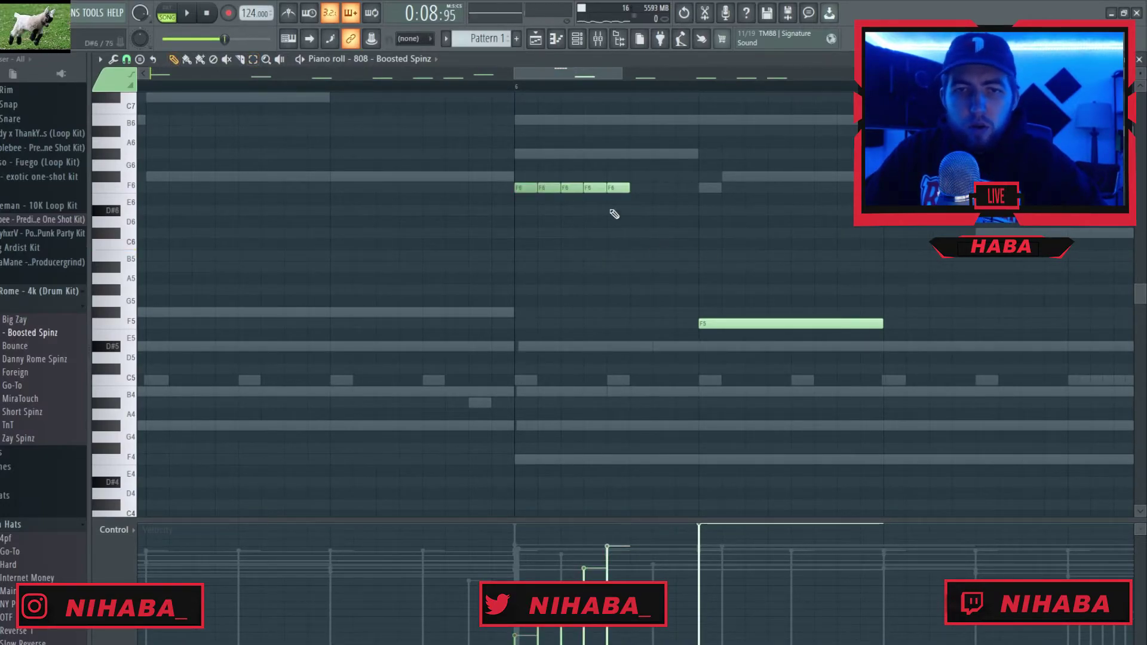
pyautogui.moveTo(515, 639)
pyautogui.mouseDown()
pyautogui.moveTo(628, 572)
pyautogui.moveTo(651, 506)
pyautogui.moveTo(631, 495)
pyautogui.mouseUp()
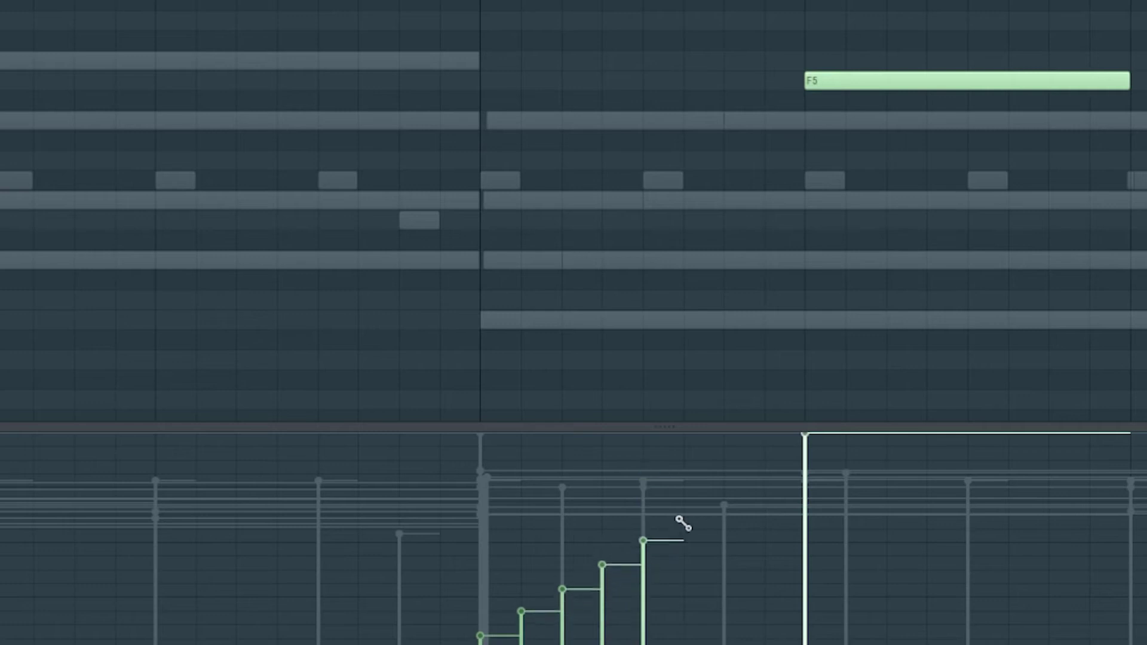
pyautogui.moveTo(682, 382); pyautogui.dragTo(660, 448)
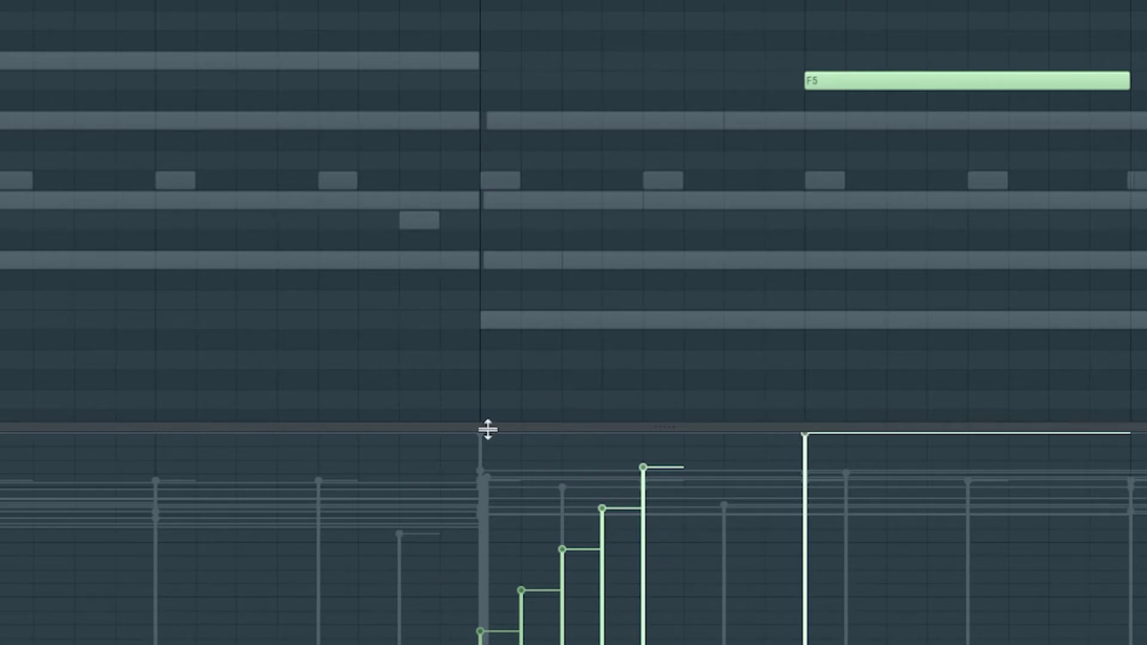
pyautogui.moveTo(484, 423); pyautogui.dragTo(472, 399)
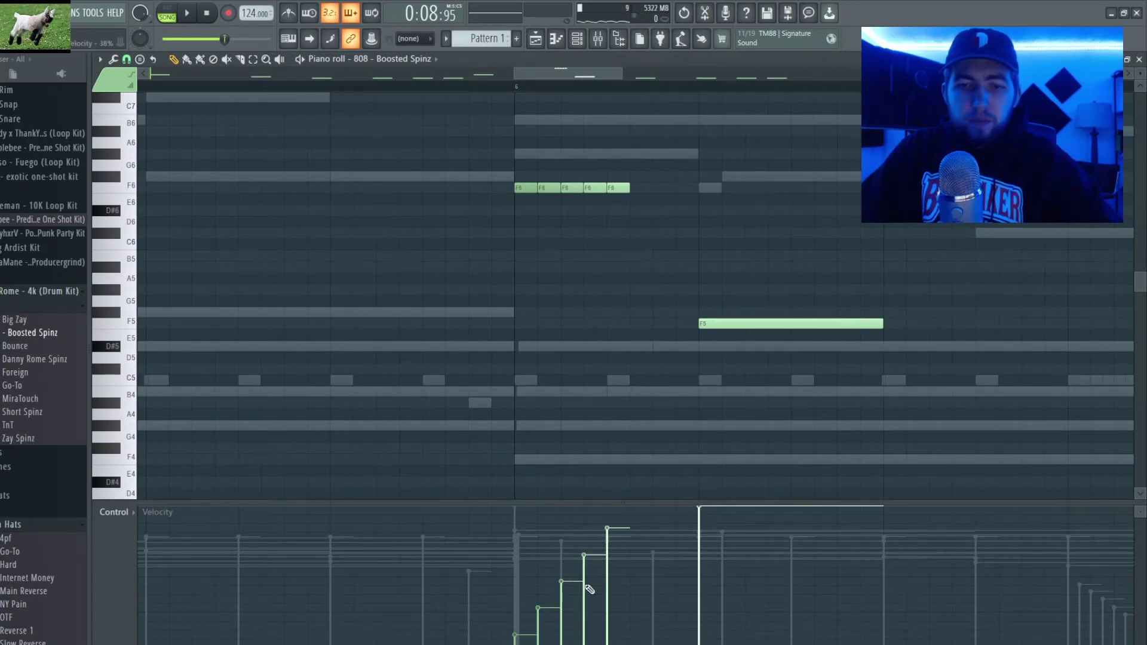
# - Listen to the revised 808 roll in context, stop playback and close the piano roll
pyautogui.scroll(-4, 517, 375)
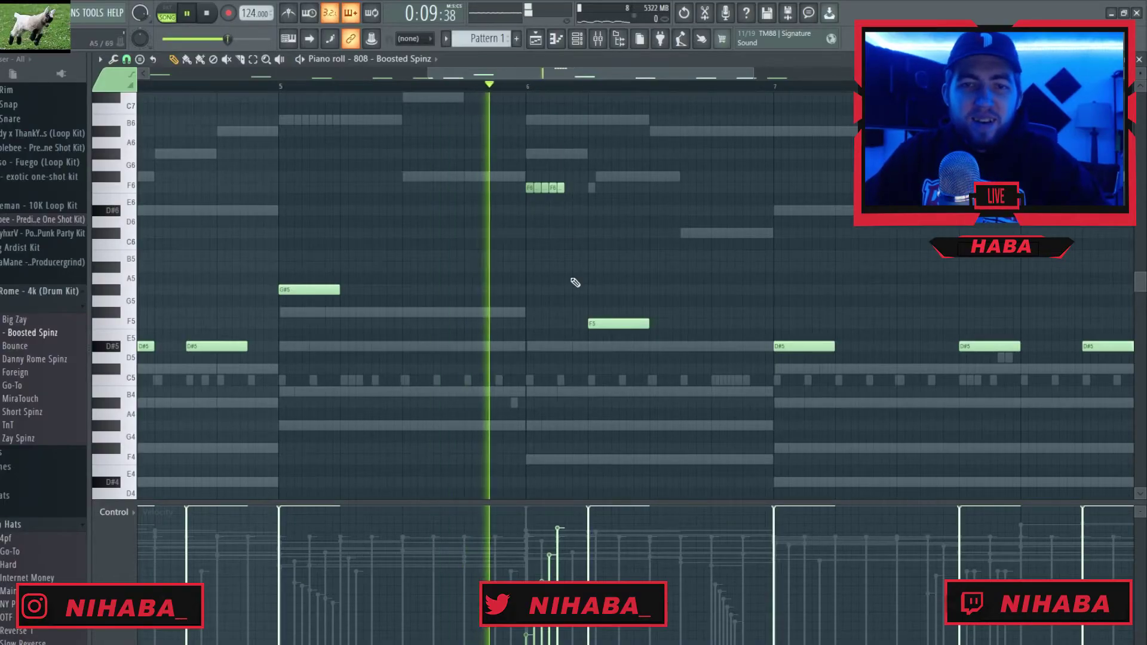
pyautogui.scroll(-4, 534, 419)
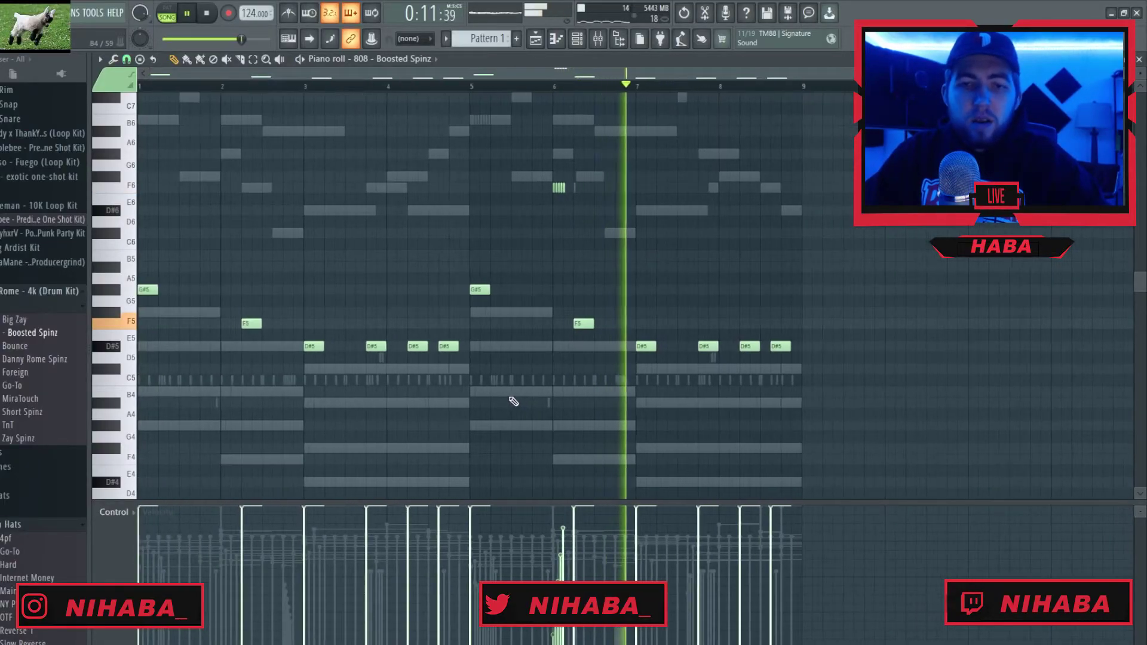
pyautogui.press('space')
pyautogui.click(207, 13)
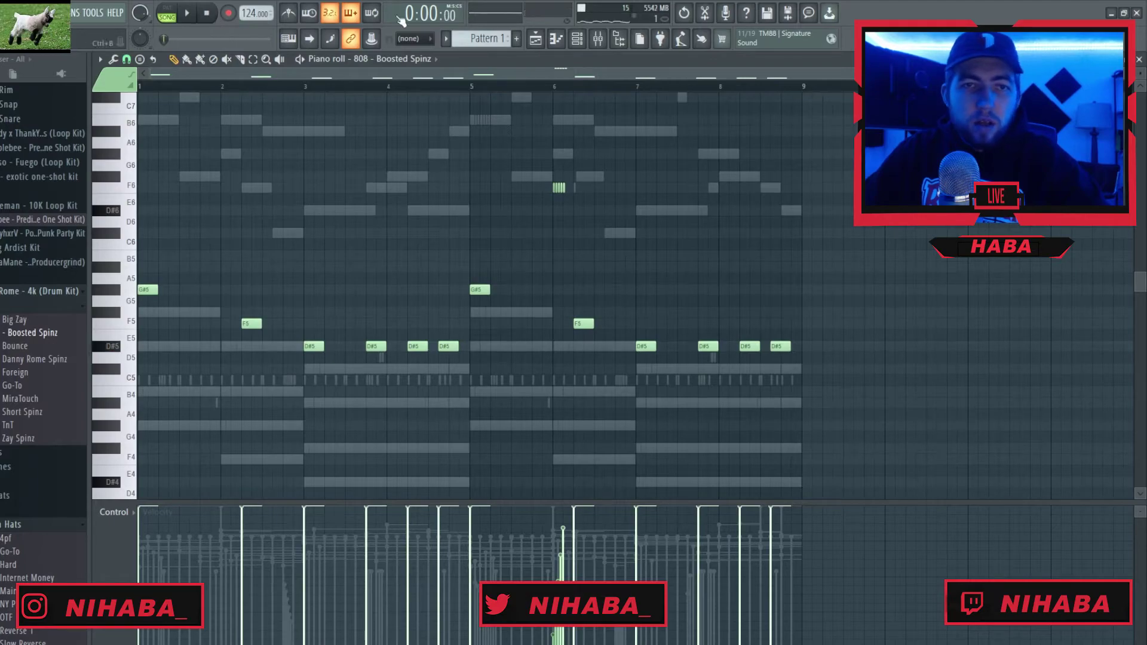
pyautogui.click(1139, 59)
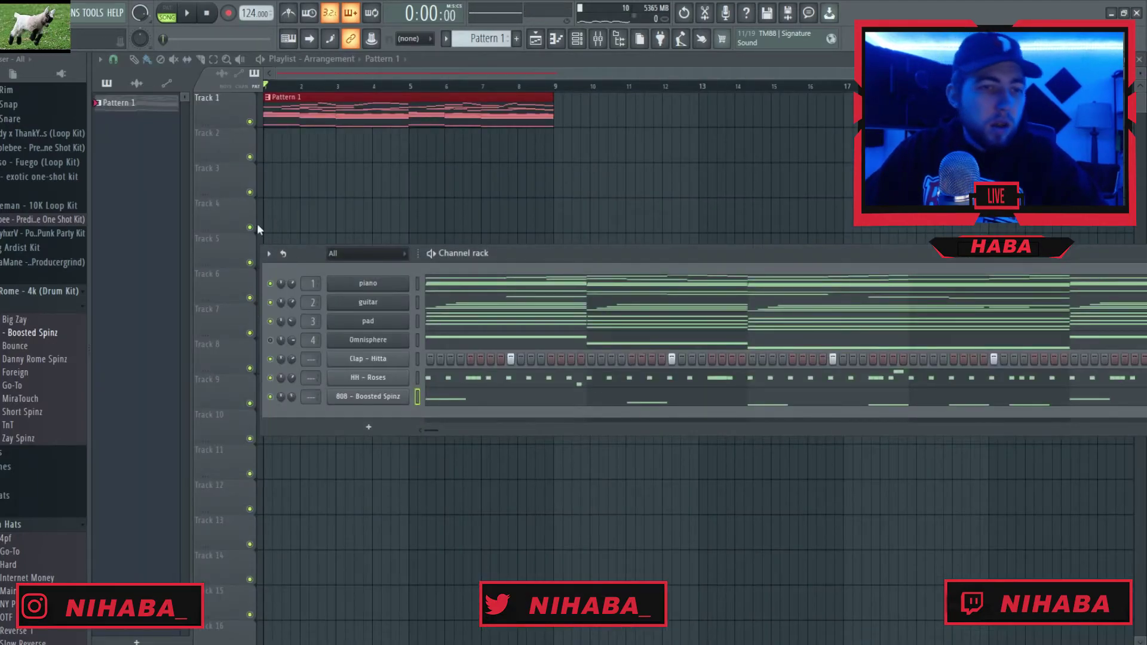
# - Collapse the kit's 808 folder, open its kick samples and load Kick - Rack as a new channel
pyautogui.click(10, 308)
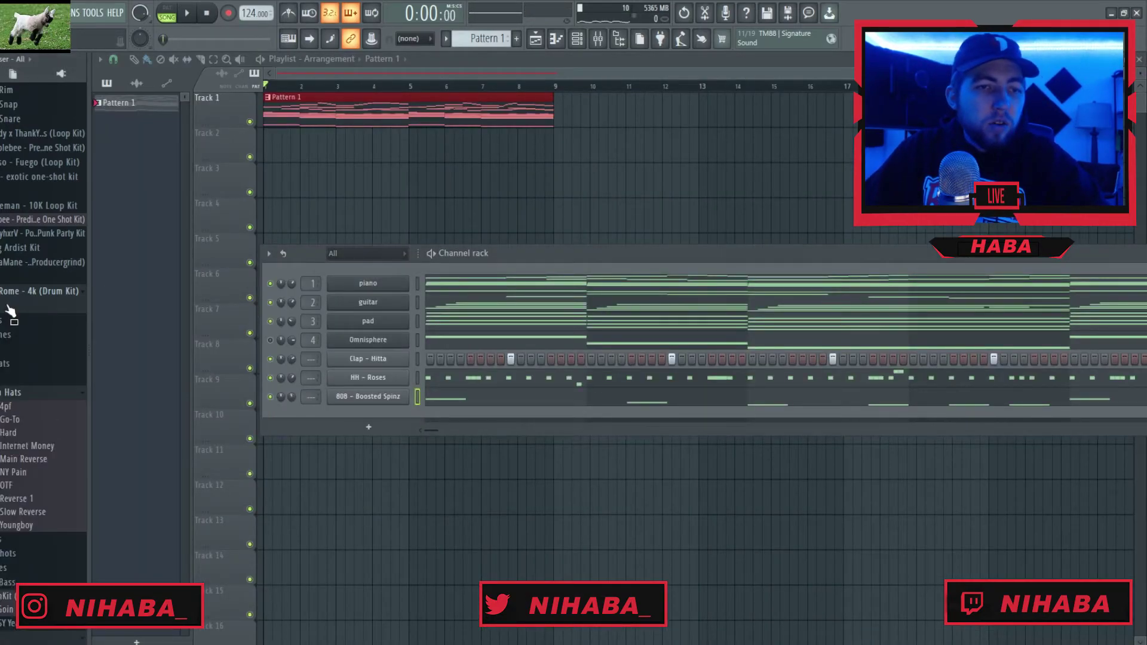
pyautogui.click(14, 378)
pyautogui.scroll(-2, 27, 376)
pyautogui.moveTo(12, 340); pyautogui.dragTo(365, 410)
# - Copy the 808 channel's notes into the Kick - Rack channel and put them all on C5
pyautogui.rightClick(365, 409)
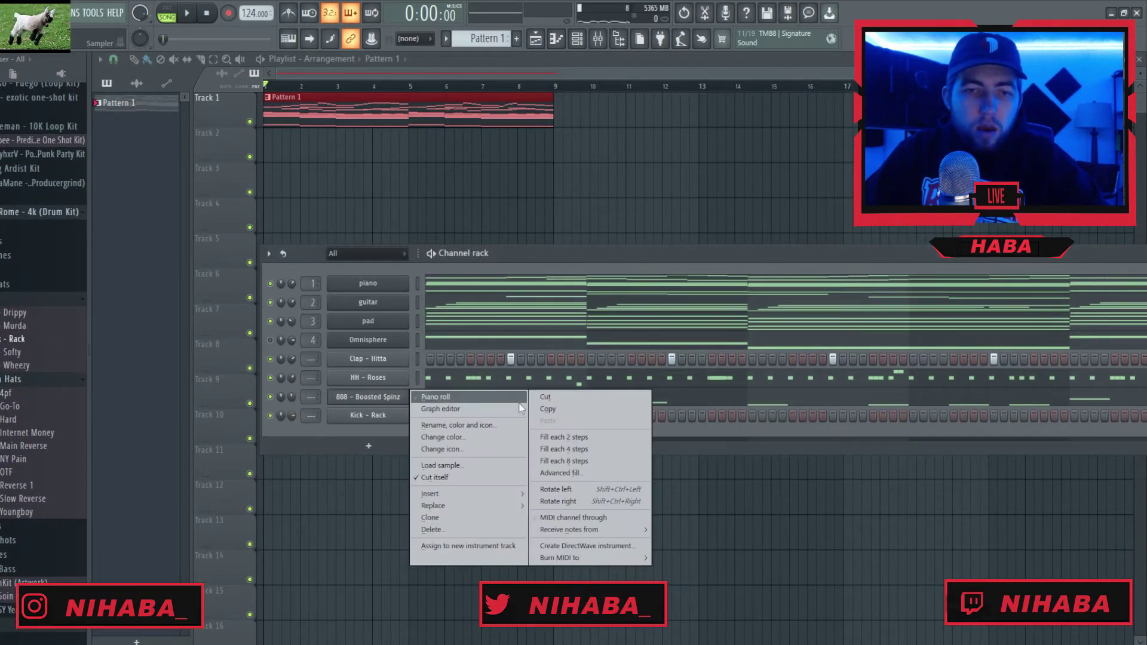
pyautogui.rightClick(406, 413)
pyautogui.click(543, 429)
pyautogui.rightClick(409, 413)
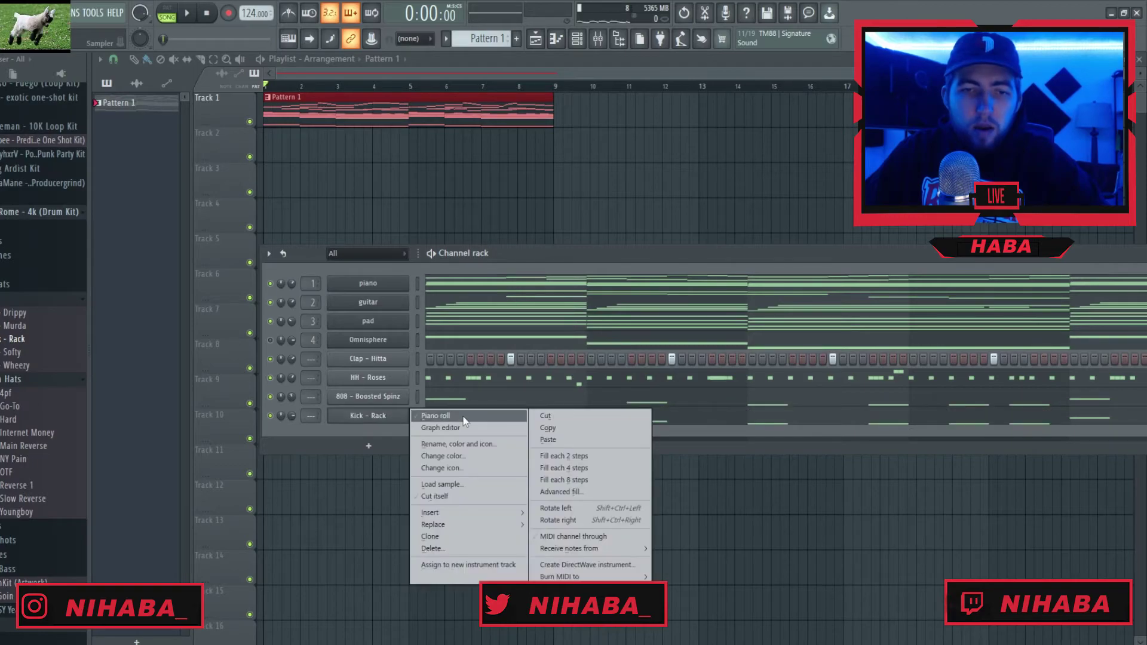
pyautogui.click(453, 415)
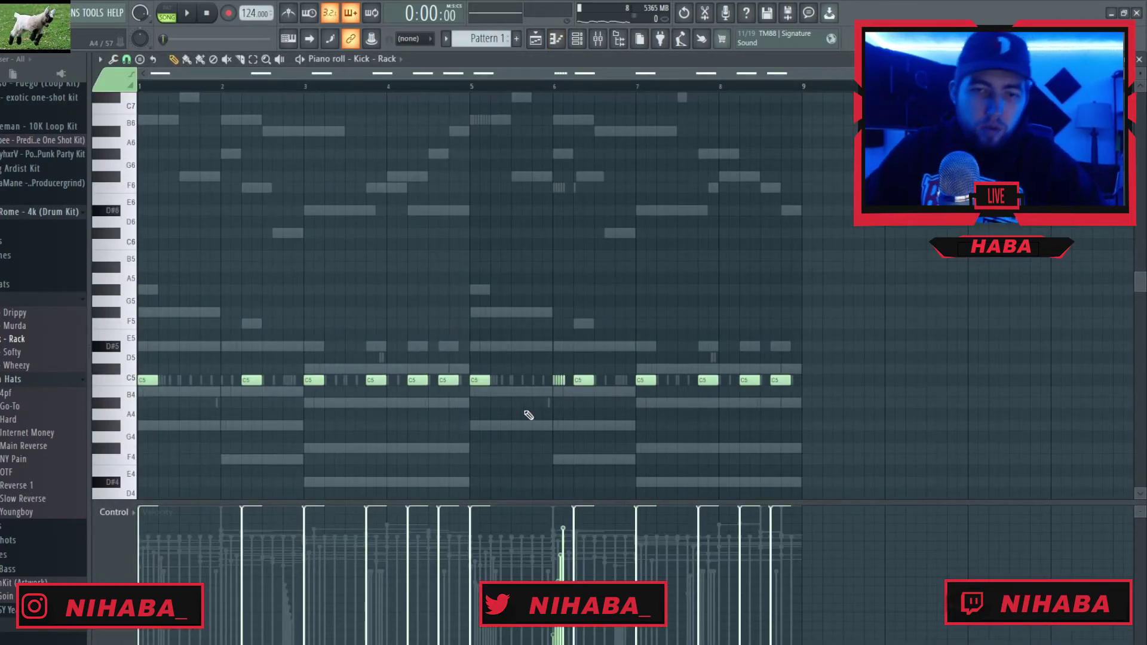
pyautogui.click(1139, 60)
# - Examine the Kick - Rack sampler's time and polyphony settings while playing the beat, and close its window
pyautogui.click(385, 415)
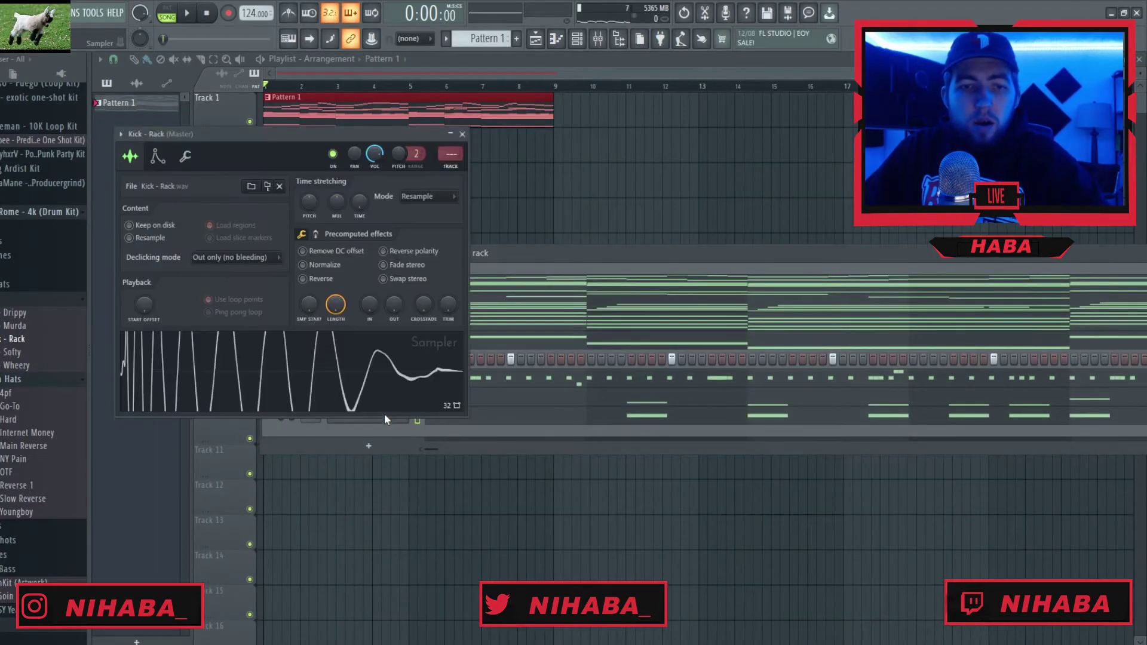
pyautogui.click(183, 157)
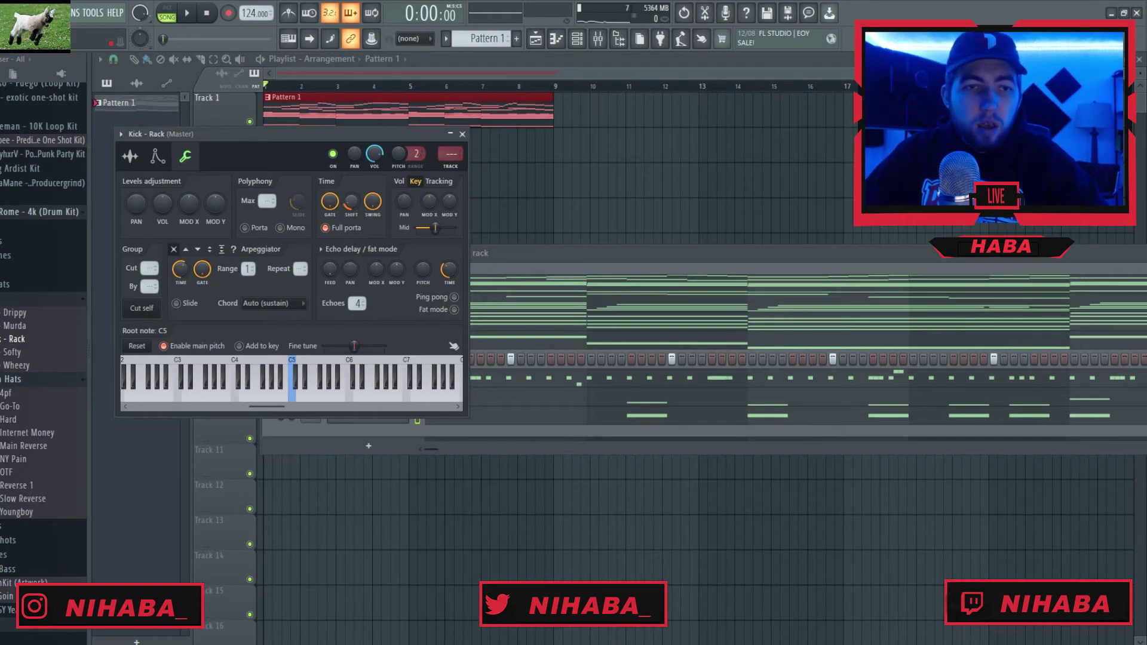
pyautogui.press('space')
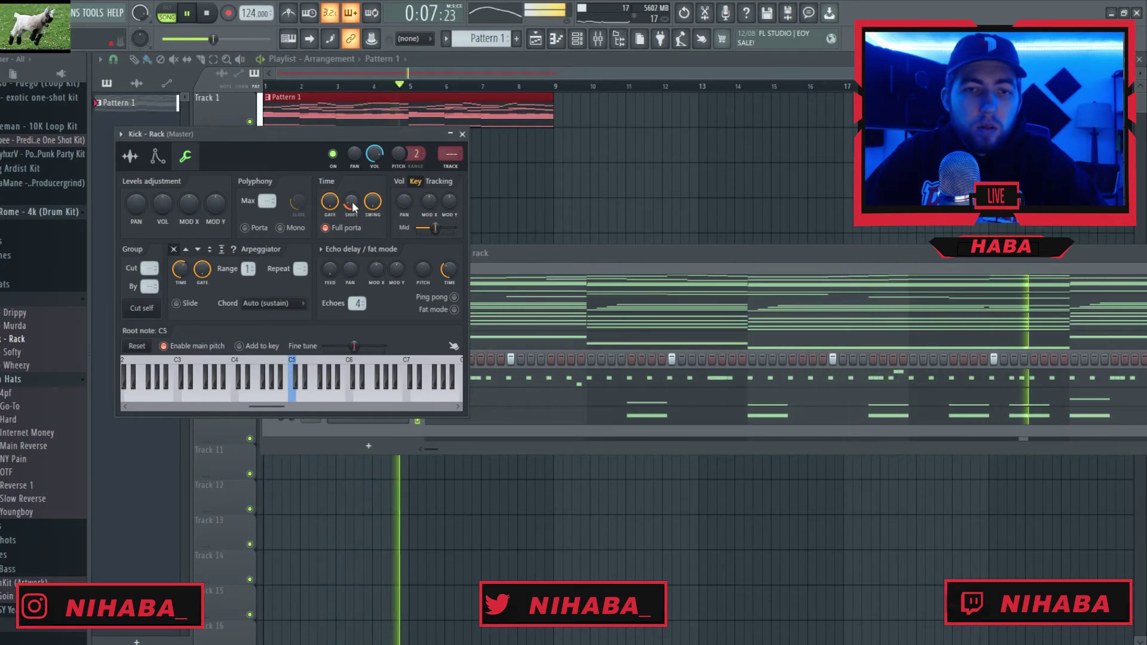
pyautogui.click(462, 135)
pyautogui.press('space')
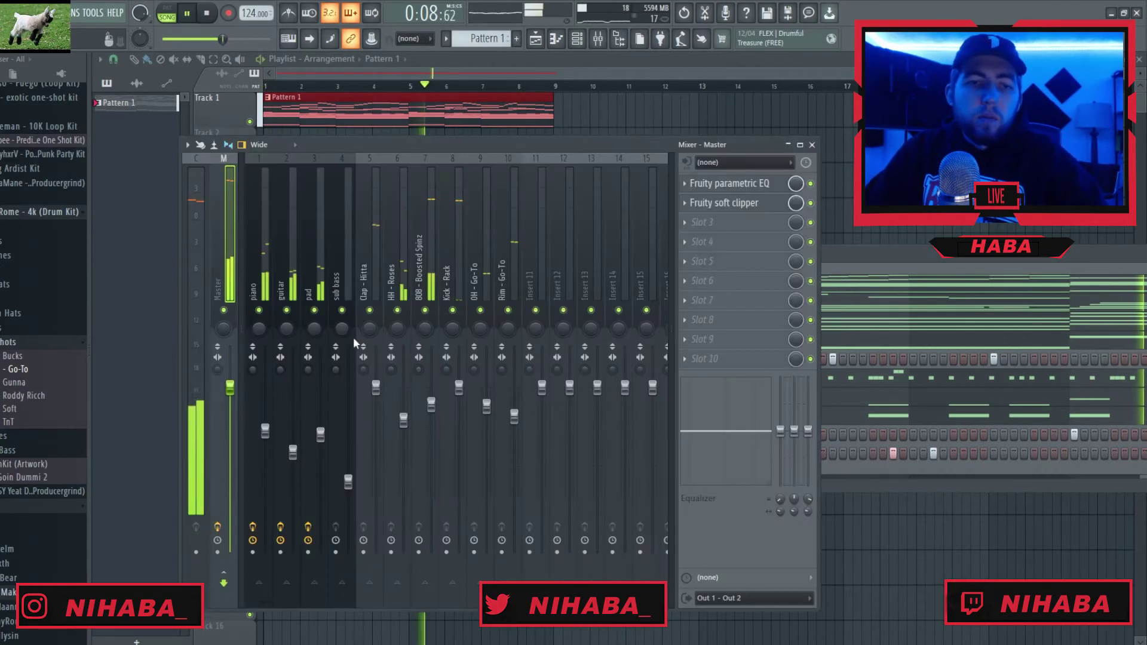
# - Stop playback, check the master track's Fruity parametric EQ and Fruity soft clipper, and close the mixer
pyautogui.press('space')
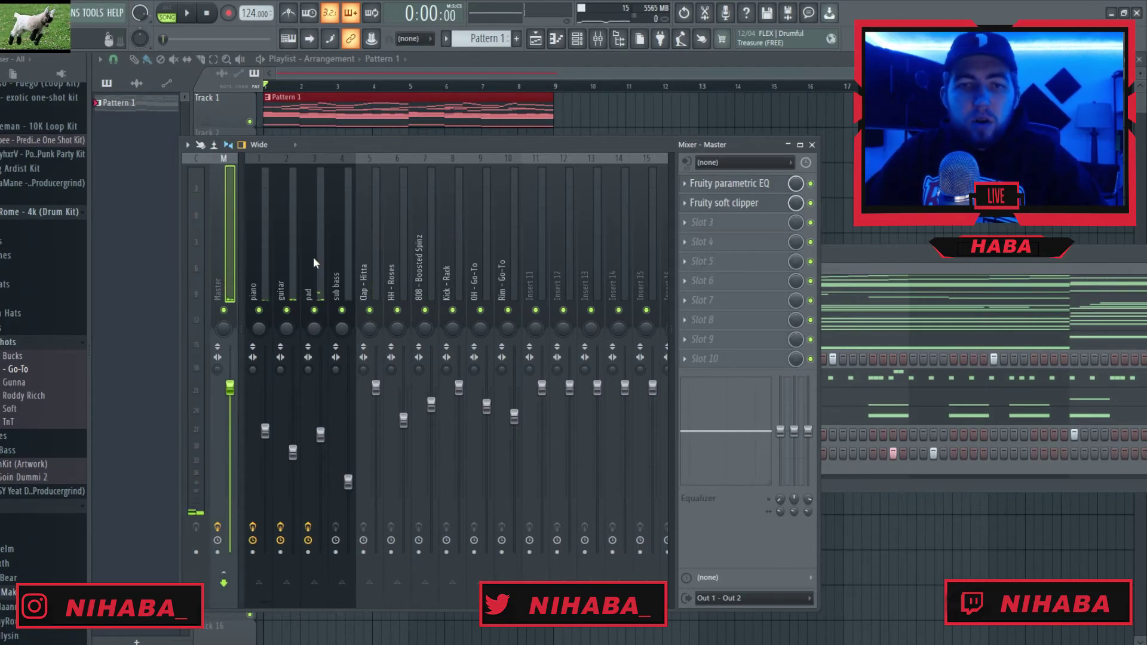
pyautogui.click(724, 186)
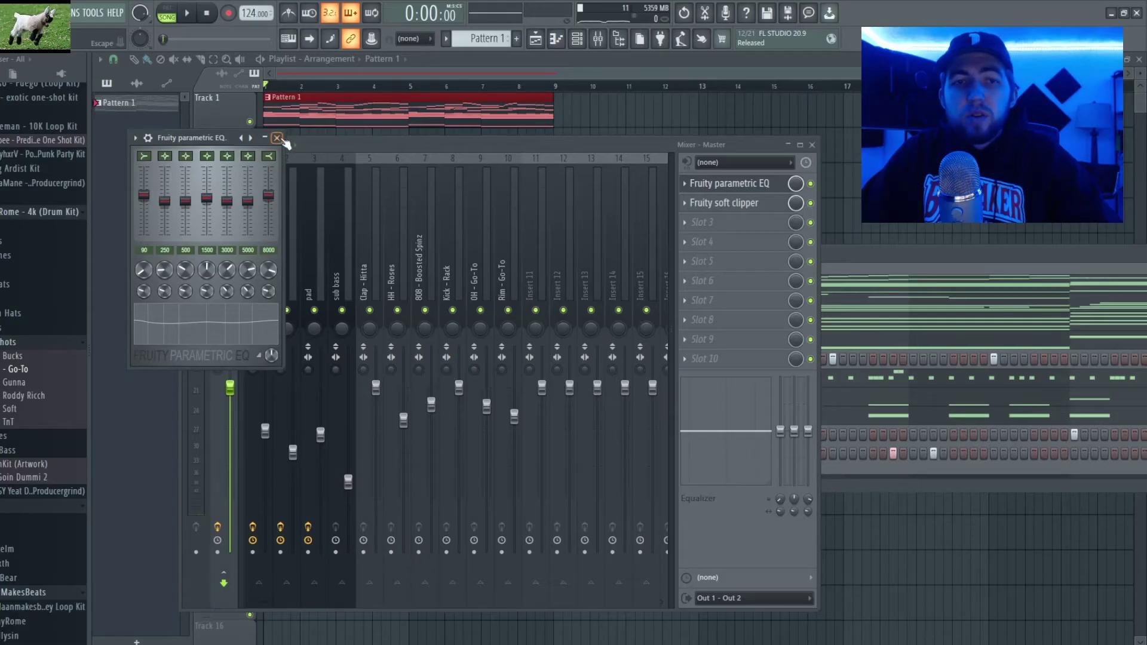
pyautogui.click(635, 49)
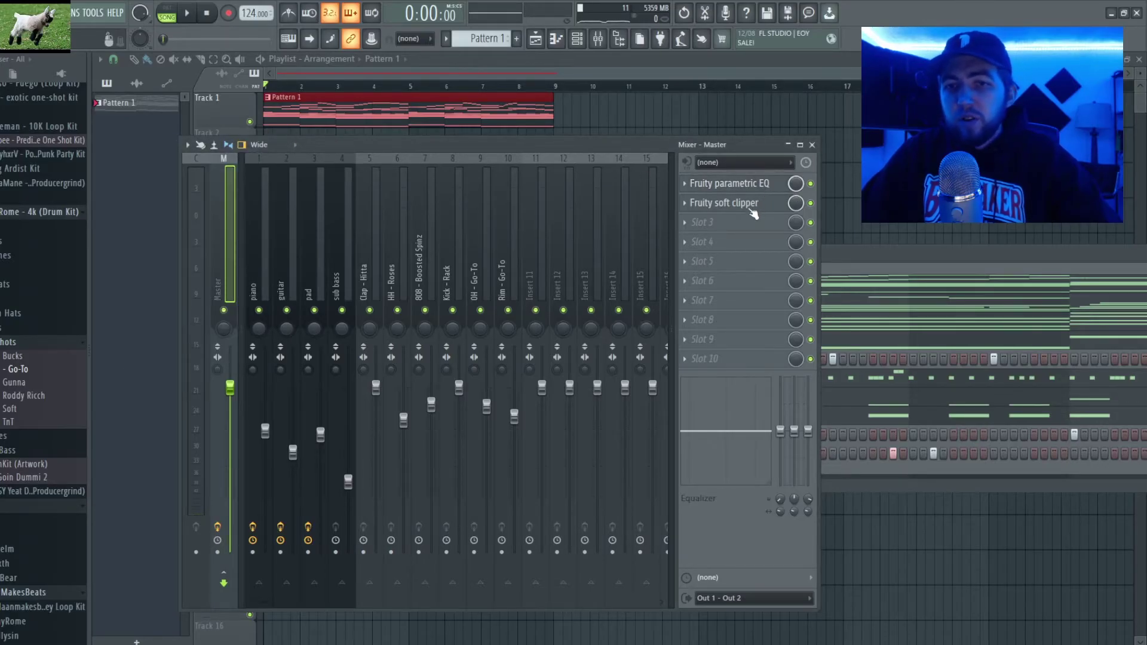
pyautogui.click(724, 203)
pyautogui.click(312, 154)
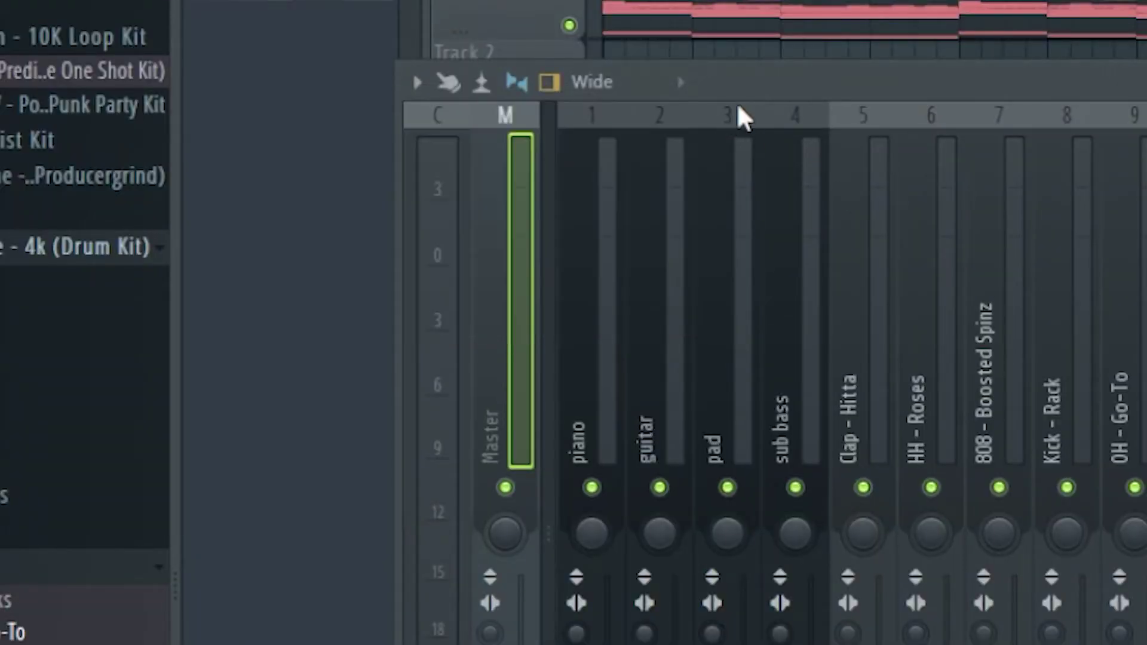
pyautogui.press('F9')
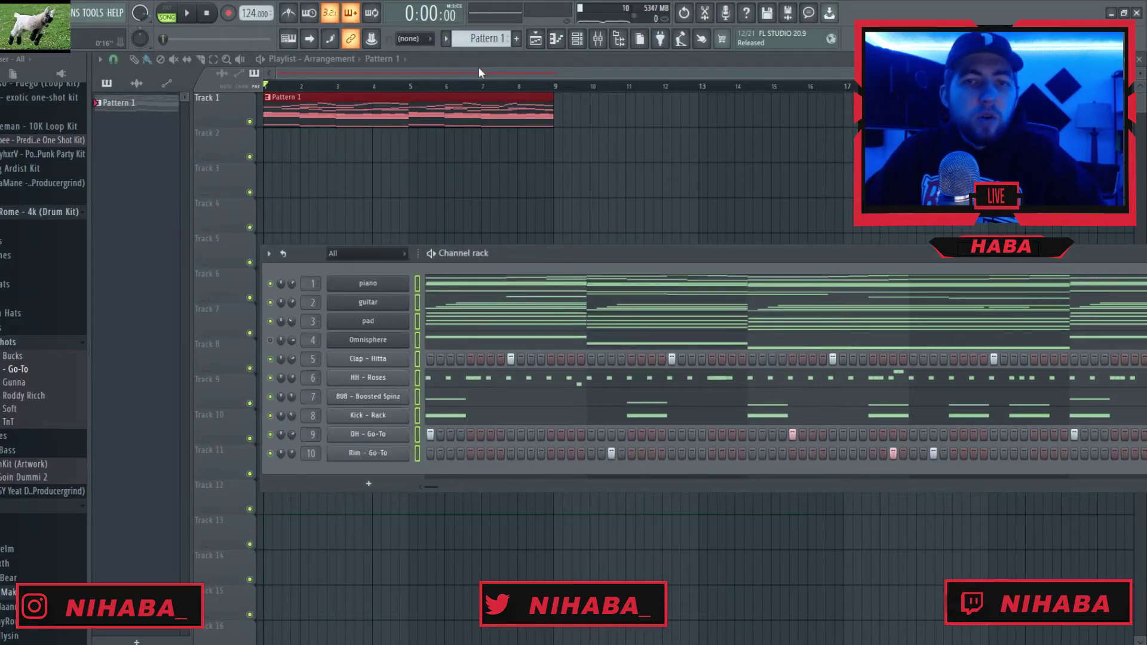
# - Hide the channel rack, split Pattern 1 by channel, and place all the resulting patterns on playlist tracks 1 to 10 from bar 1
pyautogui.press('F6')
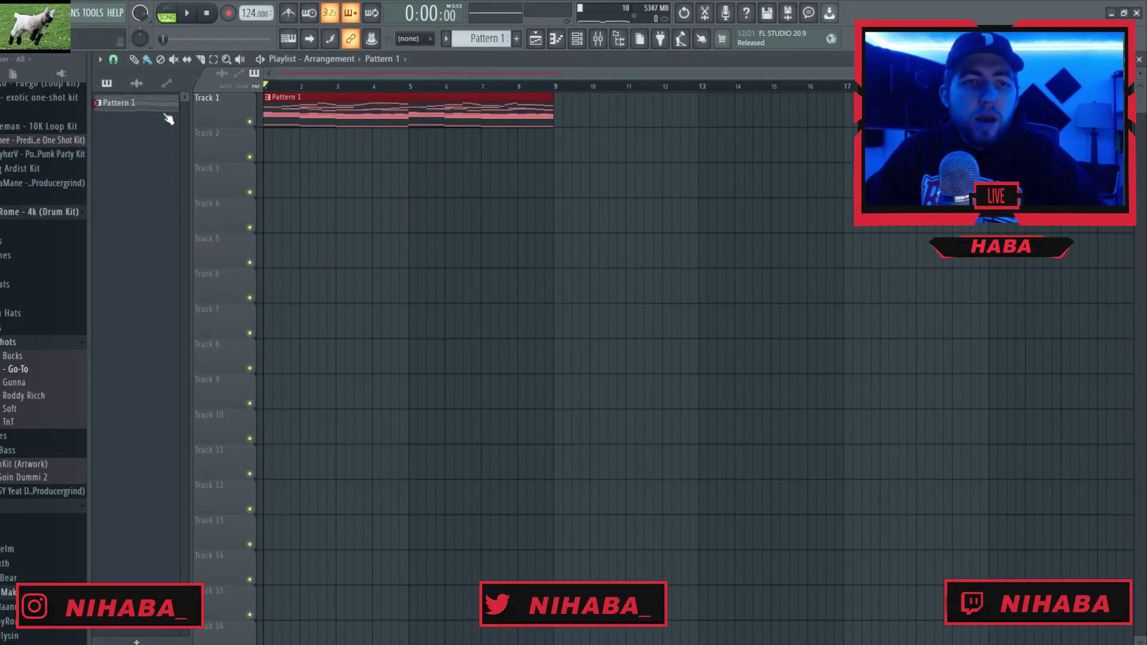
pyautogui.rightClick(124, 104)
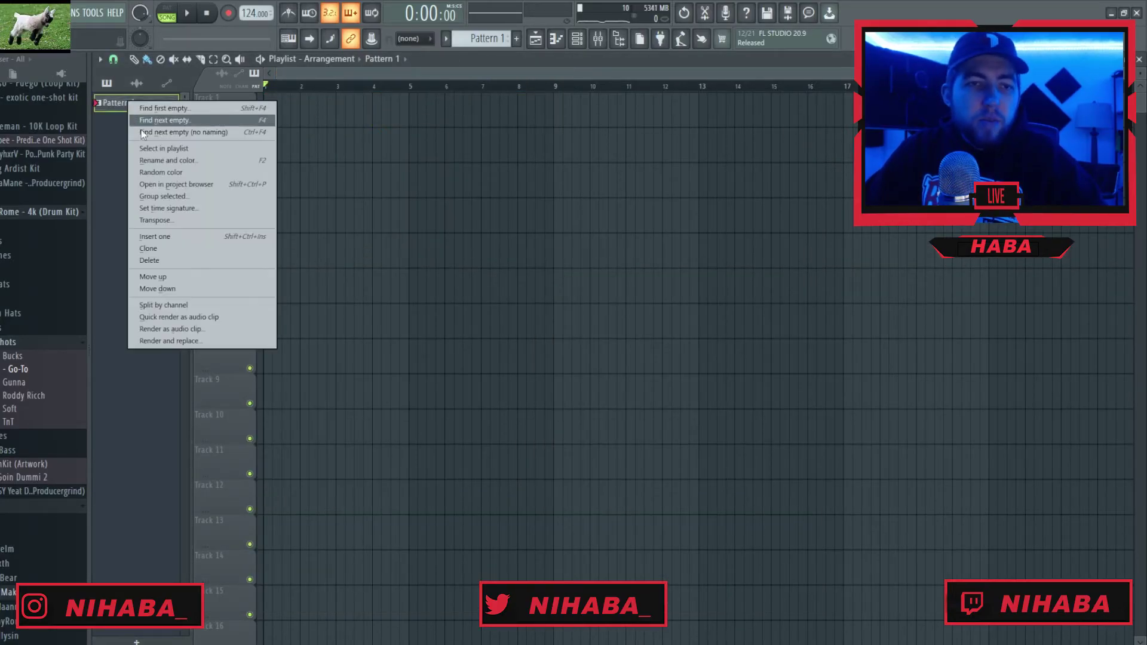
pyautogui.click(179, 305)
pyautogui.keyDown('shift'); pyautogui.click(128, 276); pyautogui.keyUp('shift')
pyautogui.moveTo(135, 108); pyautogui.dragTo(267, 113)
# - Slice the placed clips at bar 9 and delete the excess beyond the eight bars
pyautogui.moveTo(552, 408); pyautogui.dragTo(551, 408)
pyautogui.press('c')
pyautogui.moveTo(565, 541); pyautogui.dragTo(561, 126)
pyautogui.press('Delete')
# - Select the eight-bar clips on tracks 1 to 10 and duplicate them five times back to back
pyautogui.moveTo(577, 545); pyautogui.dragTo(410, 124)
pyautogui.hotkey('ctrl', 'b')
pyautogui.hotkey('ctrl', 'b')
pyautogui.hotkey('ctrl', 'b')
pyautogui.hotkey('ctrl', 'b')
pyautogui.hotkey('ctrl', 'b')
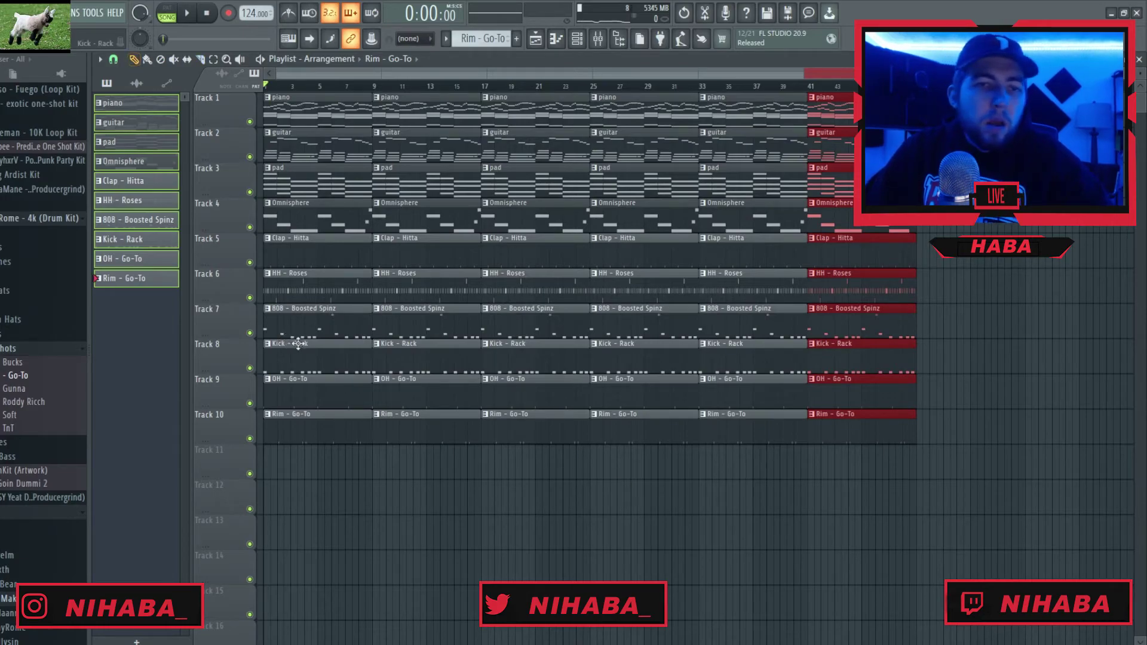
# - Examine the arrangement's intro clips and the notes of the piano #2 pattern, and close the piano roll
pyautogui.scroll(2, 284, 345)
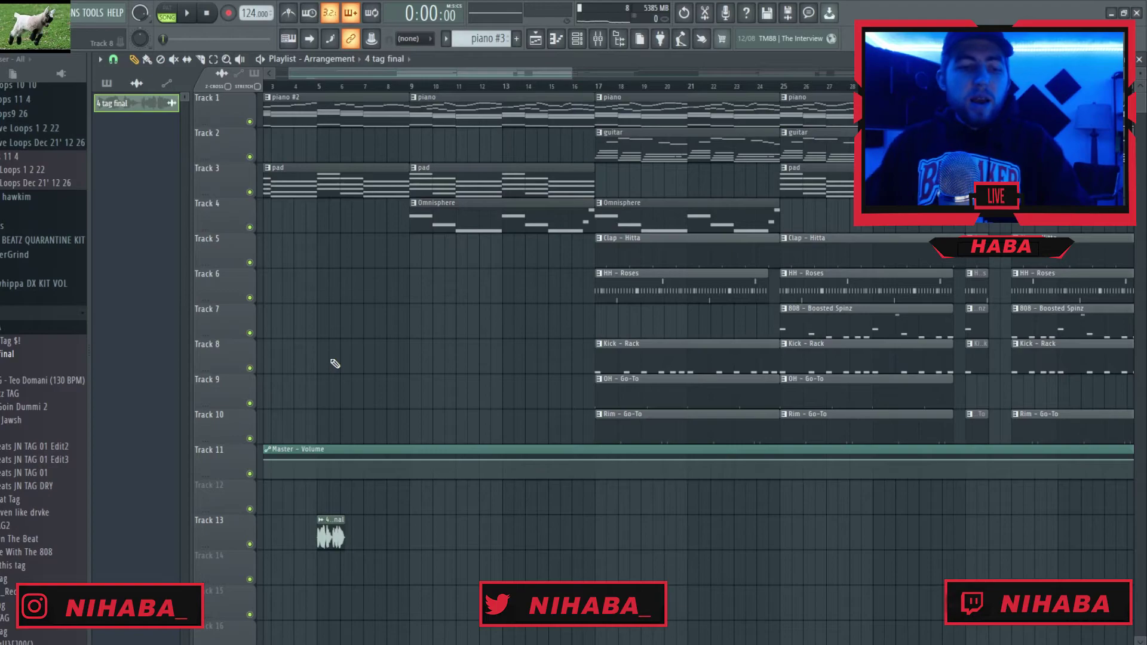
pyautogui.scroll(-1, 317, 340)
pyautogui.hscroll(-1, 374, 66)
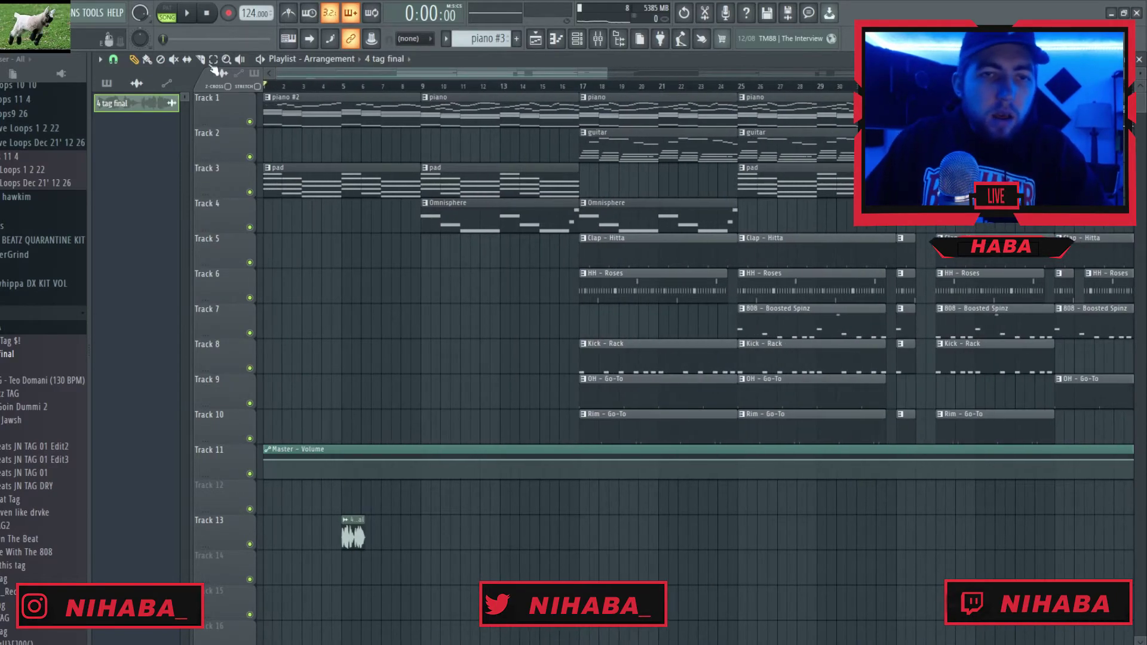
pyautogui.scroll(2, 286, 111)
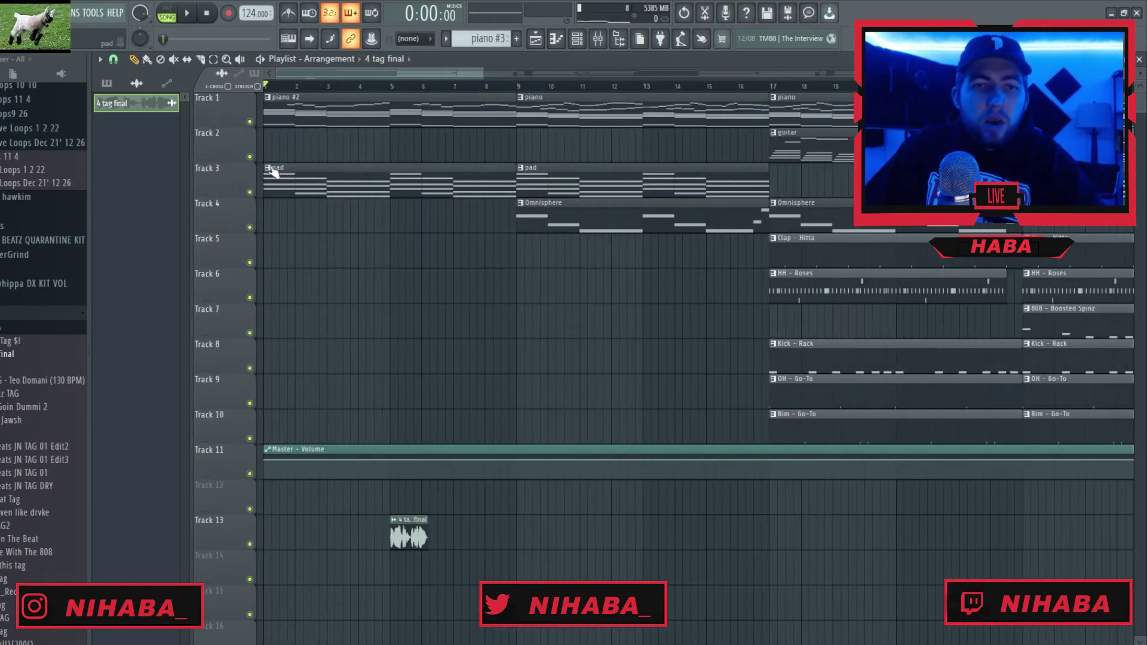
pyautogui.rightClick(270, 102)
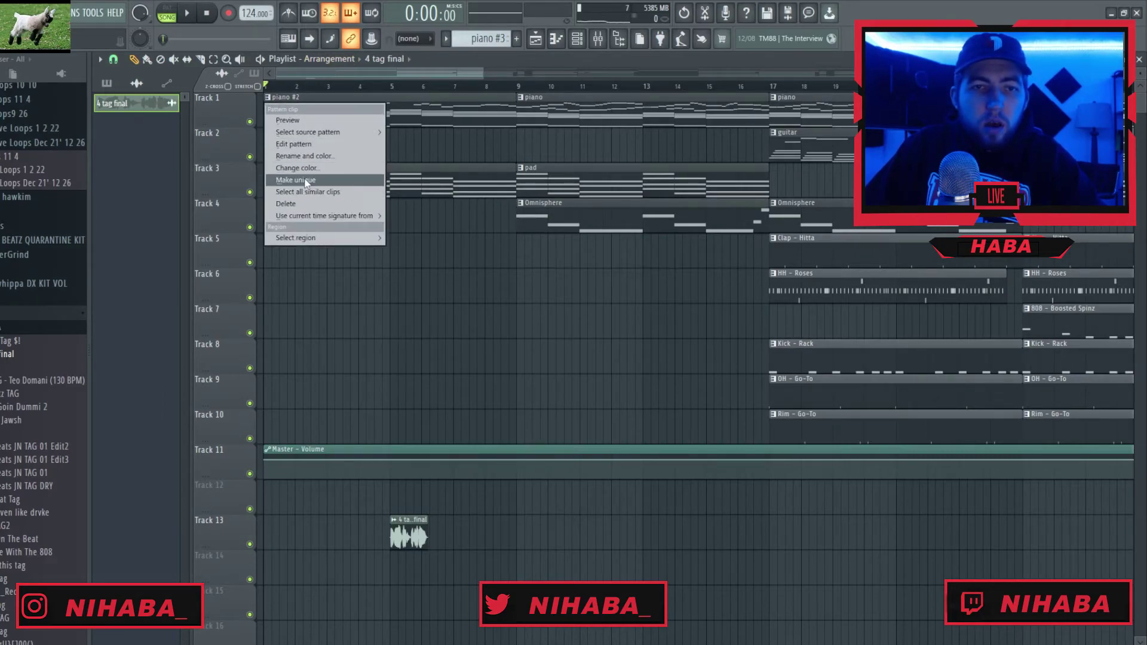
pyautogui.click(294, 144)
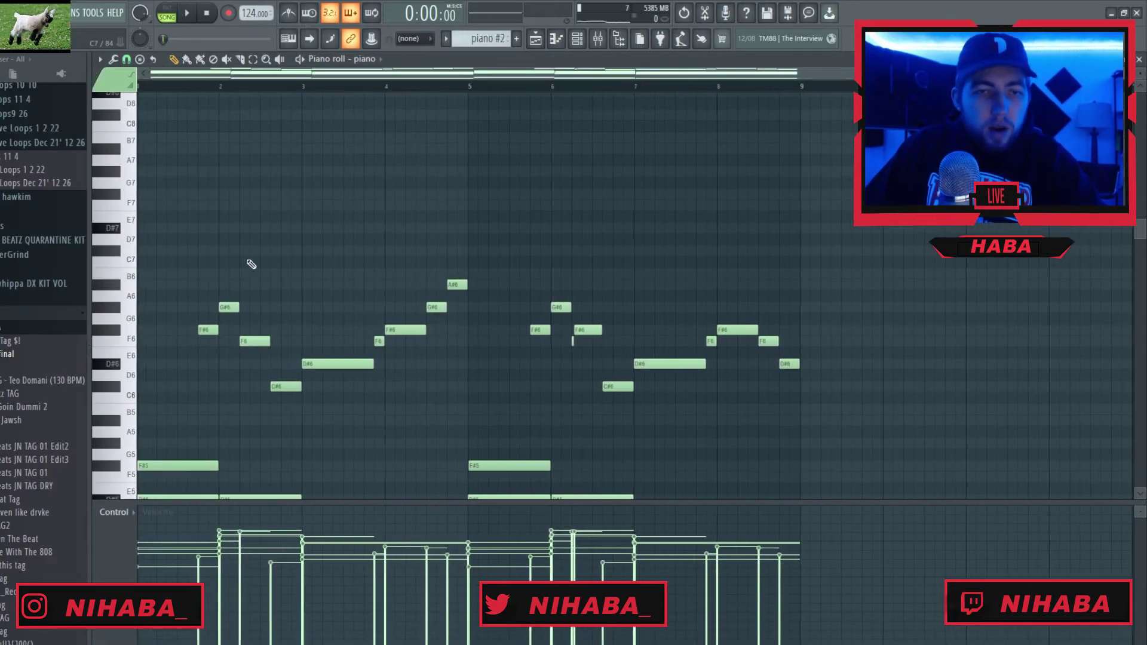
pyautogui.scroll(-3, 259, 281)
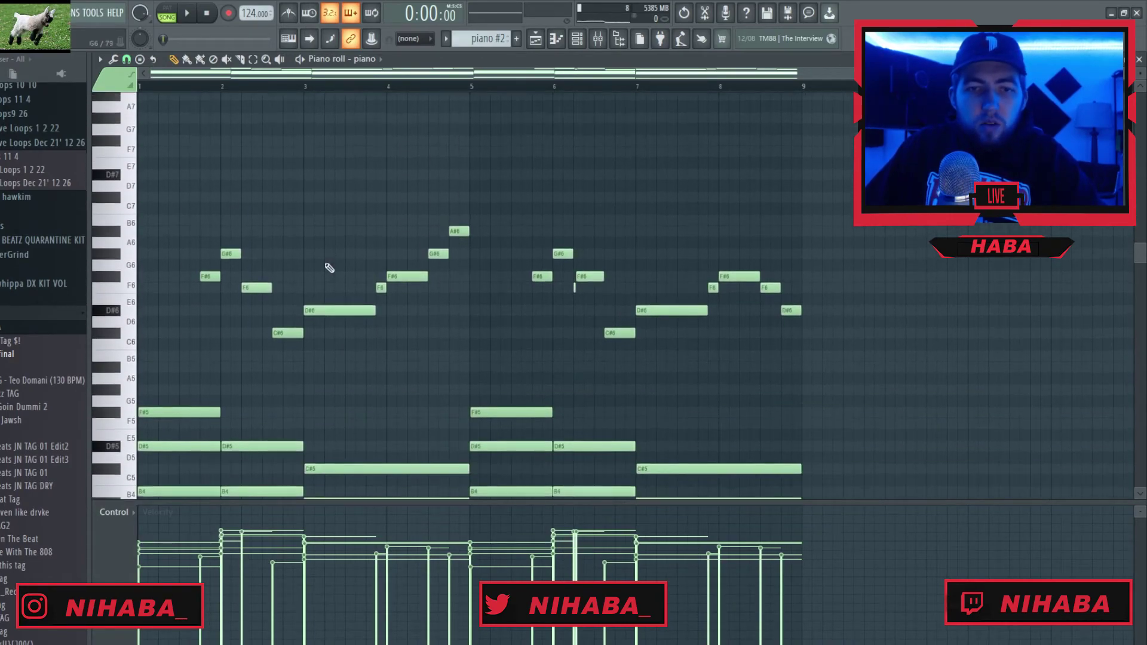
pyautogui.scroll(-1, 329, 268)
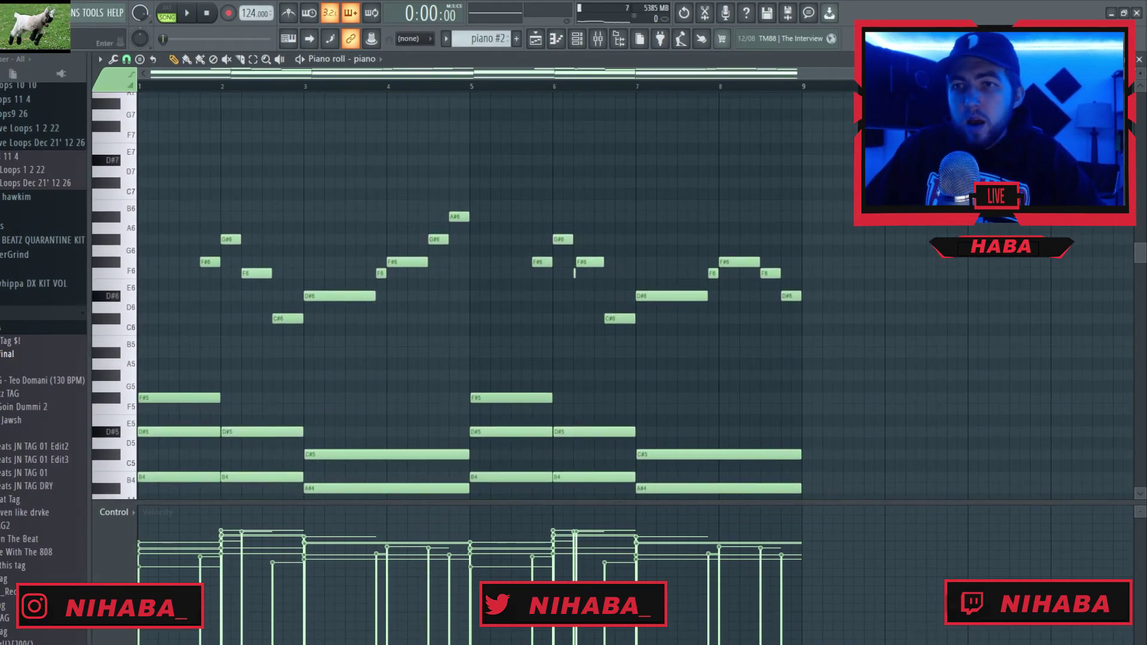
pyautogui.click(1139, 60)
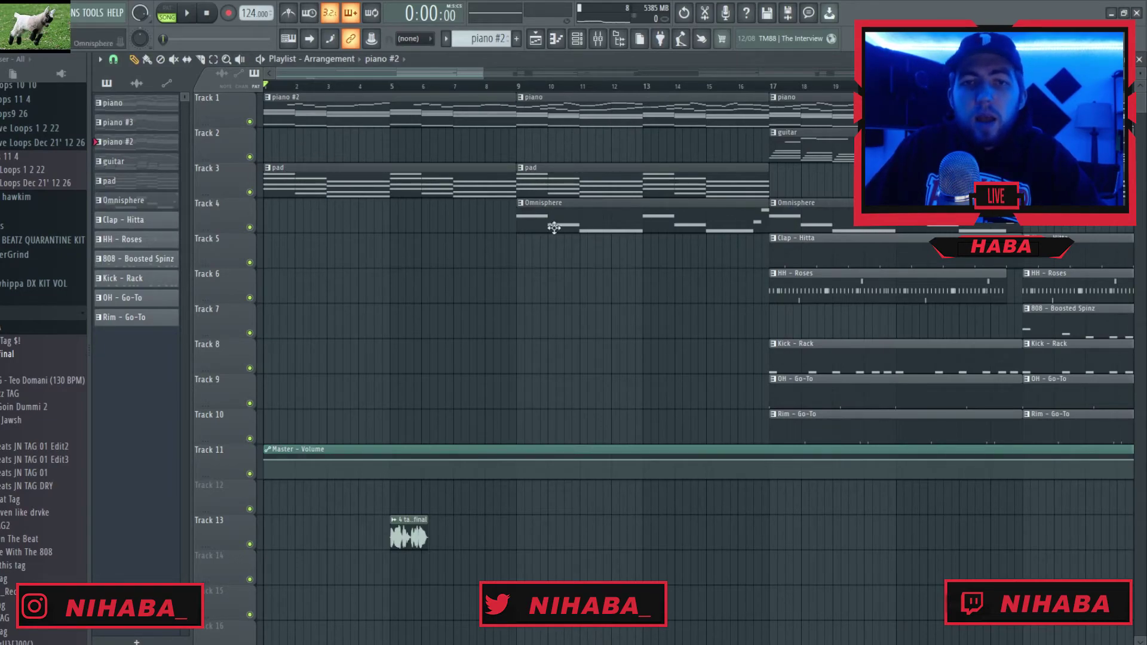
# - Examine the arrangement from bar 17 to bar 57 by selecting its clips section by section, and clear the selection
pyautogui.keyDown('ctrl'); pyautogui.scroll(-2, 558, 220); pyautogui.keyUp('ctrl')
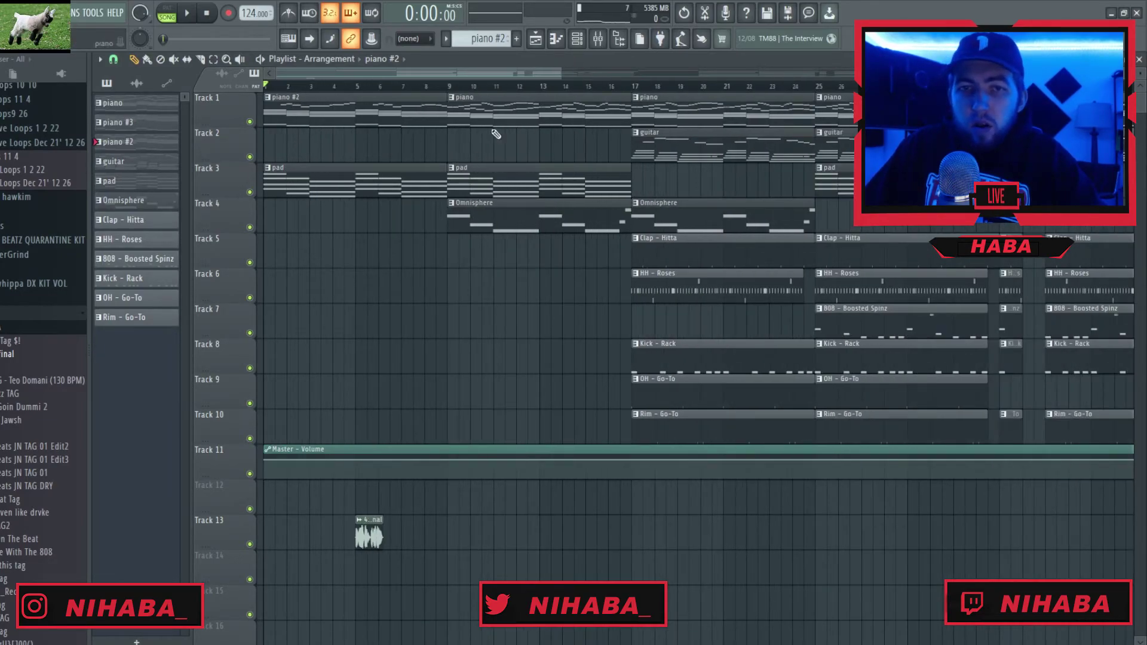
pyautogui.keyDown('ctrl'); pyautogui.scroll(2, 558, 289); pyautogui.keyUp('ctrl')
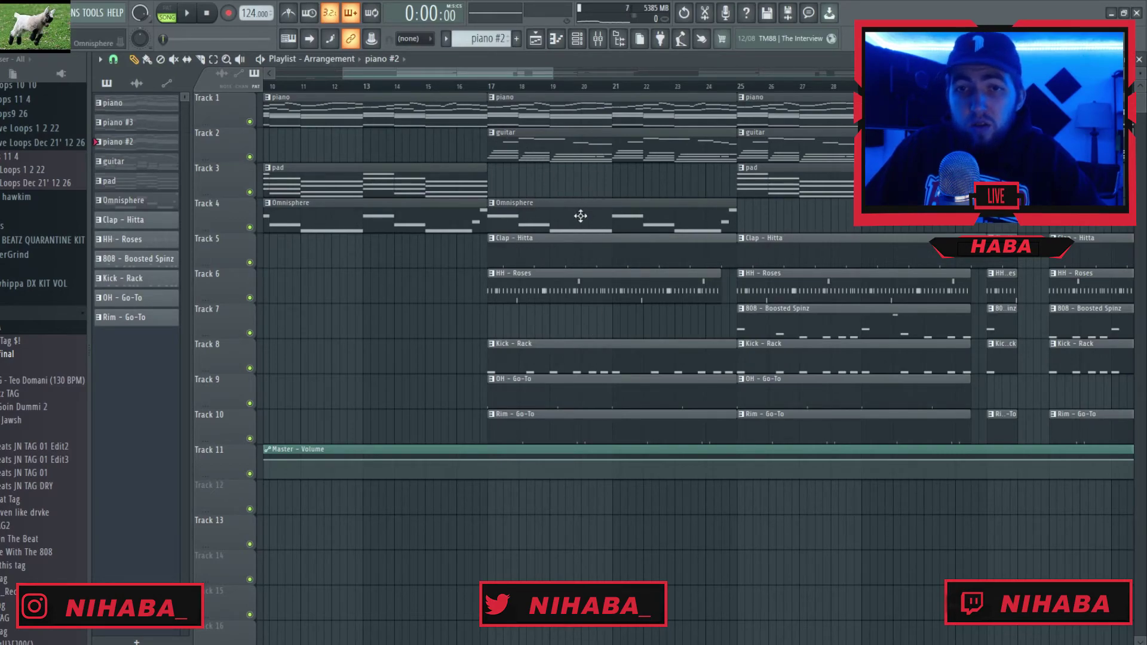
pyautogui.keyDown('ctrl'); pyautogui.scroll(-2, 578, 216); pyautogui.keyUp('ctrl')
pyautogui.moveTo(376, 94); pyautogui.dragTo(653, 422)
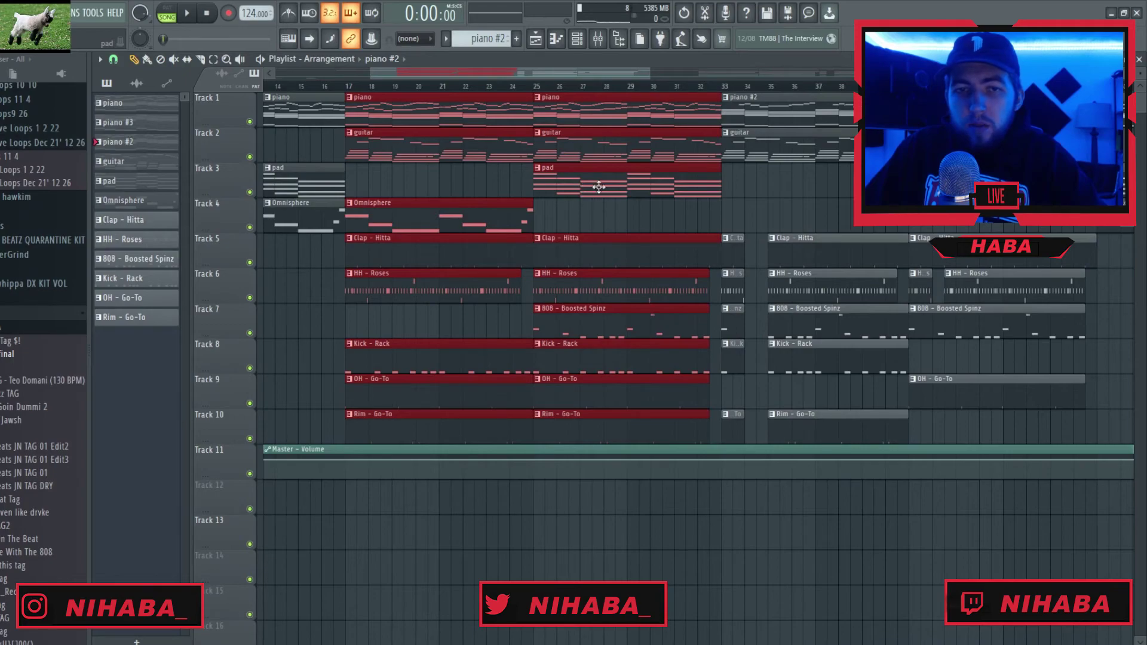
pyautogui.keyDown('ctrl'); pyautogui.scroll(-2, 759, 320); pyautogui.keyUp('ctrl')
pyautogui.keyDown('ctrl'); pyautogui.scroll(2, 547, 311); pyautogui.keyUp('ctrl')
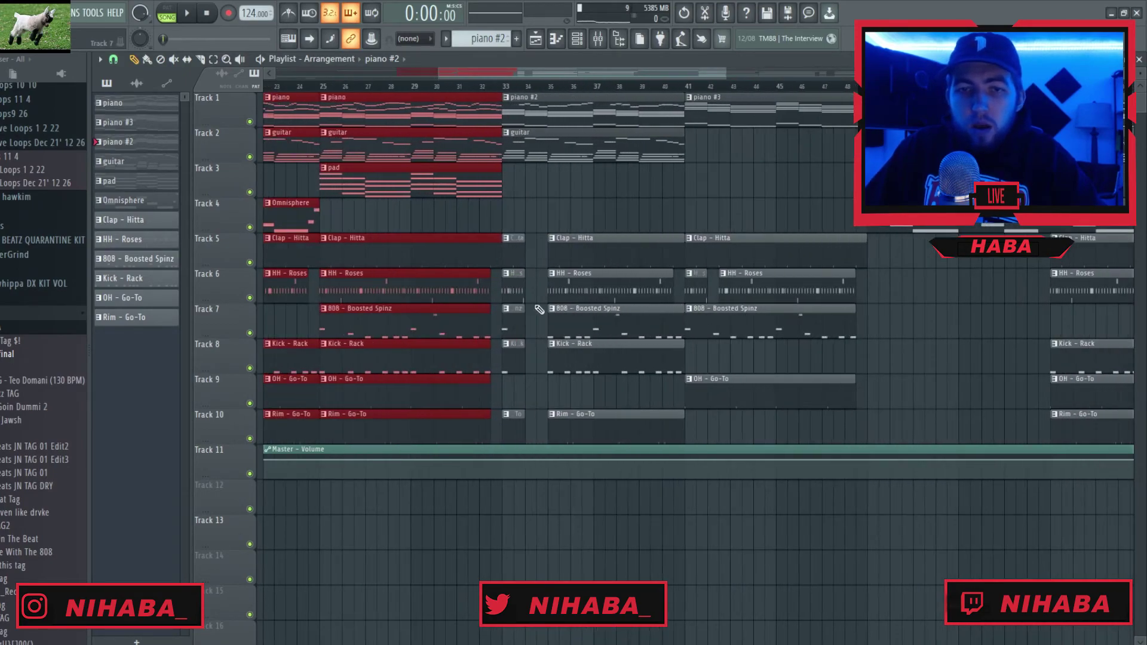
pyautogui.moveTo(514, 94); pyautogui.dragTo(681, 445)
pyautogui.moveTo(693, 101); pyautogui.dragTo(784, 405)
pyautogui.scroll(-3, 800, 343)
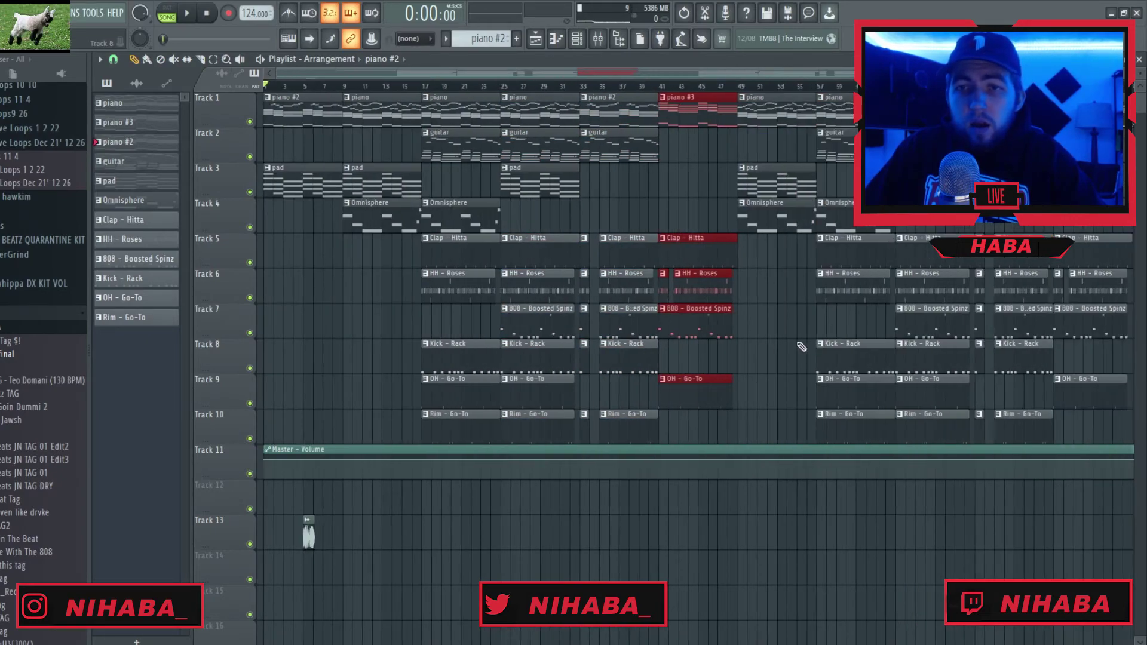
pyautogui.moveTo(720, 95); pyautogui.dragTo(787, 258)
pyautogui.scroll(-3, 731, 90)
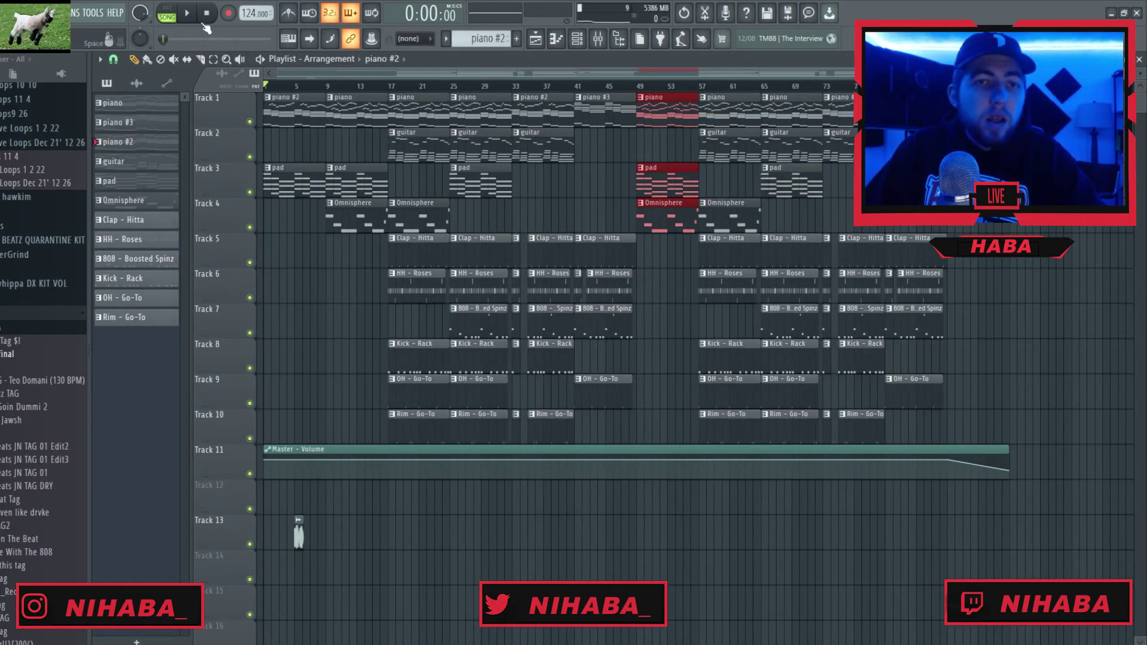
pyautogui.hotkey('ctrl', 'd')
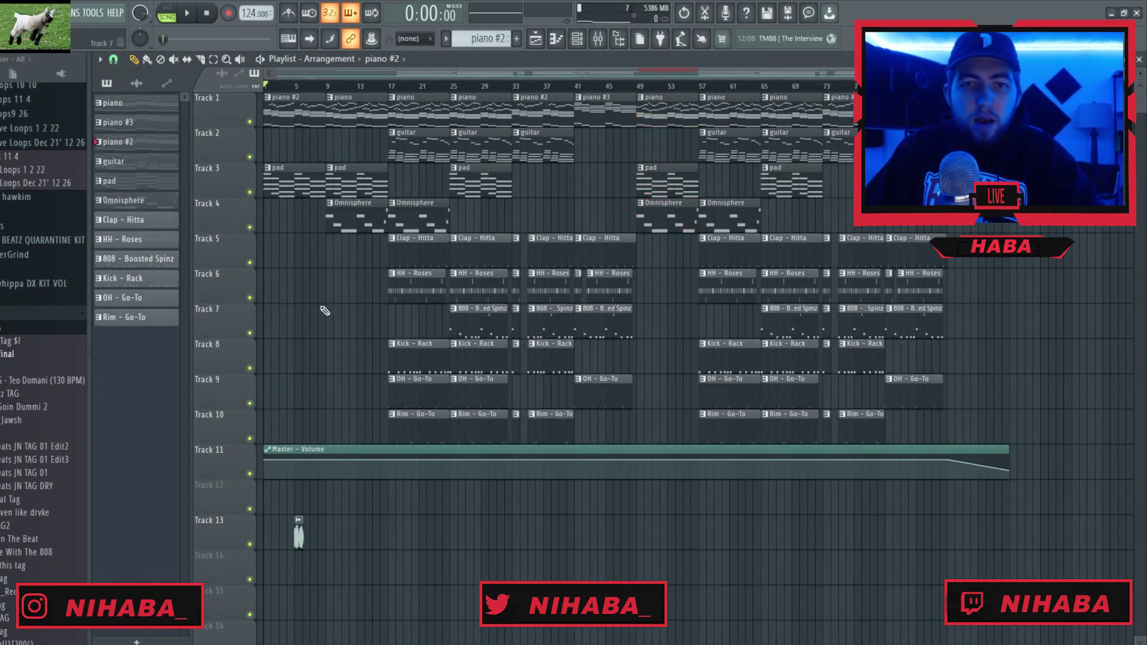
# - Examine the gaps cut into the drum clips between bars 32 and 35, and review the whole arrangement
pyautogui.scroll(3, 281, 328)
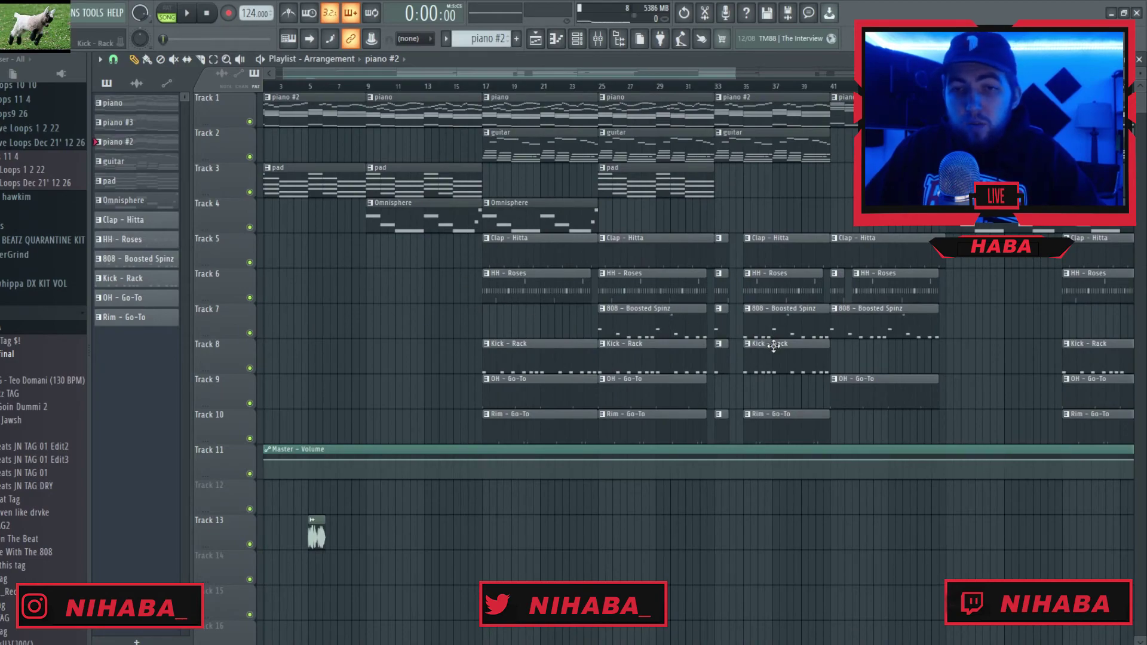
pyautogui.scroll(3, 719, 400)
pyautogui.moveTo(590, 443)
pyautogui.mouseDown()
pyautogui.moveTo(586, 265)
pyautogui.moveTo(611, 346)
pyautogui.mouseUp()
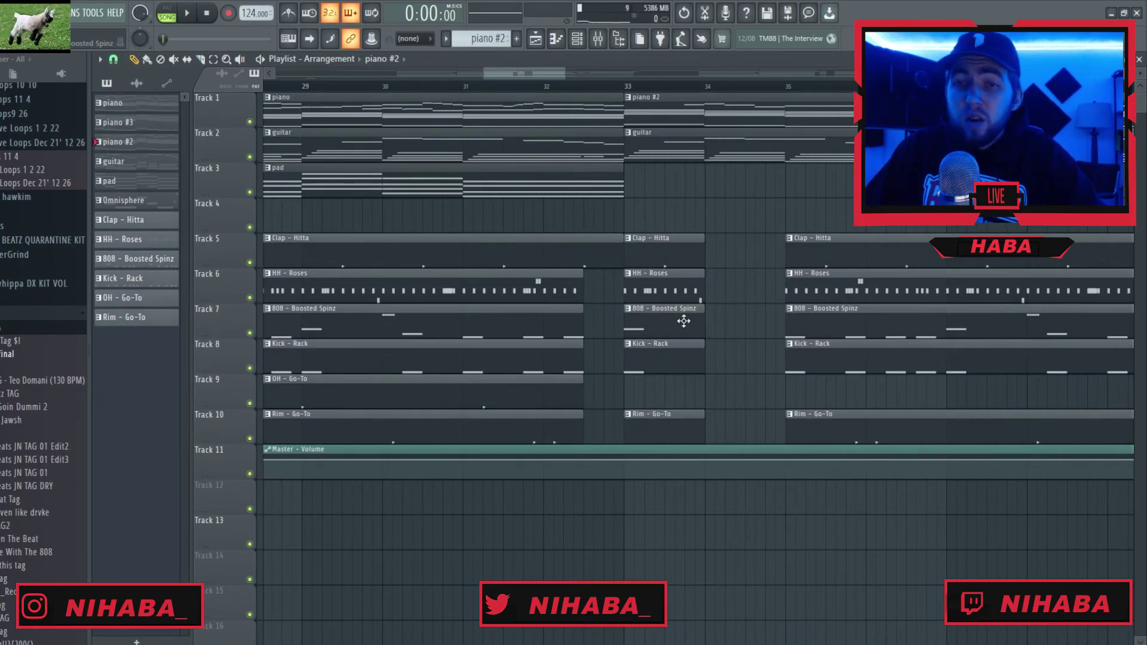
pyautogui.press('c')
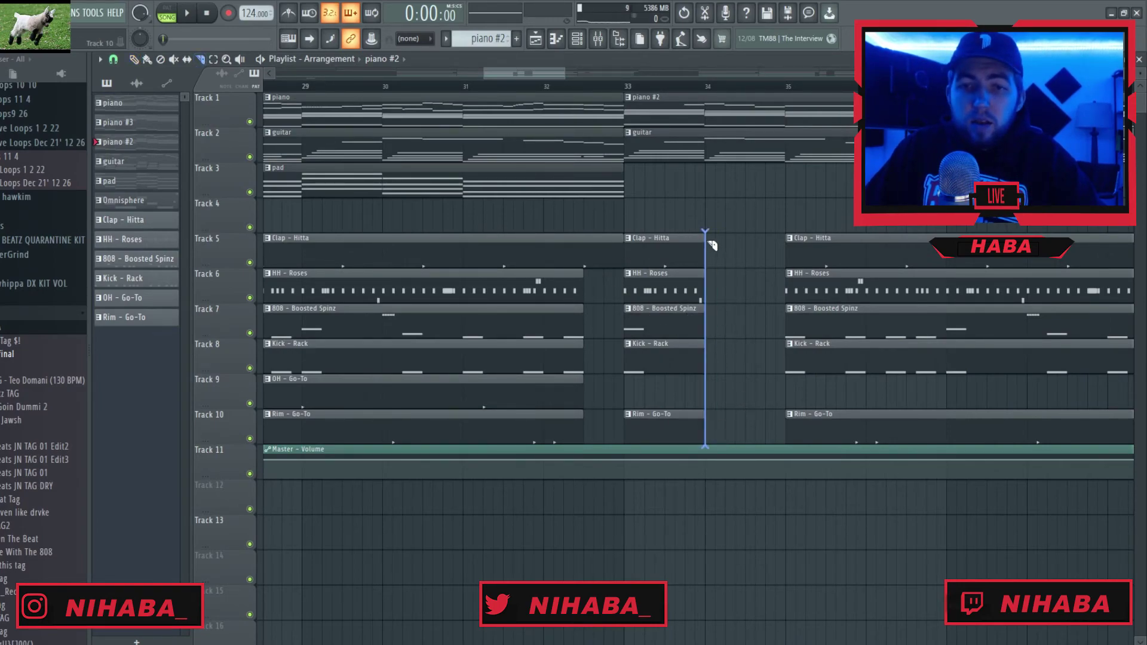
pyautogui.moveTo(787, 195)
pyautogui.mouseDown()
pyautogui.moveTo(797, 456)
pyautogui.moveTo(793, 434)
pyautogui.mouseUp()
pyautogui.press('p')
pyautogui.scroll(-3, 745, 376)
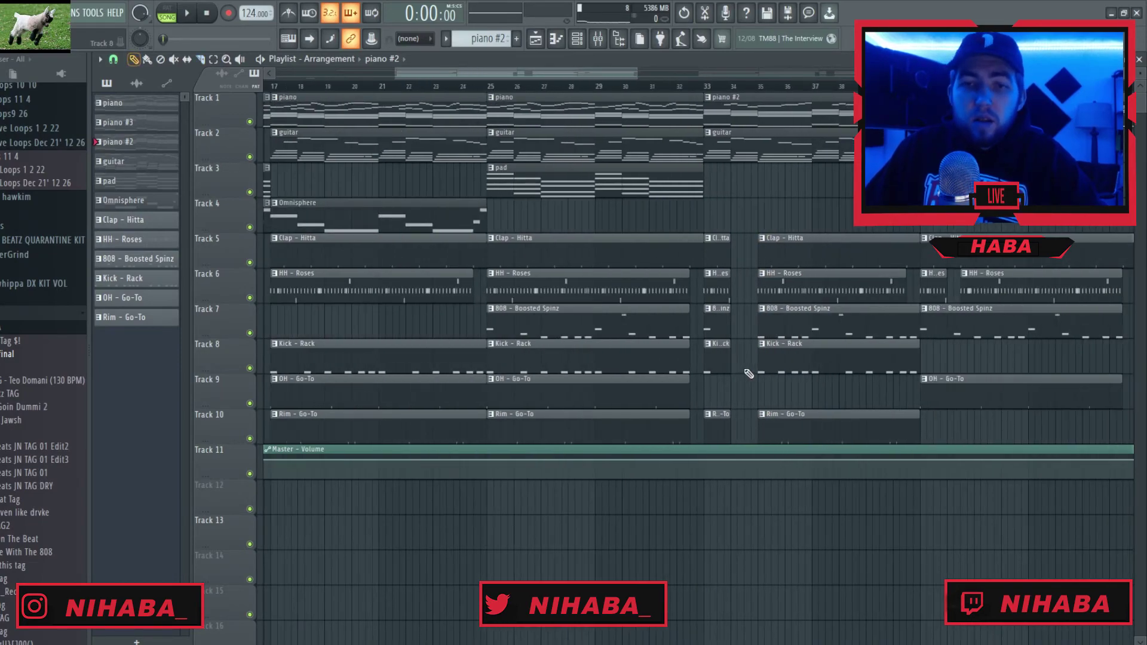
pyautogui.scroll(-2, 744, 371)
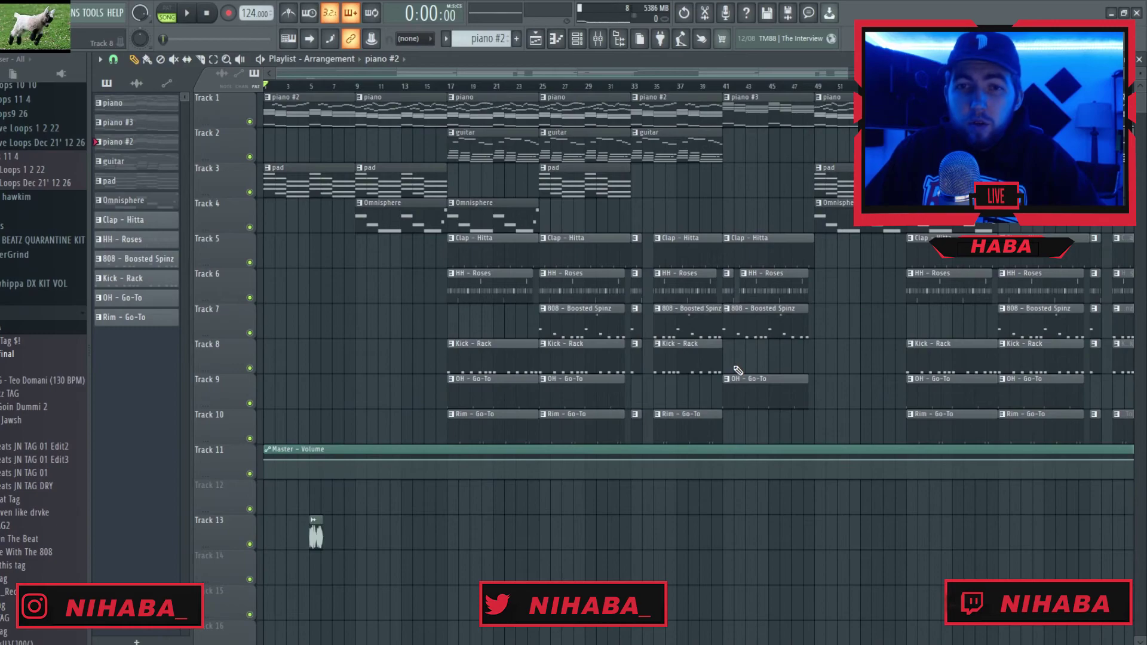
pyautogui.scroll(-2, 716, 364)
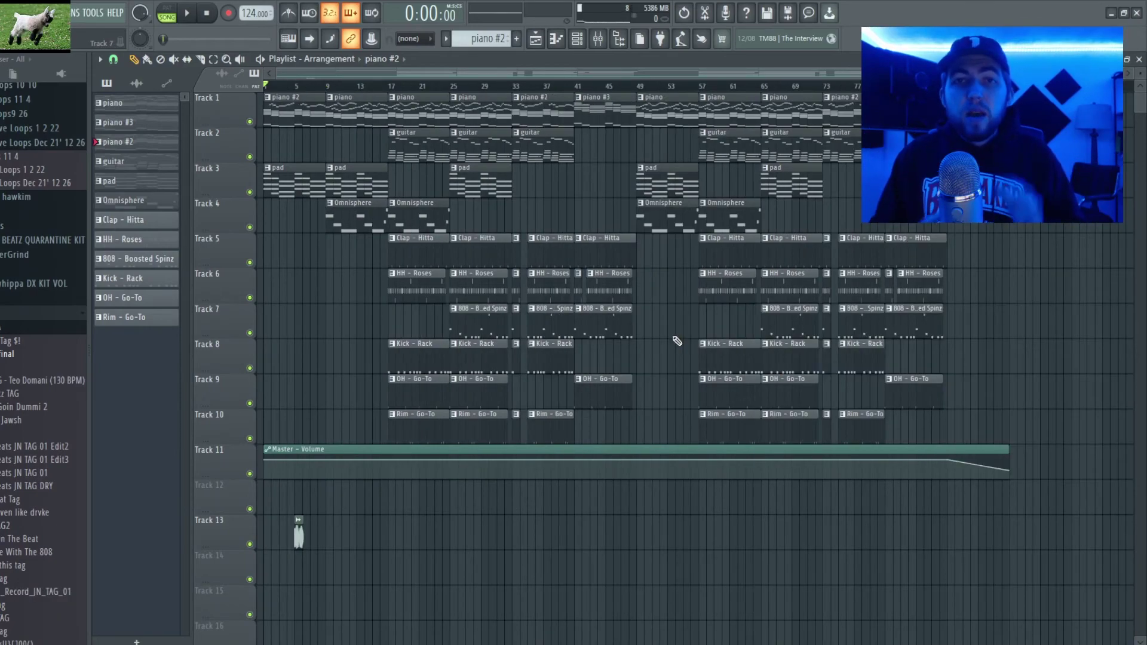